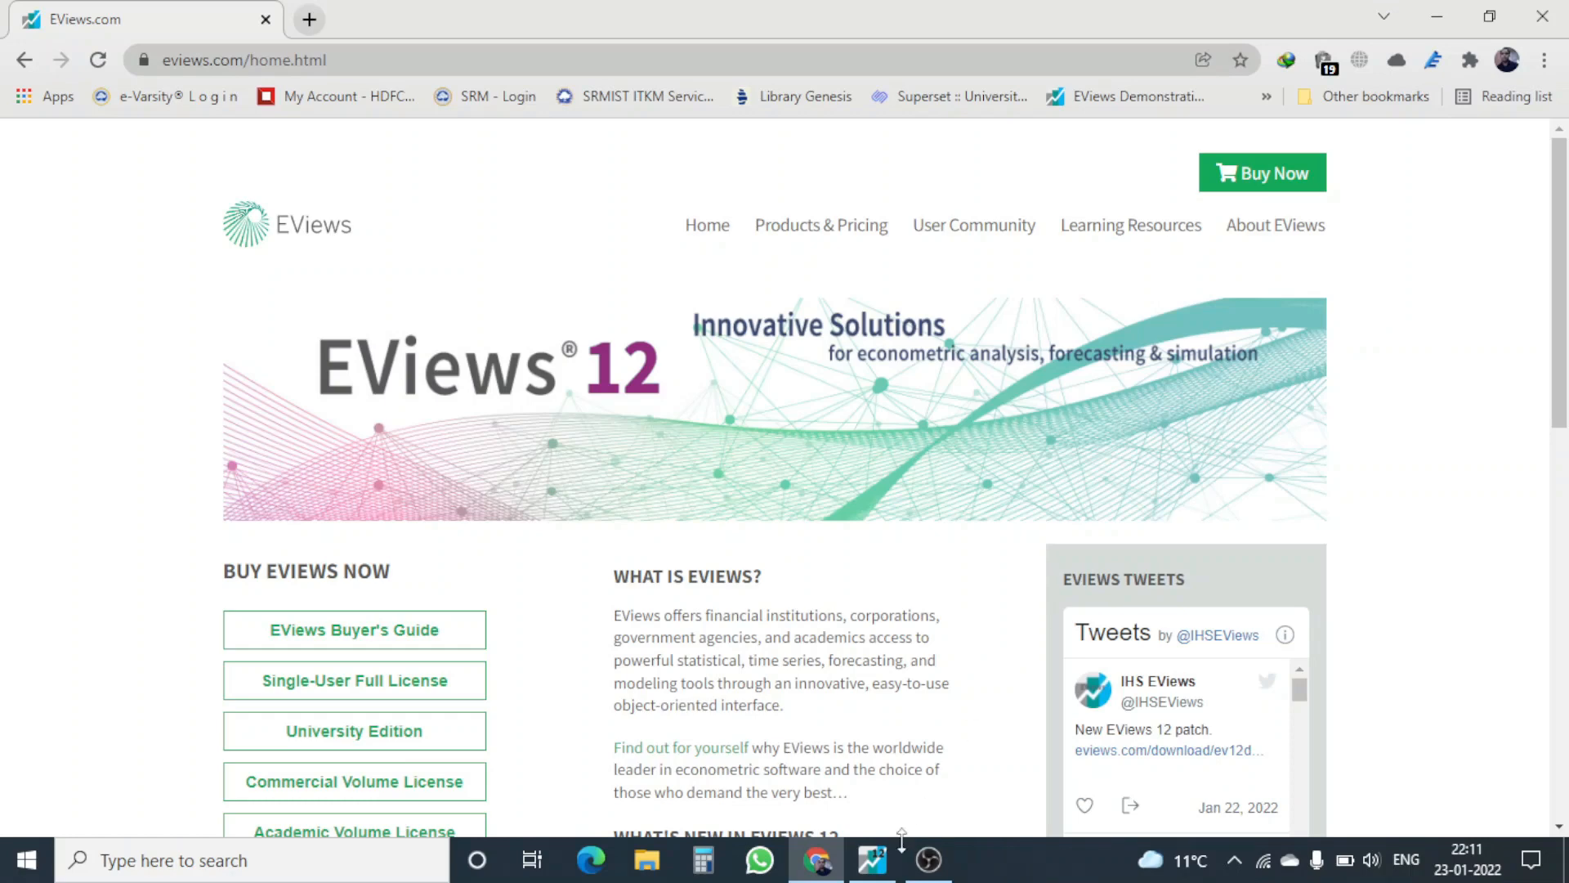
- Switch to EViews and close its welcome screen
{"action": "left_click", "coordinate": [872, 859]}
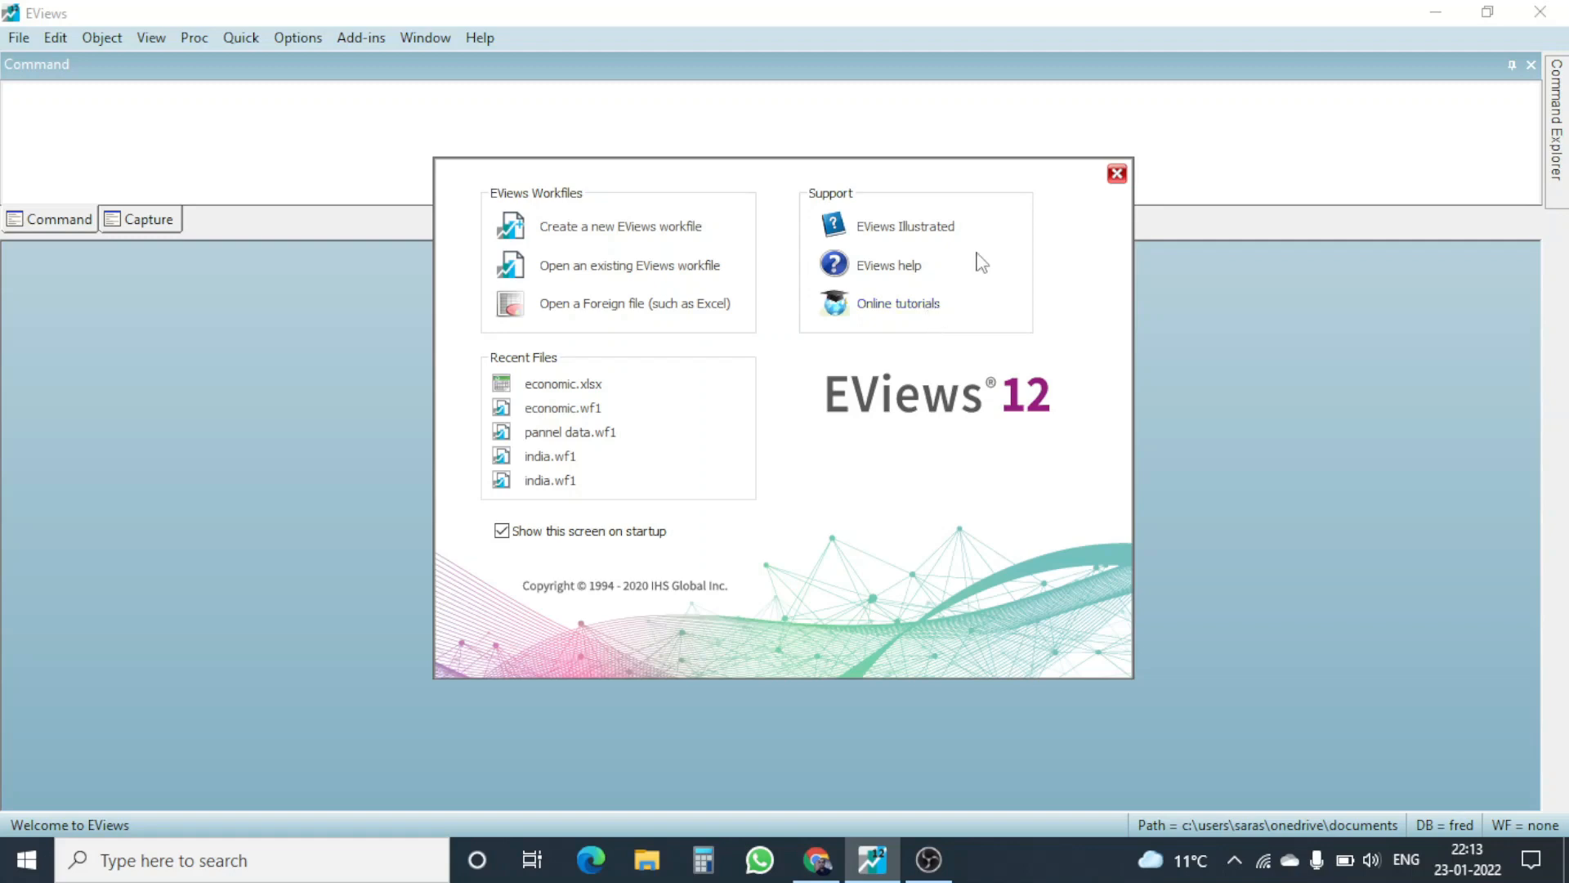
{"action": "left_click", "coordinate": [1117, 175]}
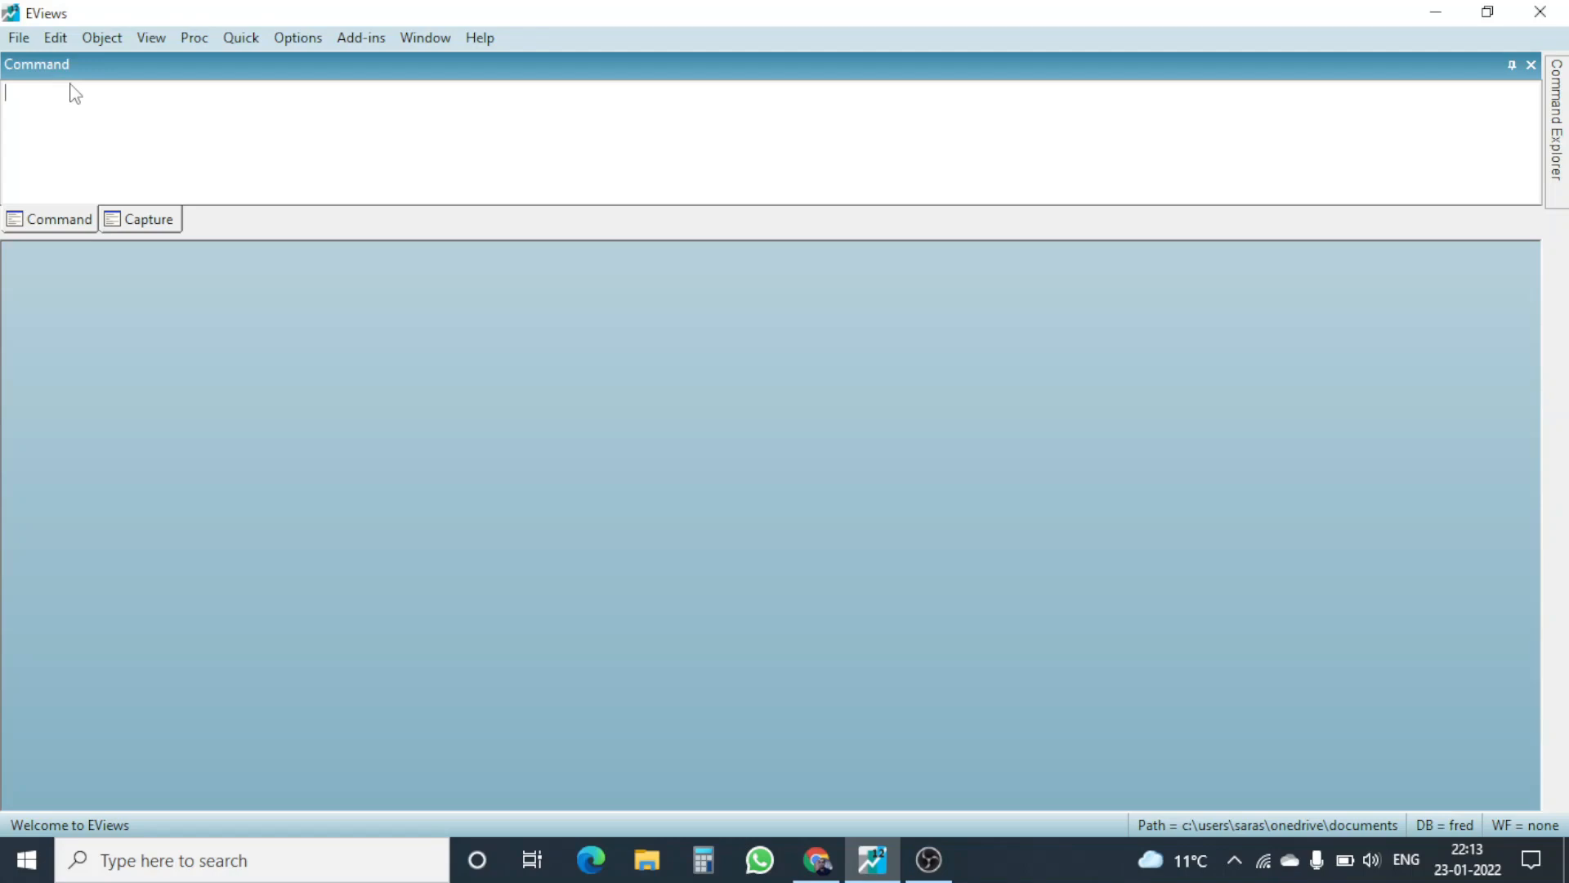
- Try to run the commands plot and ls one after the other, dismissing the message after each
{"action": "type", "text": "p"}
{"action": "type", "text": "loi"}
{"action": "type", "text": "t"}
{"action": "key", "text": "Return"}
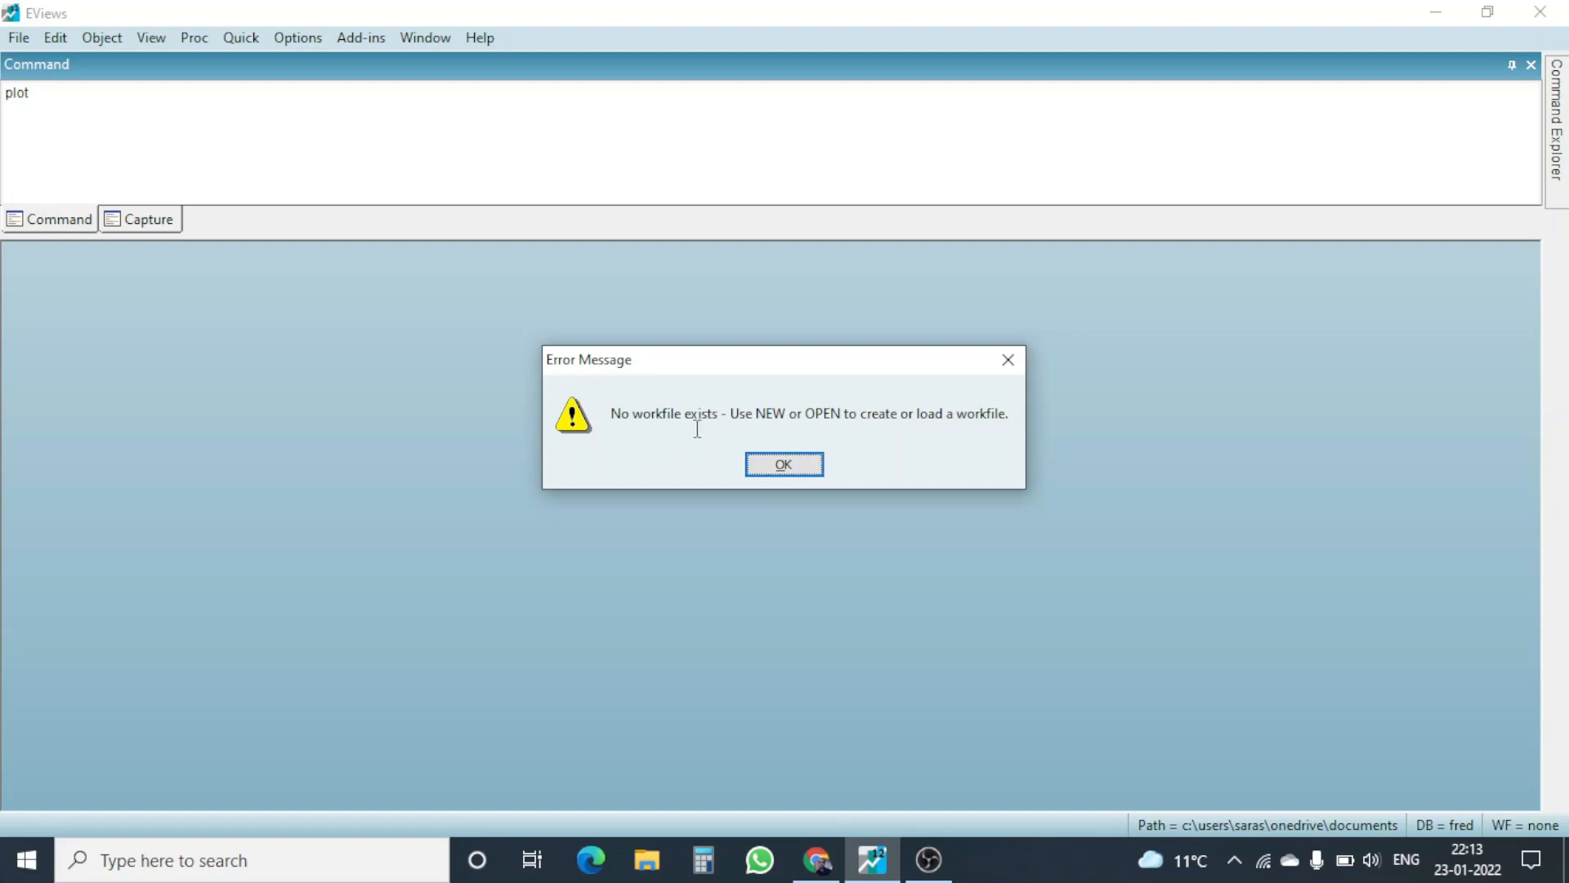
{"action": "left_click", "coordinate": [789, 464]}
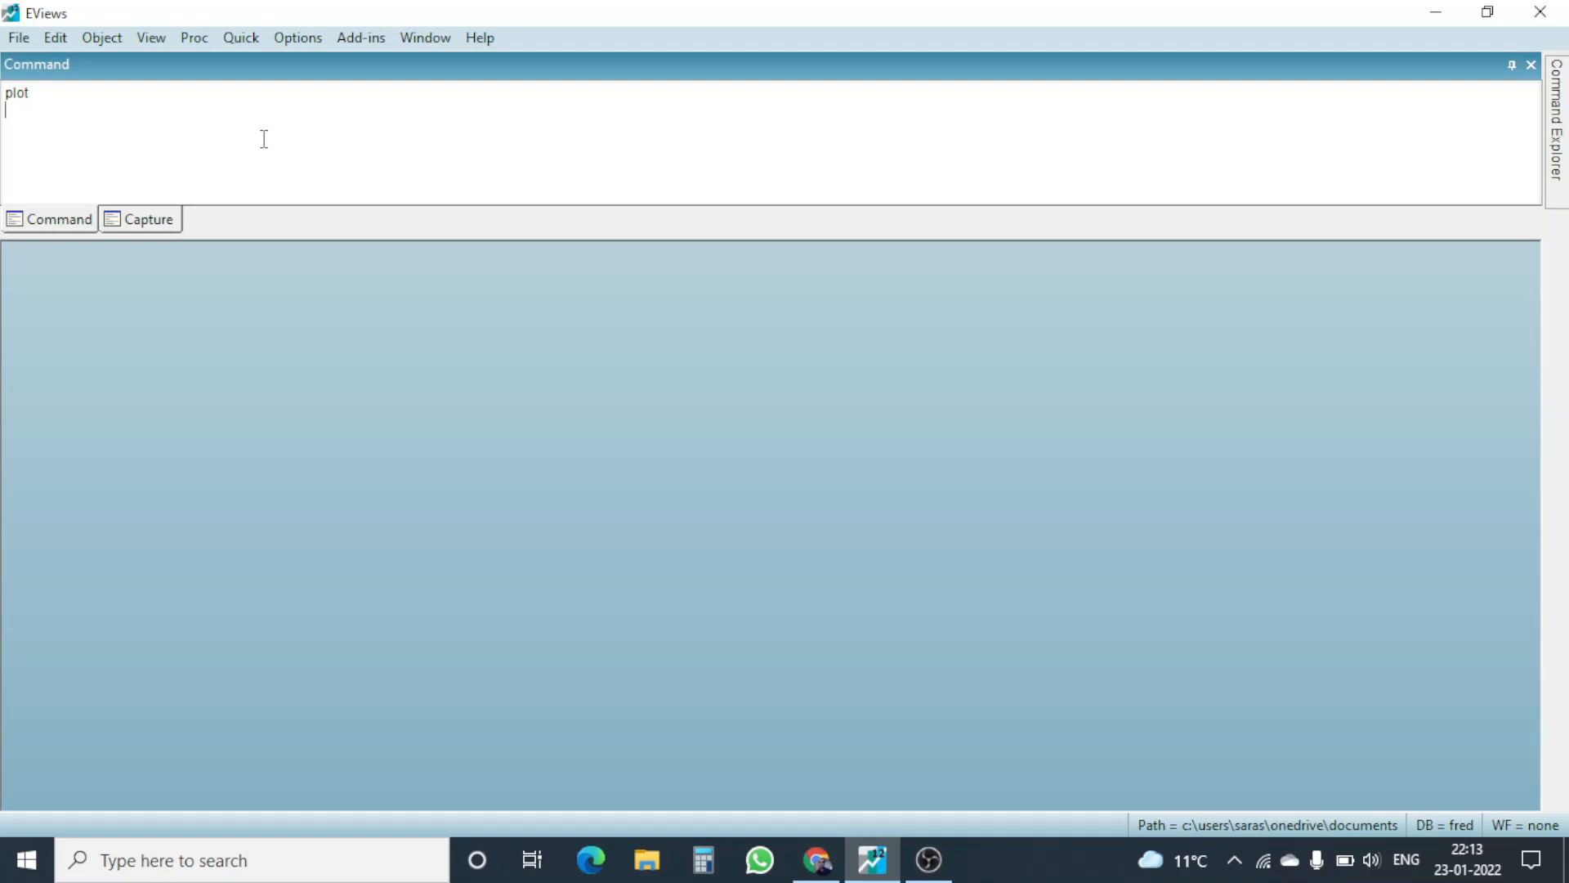
{"action": "type", "text": "ls"}
{"action": "key", "text": "Return"}
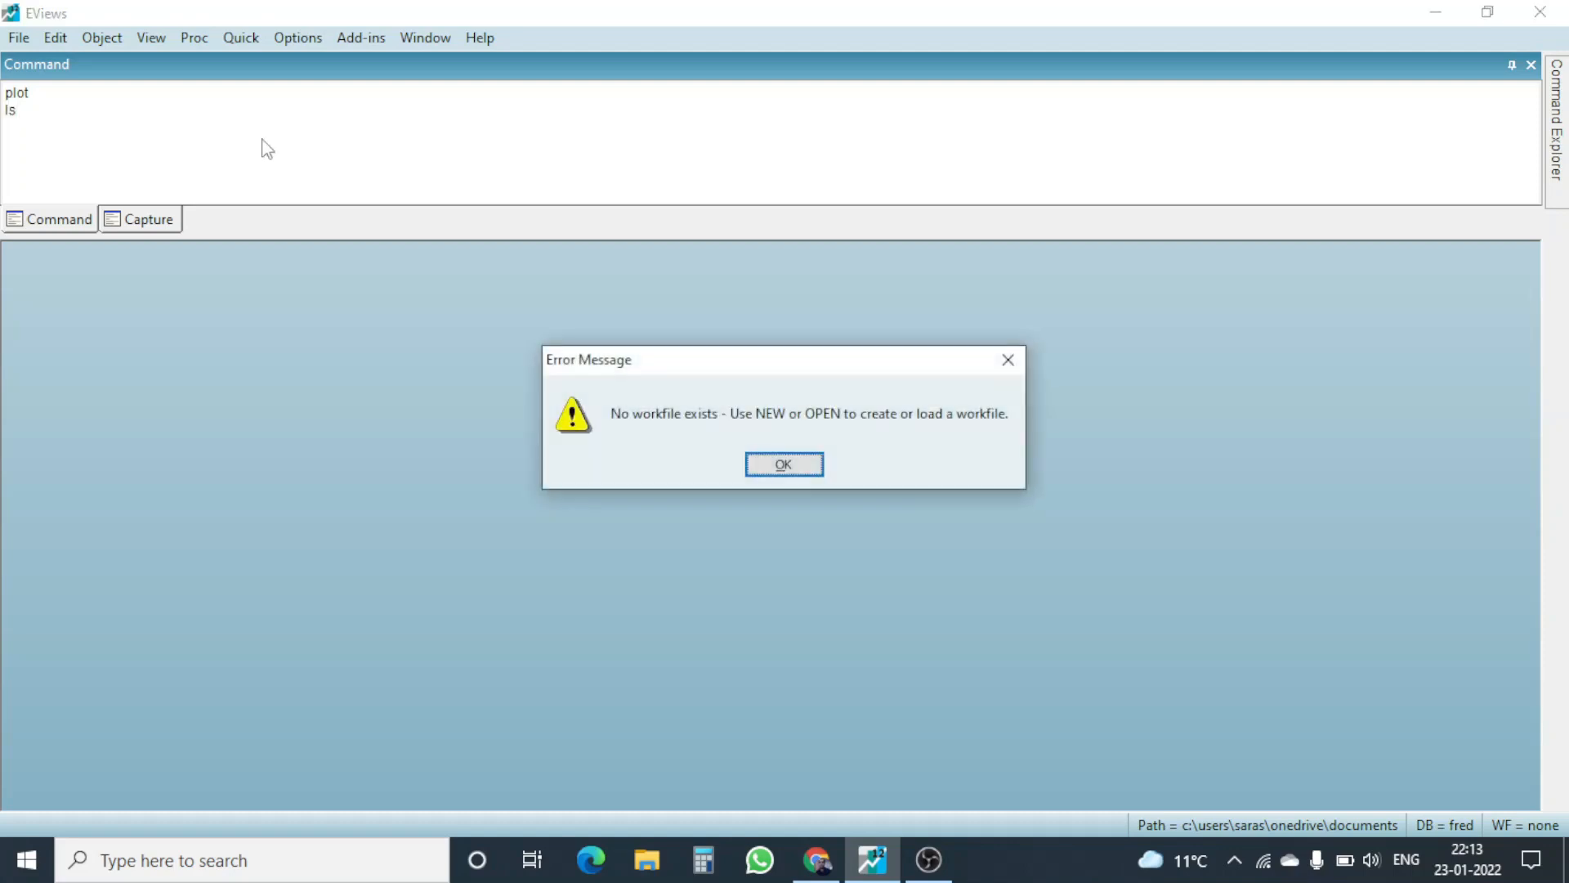
{"action": "left_click", "coordinate": [790, 464]}
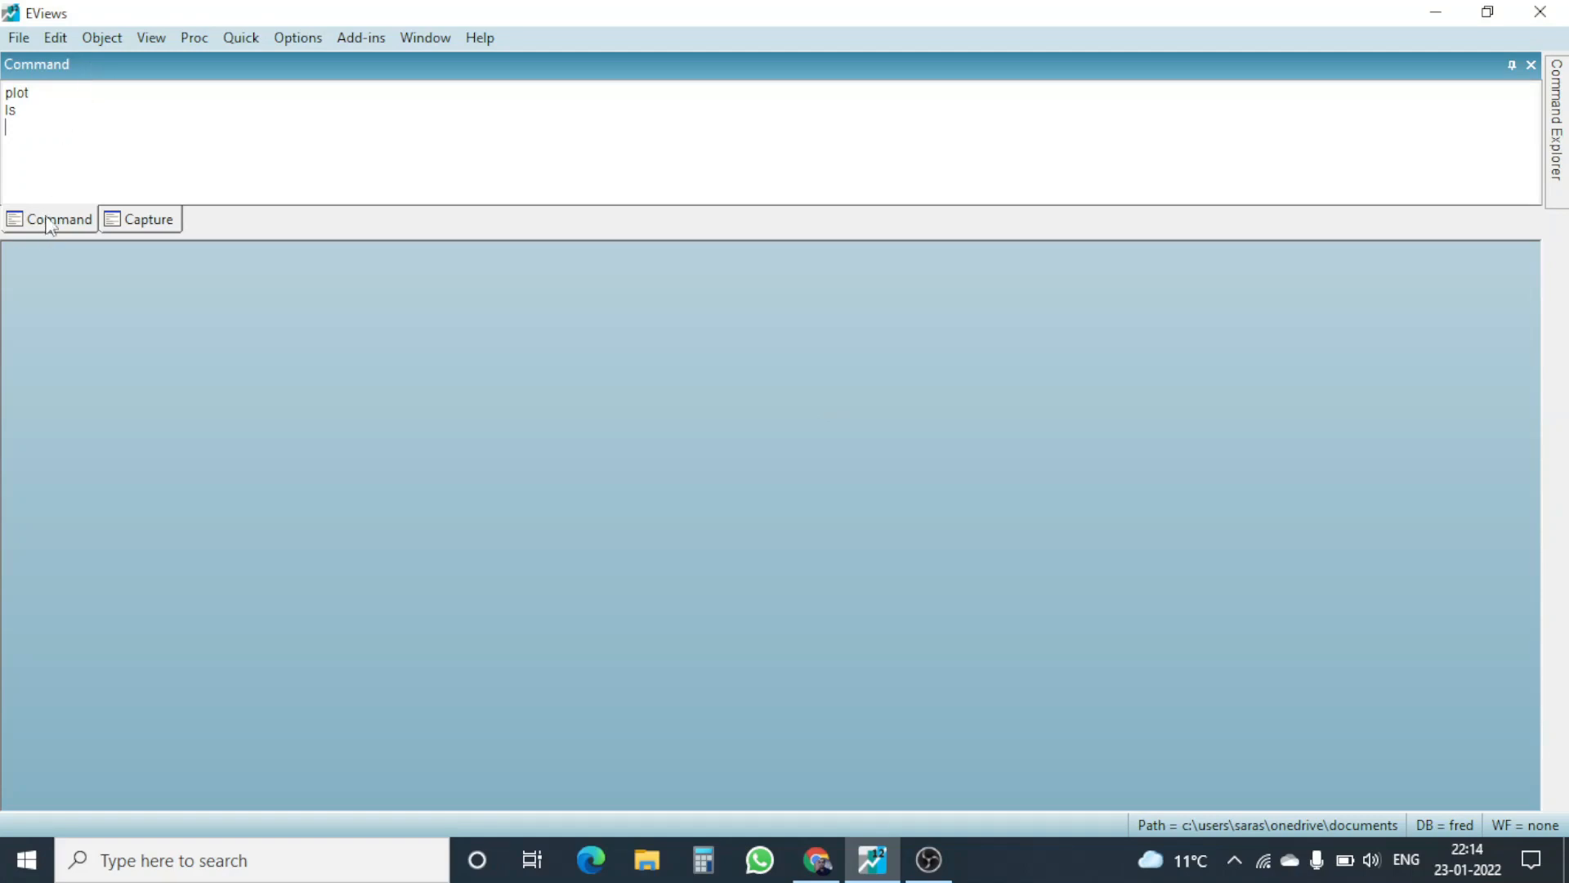
- Show the Capture pane in place of the Command pane
{"action": "left_click", "coordinate": [139, 230]}
{"action": "left_click", "coordinate": [65, 221]}
{"action": "left_click", "coordinate": [145, 219]}
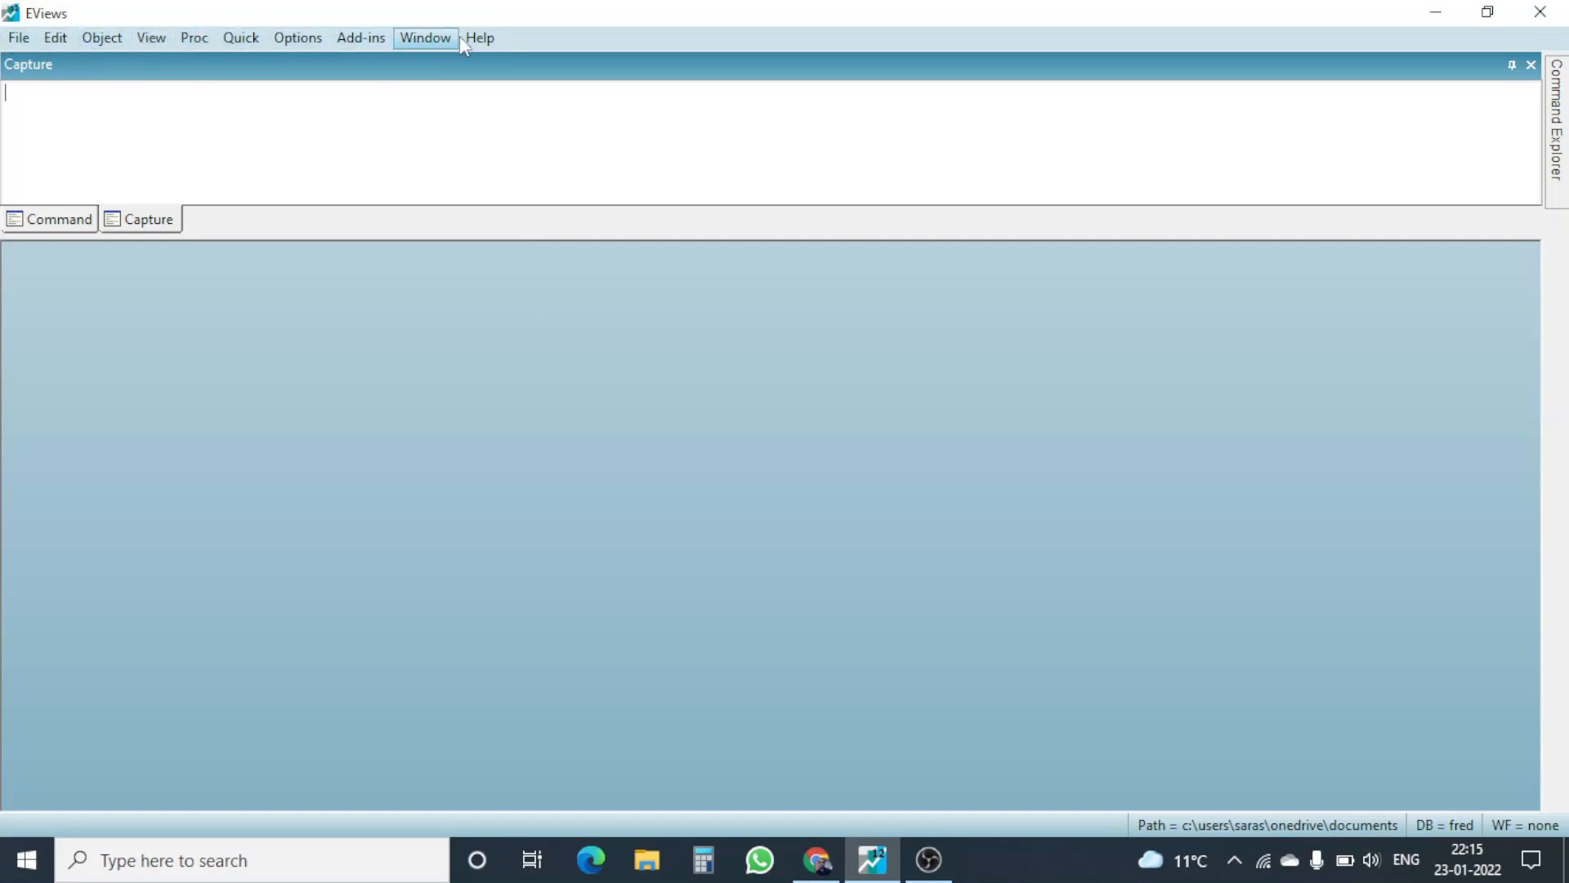
- Examine the available commands for files, objects, quick series statistics, add-ins, window layout and help
{"action": "left_click", "coordinate": [24, 41]}
{"action": "mouse_move", "coordinate": [32, 67]}
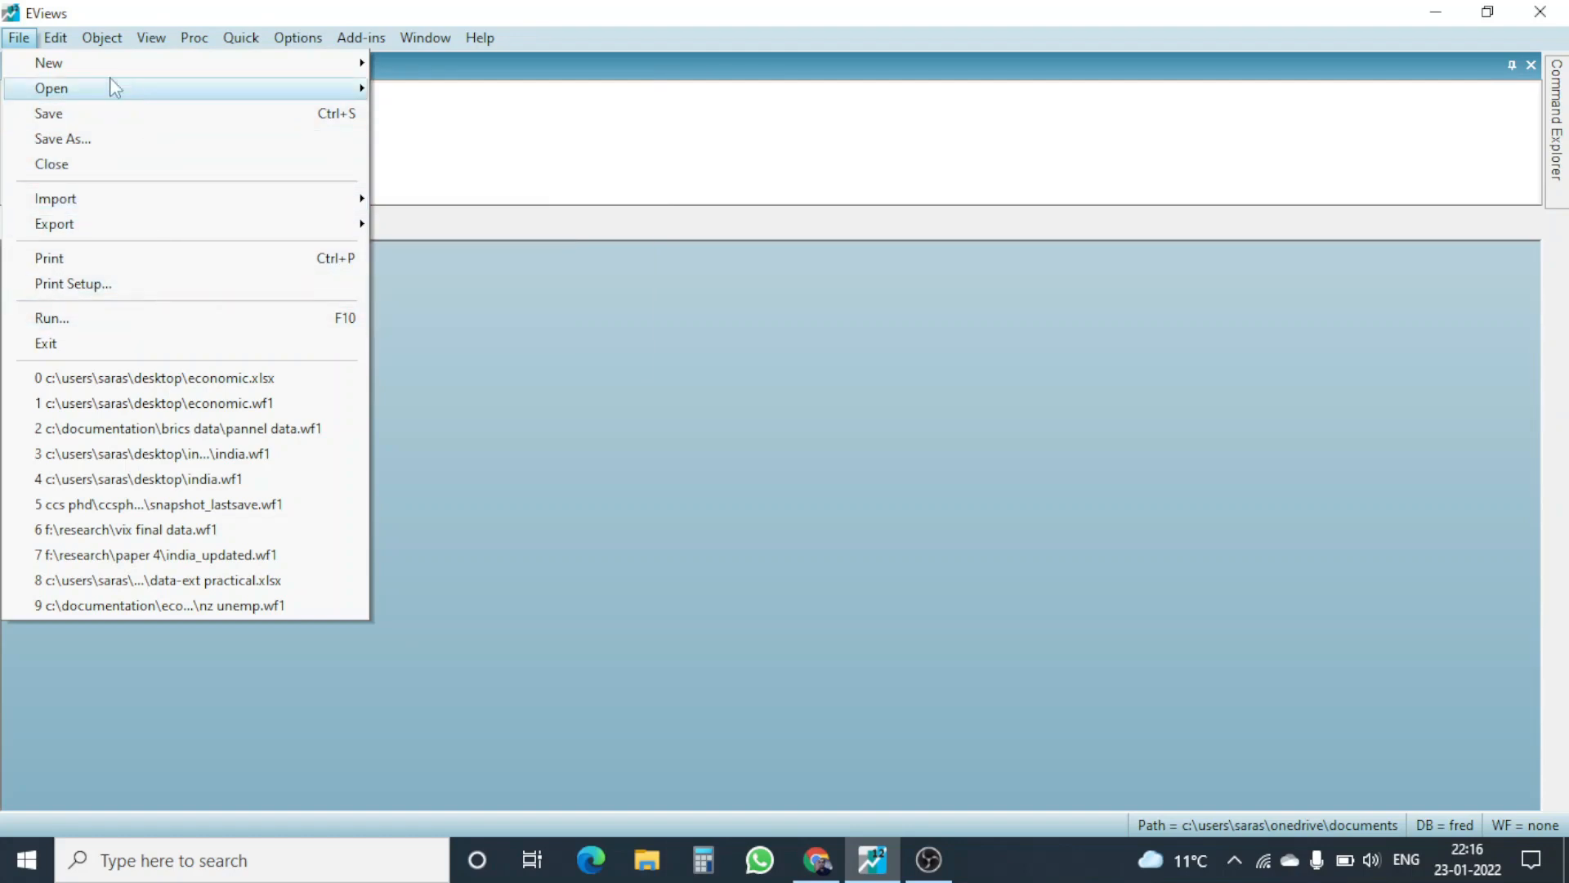
{"action": "mouse_move", "coordinate": [63, 41]}
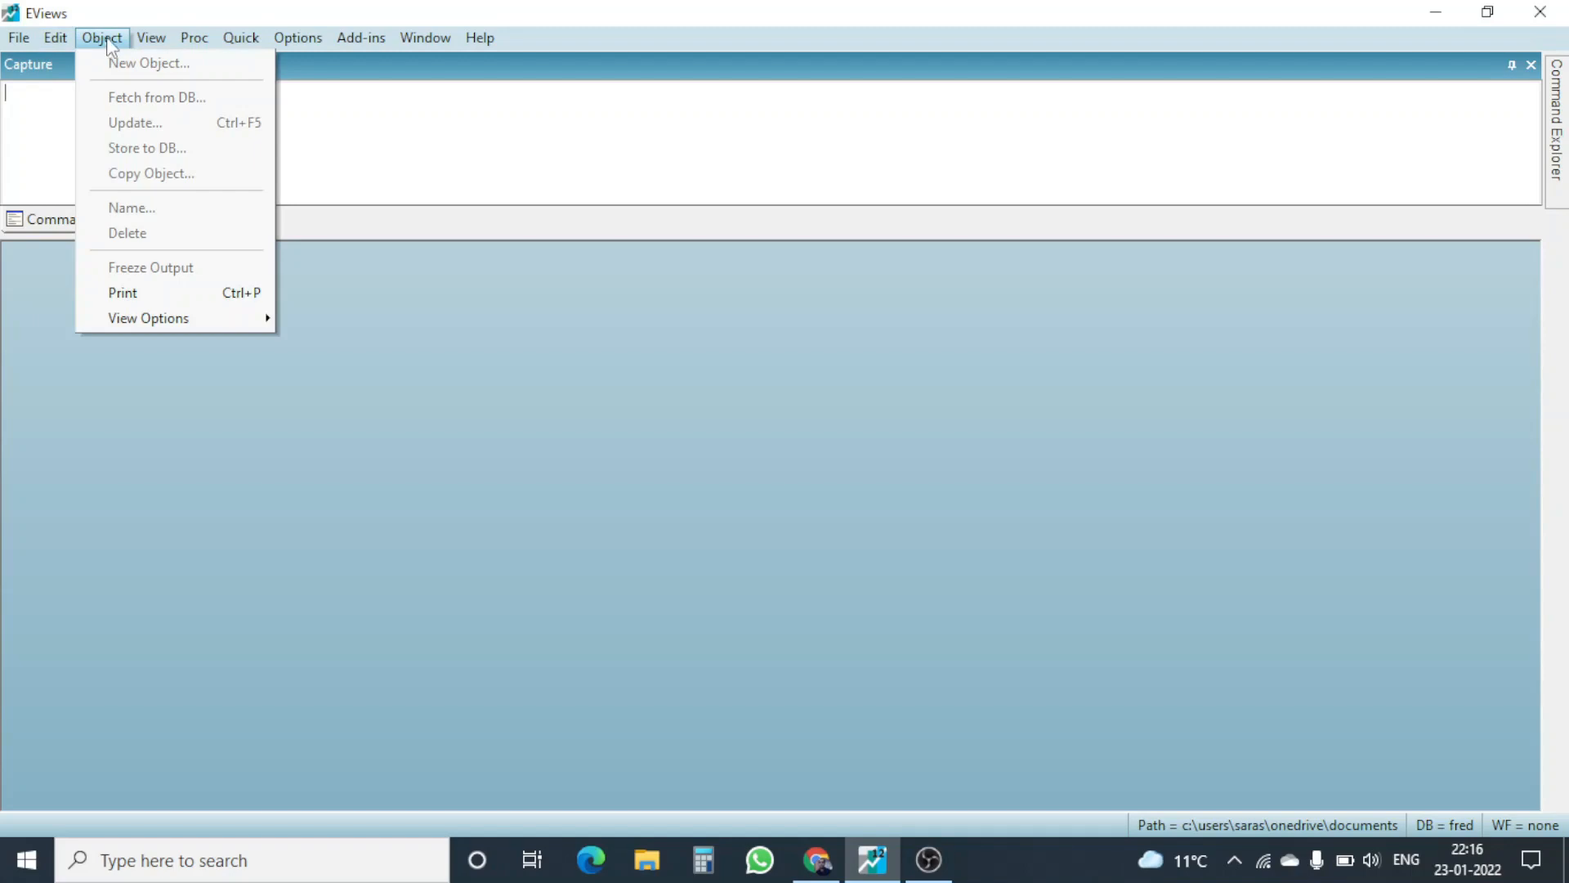
{"action": "mouse_move", "coordinate": [187, 49]}
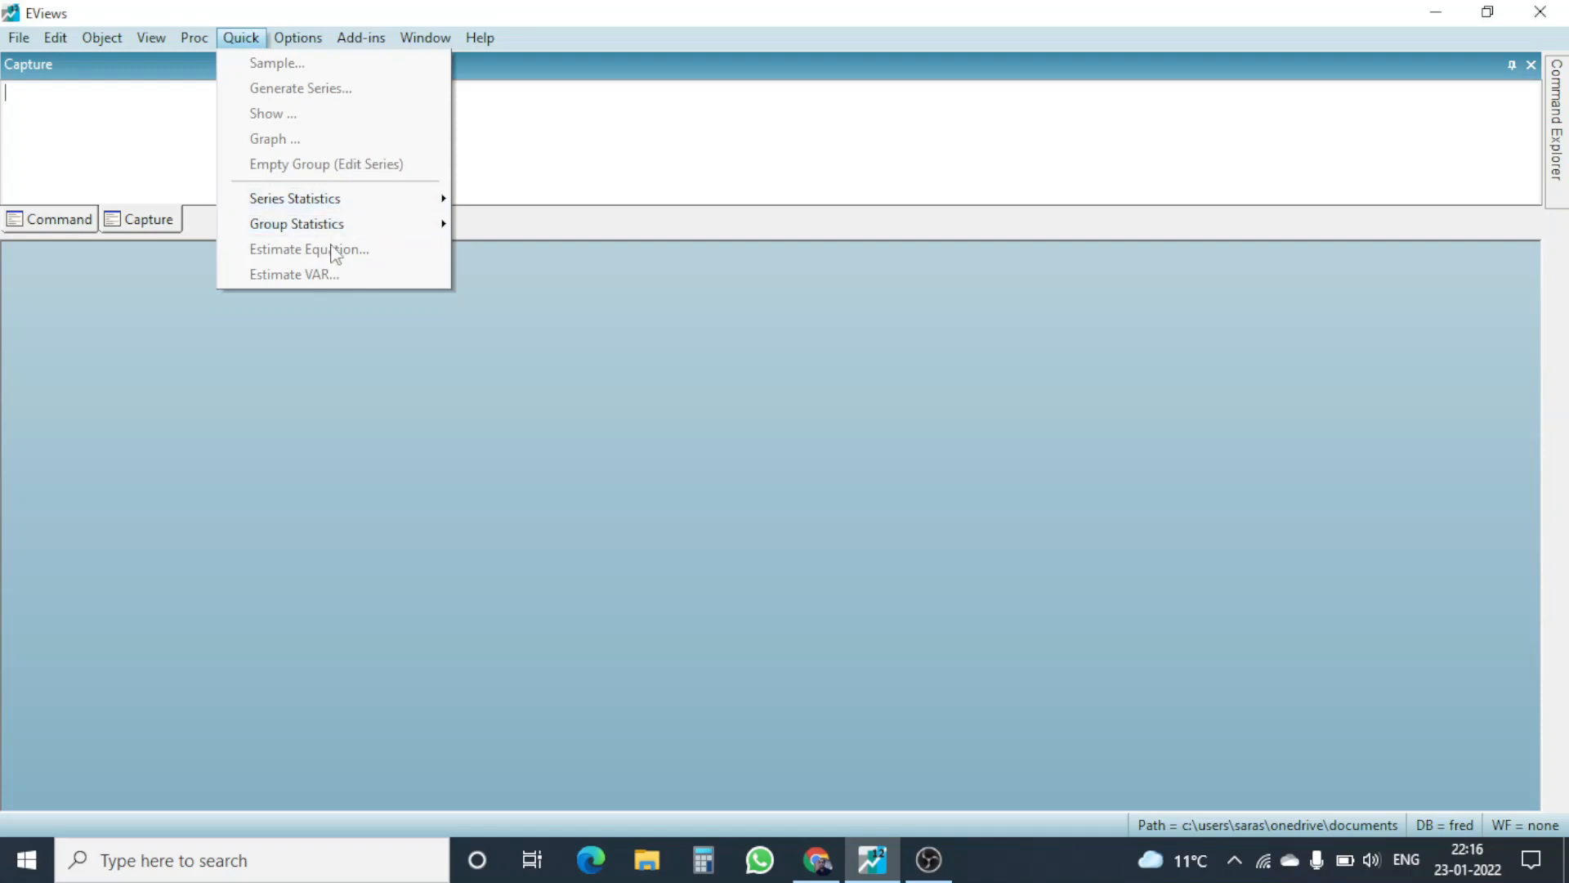
{"action": "mouse_move", "coordinate": [362, 206]}
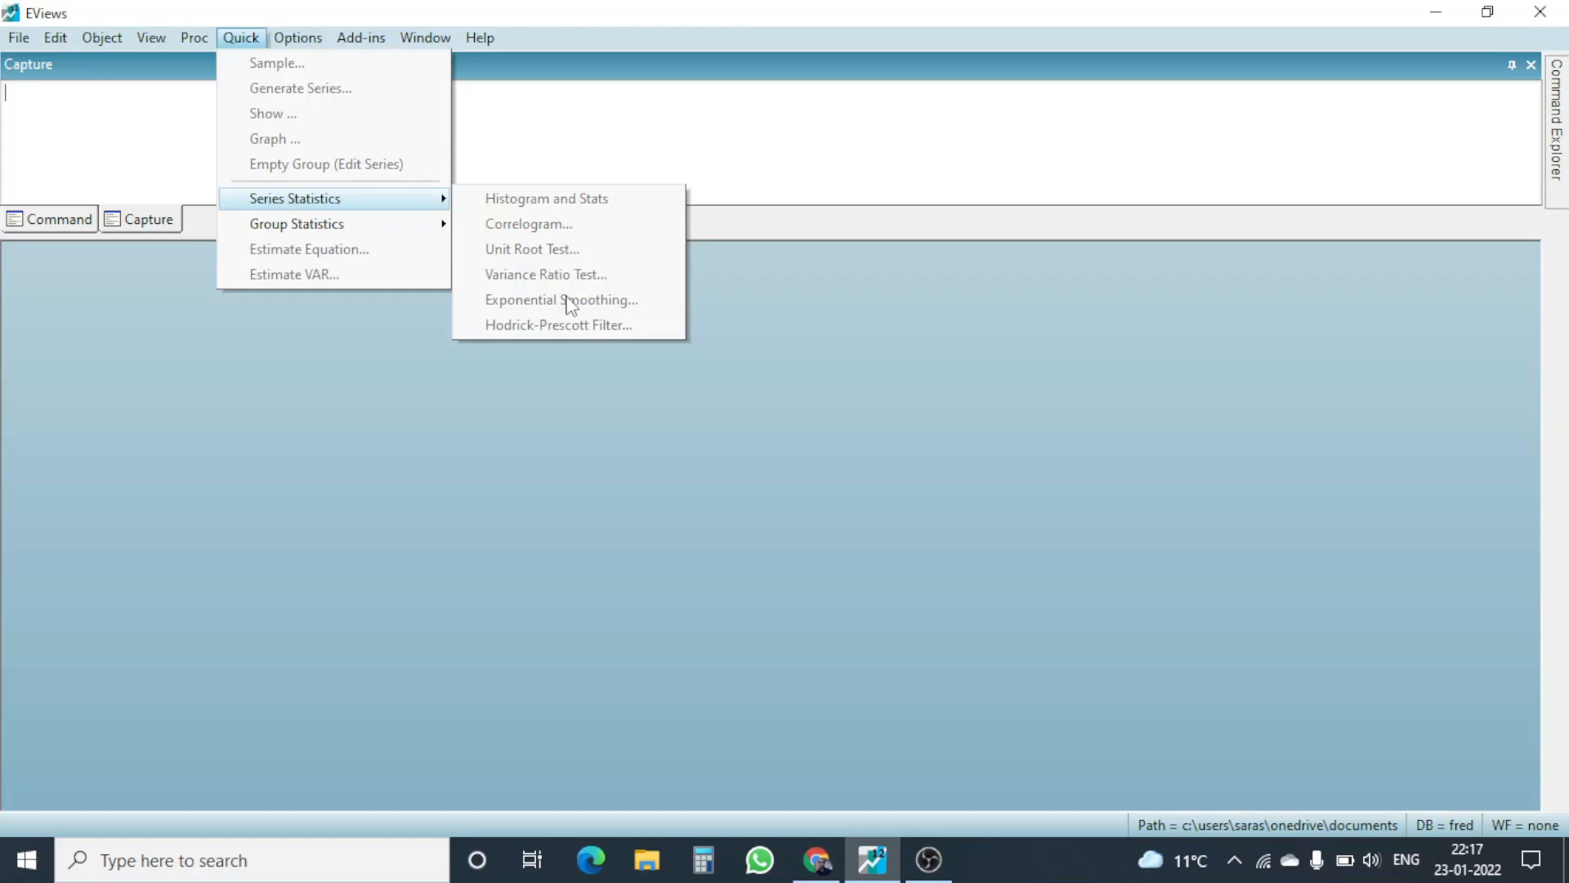
{"action": "mouse_move", "coordinate": [308, 46]}
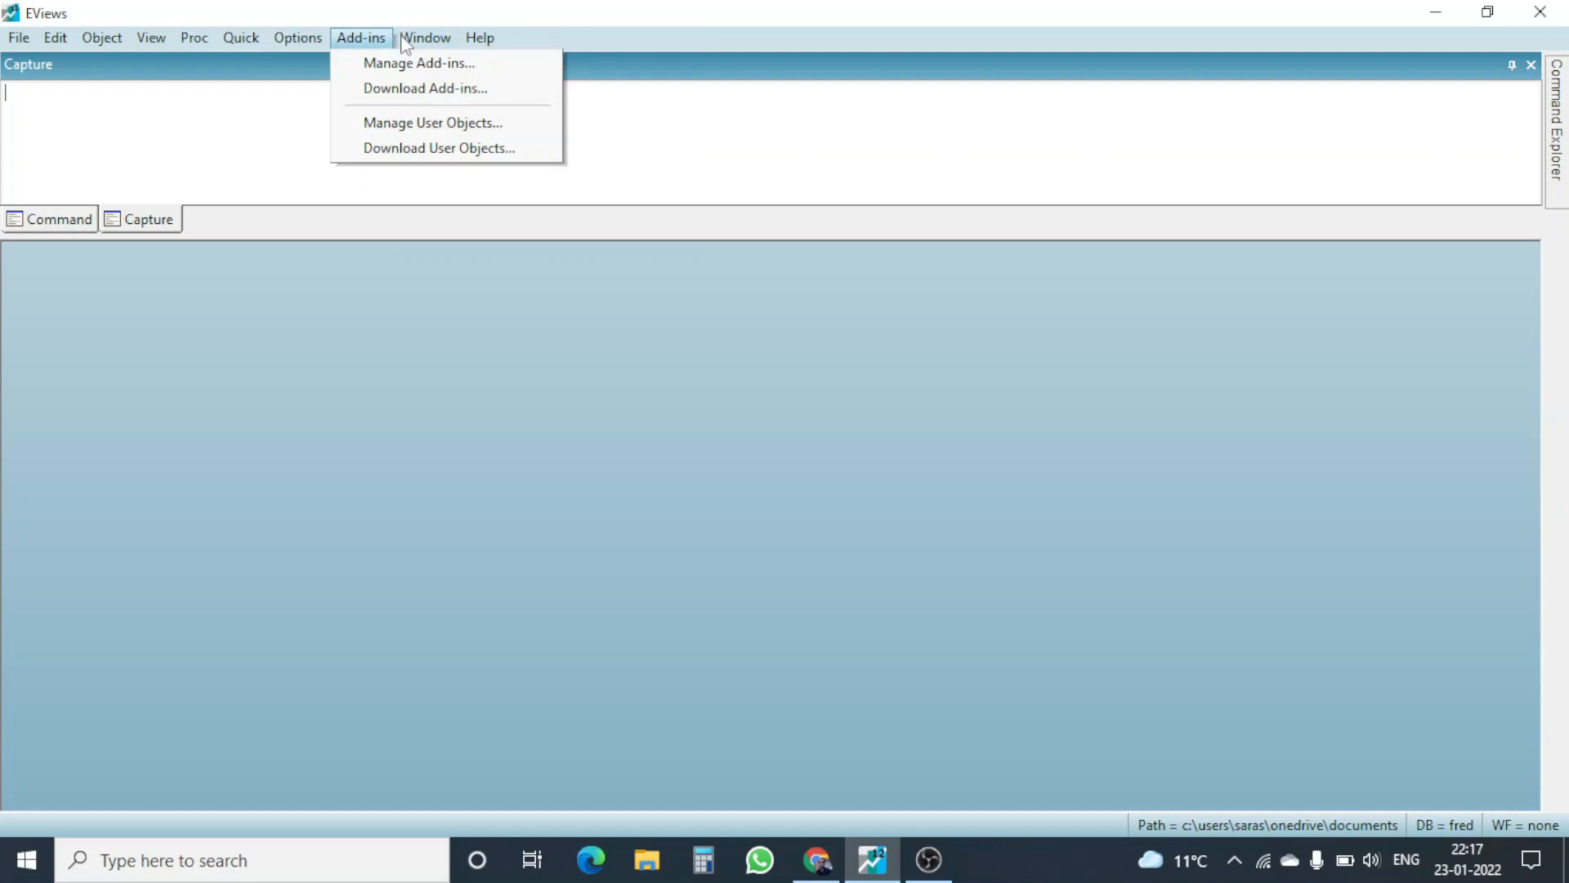
{"action": "mouse_move", "coordinate": [415, 45]}
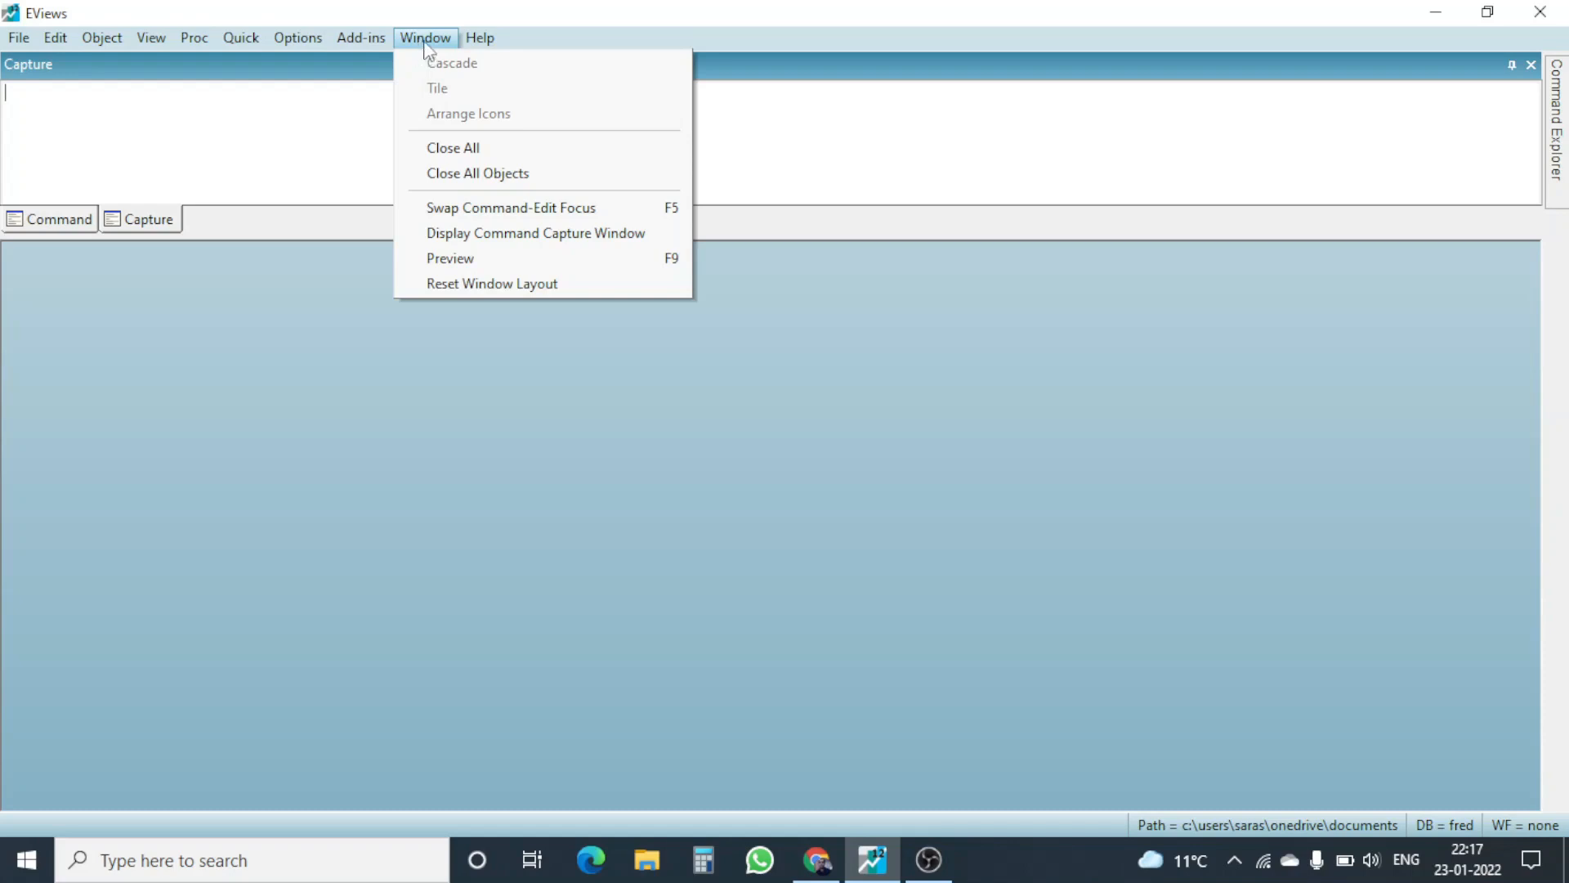
{"action": "mouse_move", "coordinate": [480, 46]}
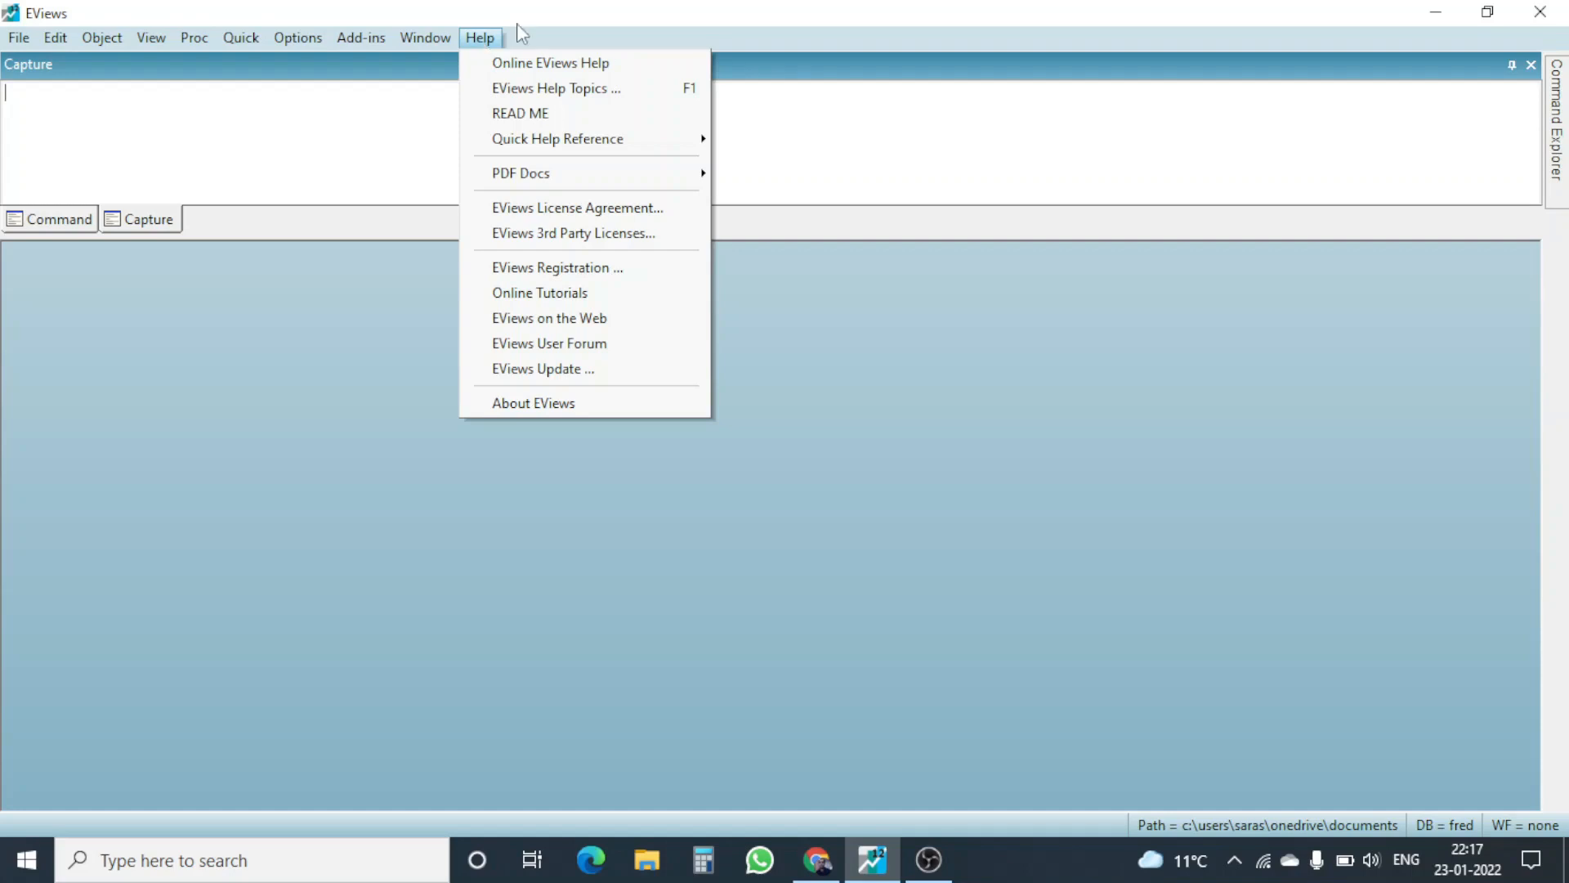
{"action": "left_click", "coordinate": [372, 111]}
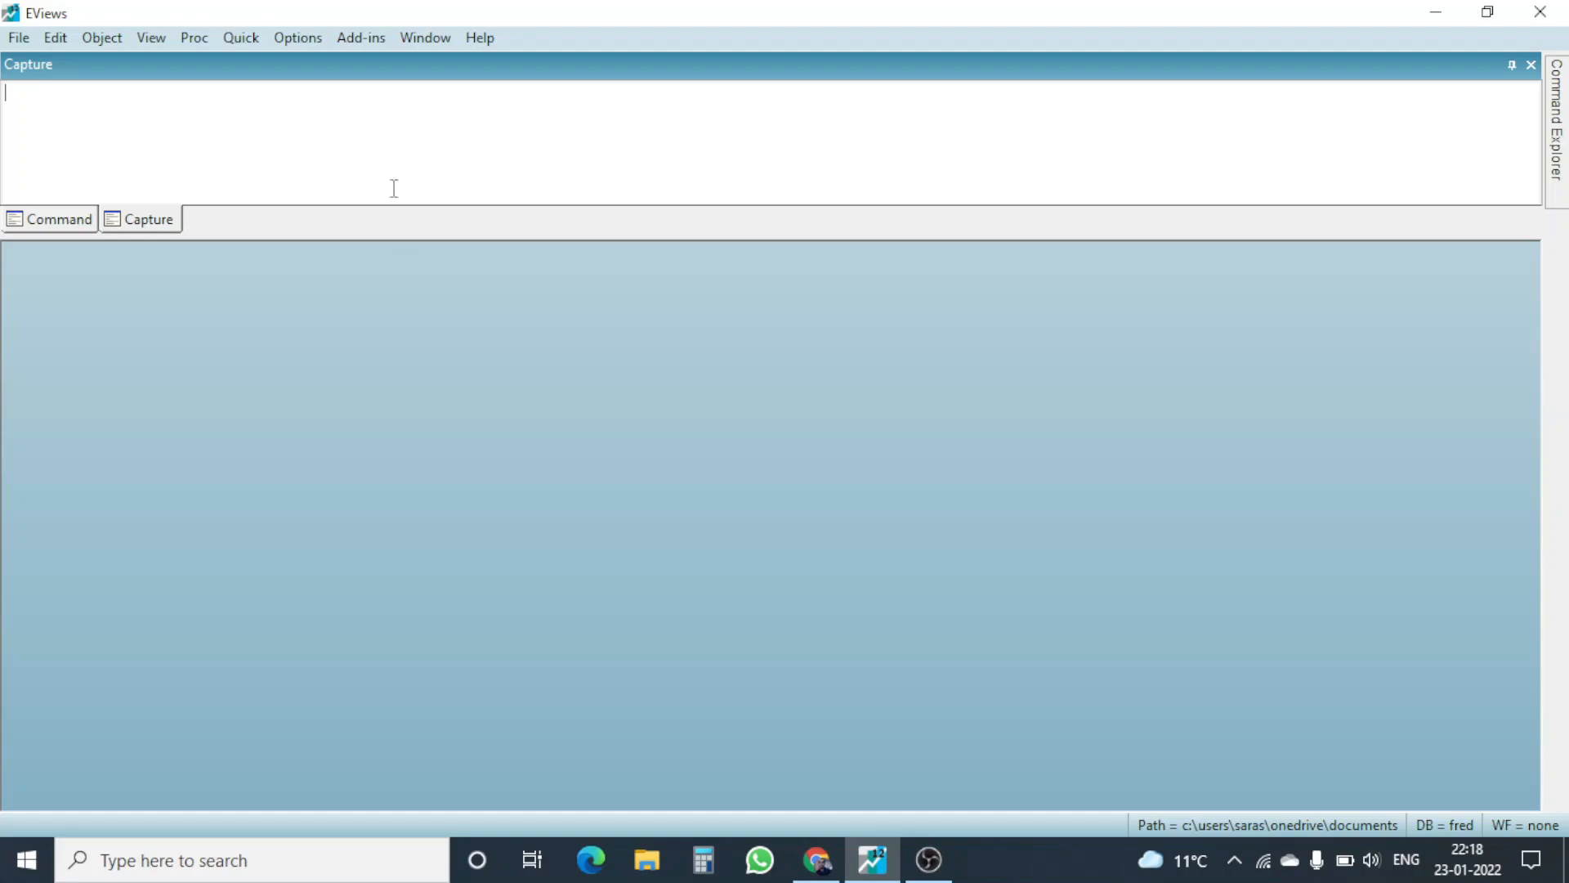
- Open the Economic.xlsx workbook from the desktop in Excel
{"action": "left_click", "coordinate": [881, 871]}
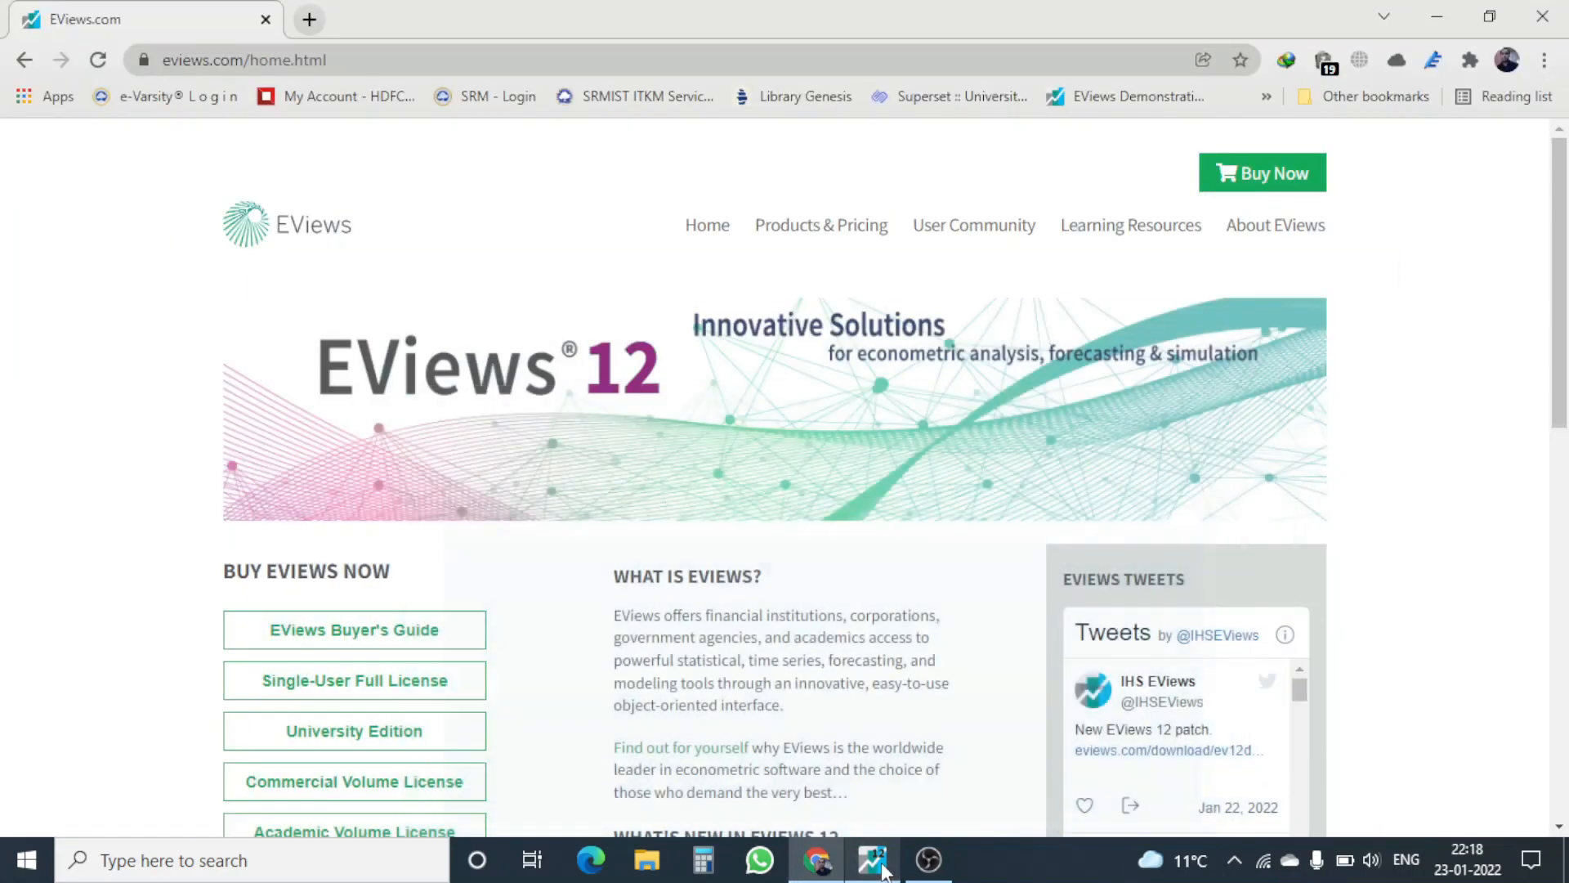
{"action": "left_click", "coordinate": [816, 860]}
{"action": "double_click", "coordinate": [582, 623]}
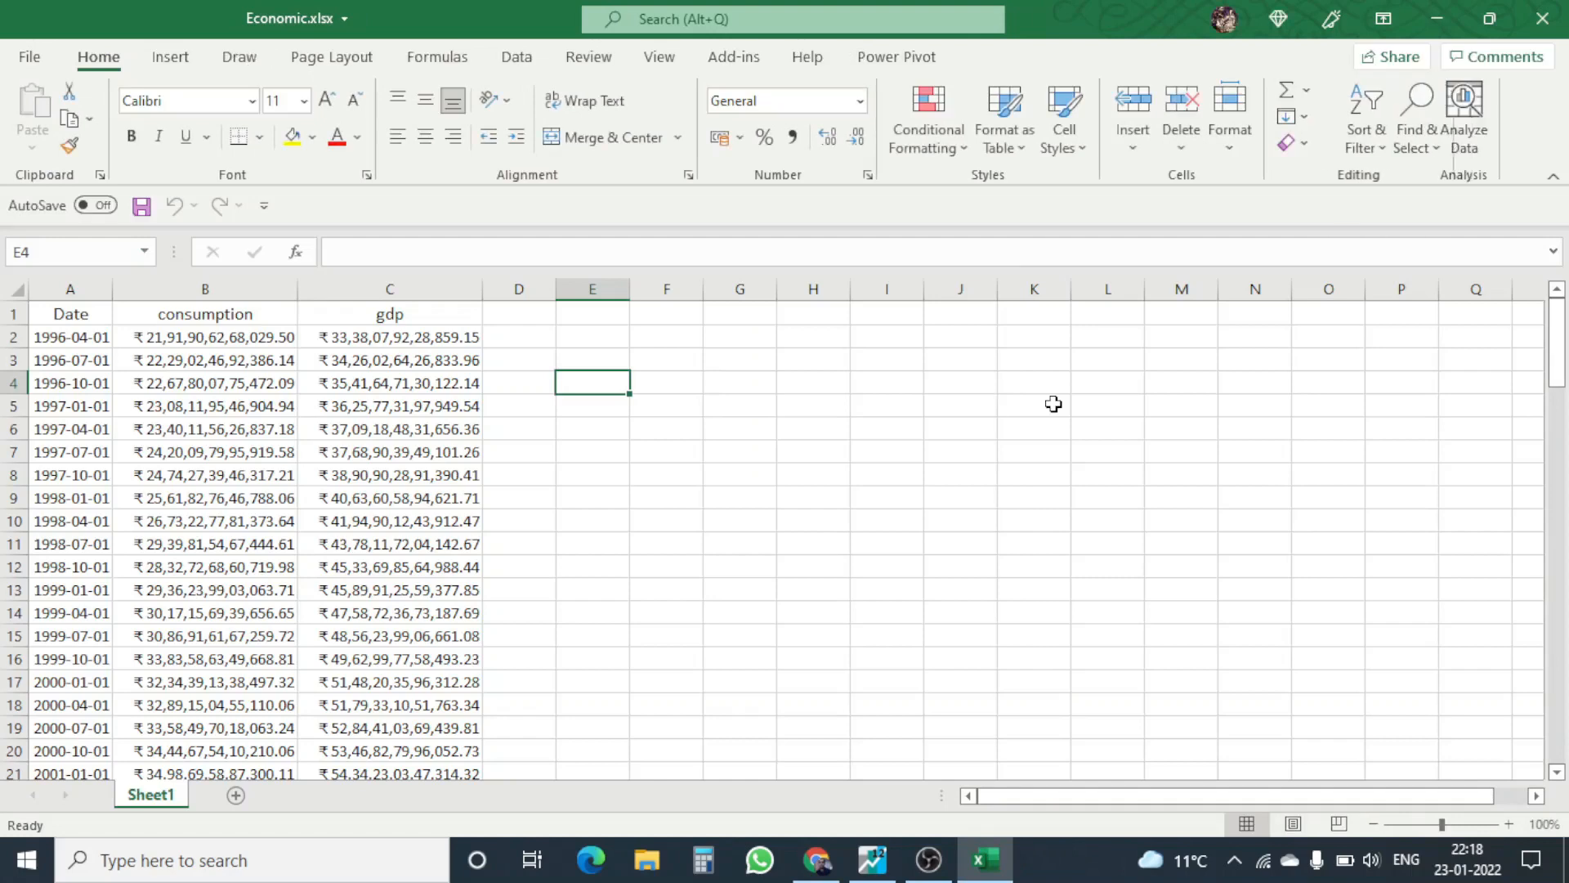
- Examine the Date, consumption and gdp columns from the first to the last row, and close the workbook
{"action": "left_click", "coordinate": [729, 444]}
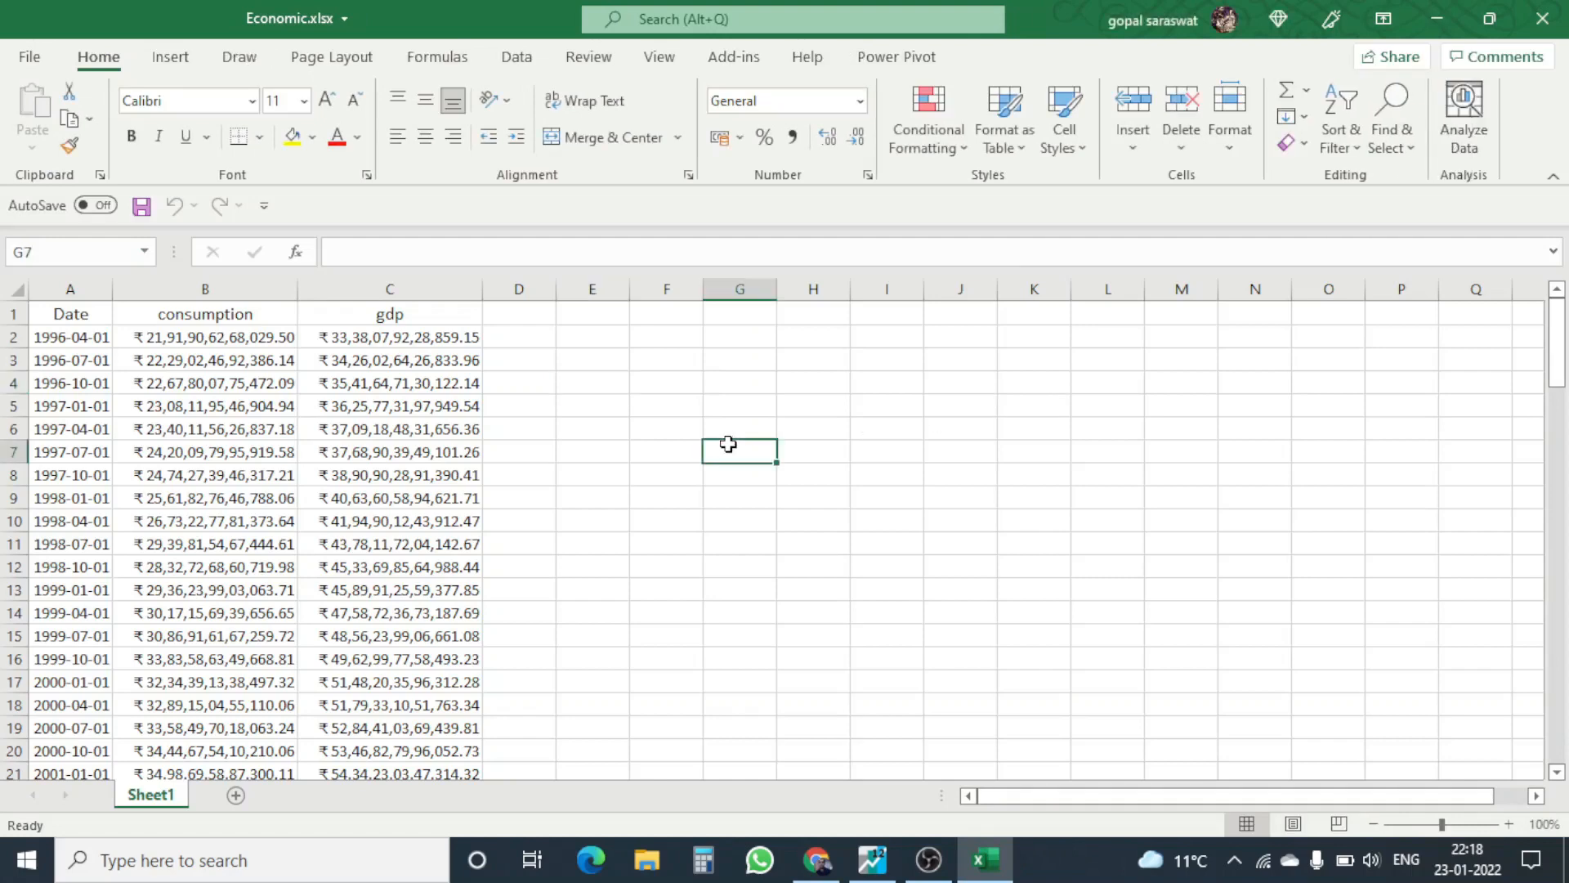
{"action": "left_click", "coordinate": [64, 335]}
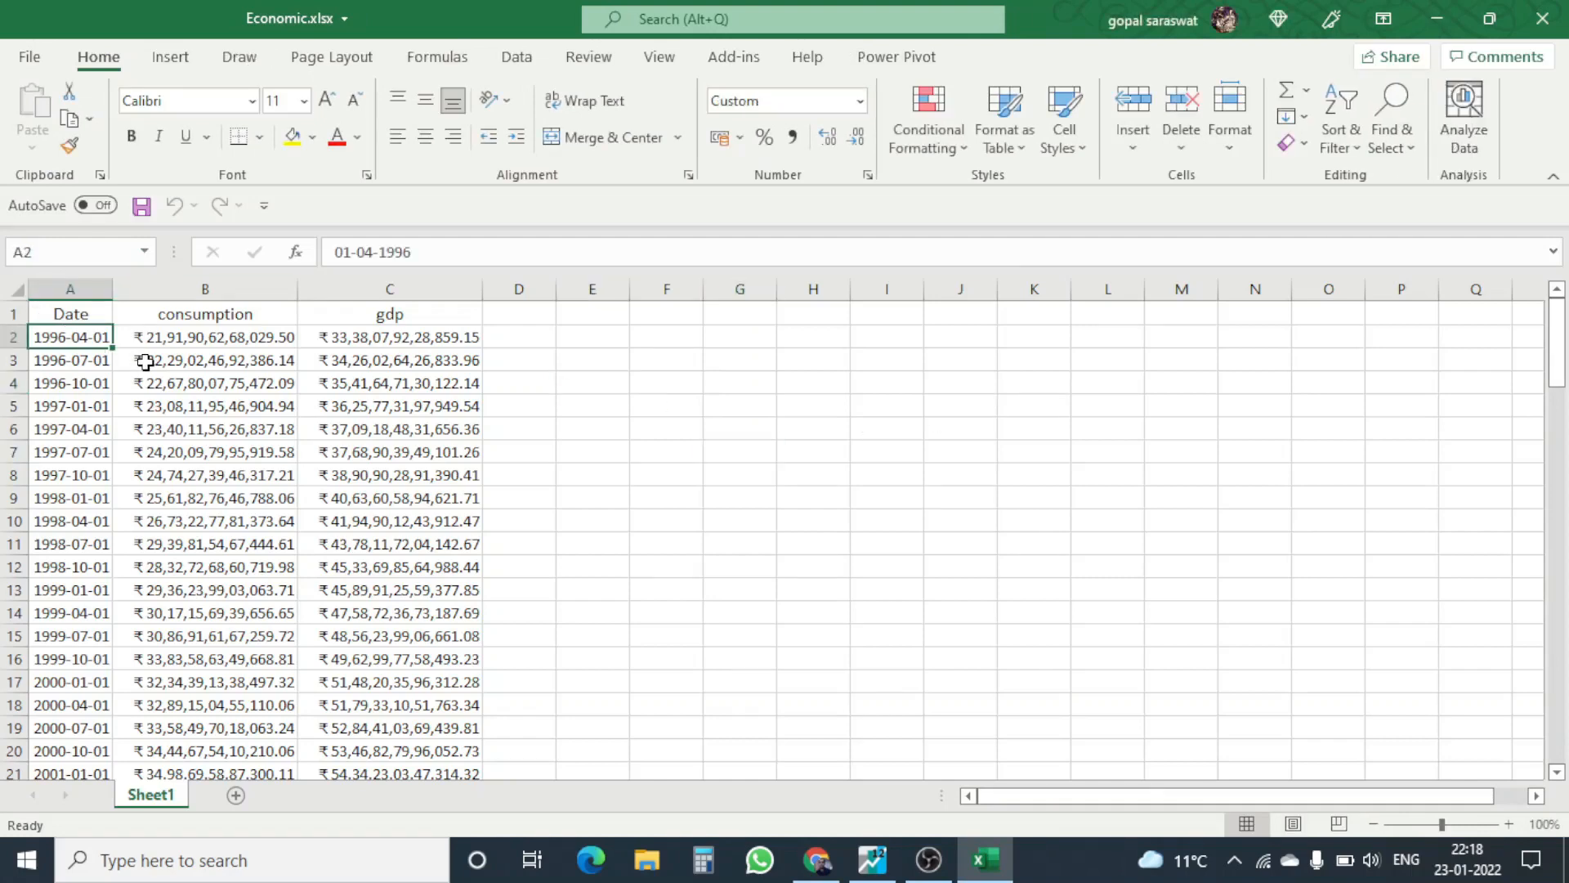
{"action": "left_click", "coordinate": [95, 359]}
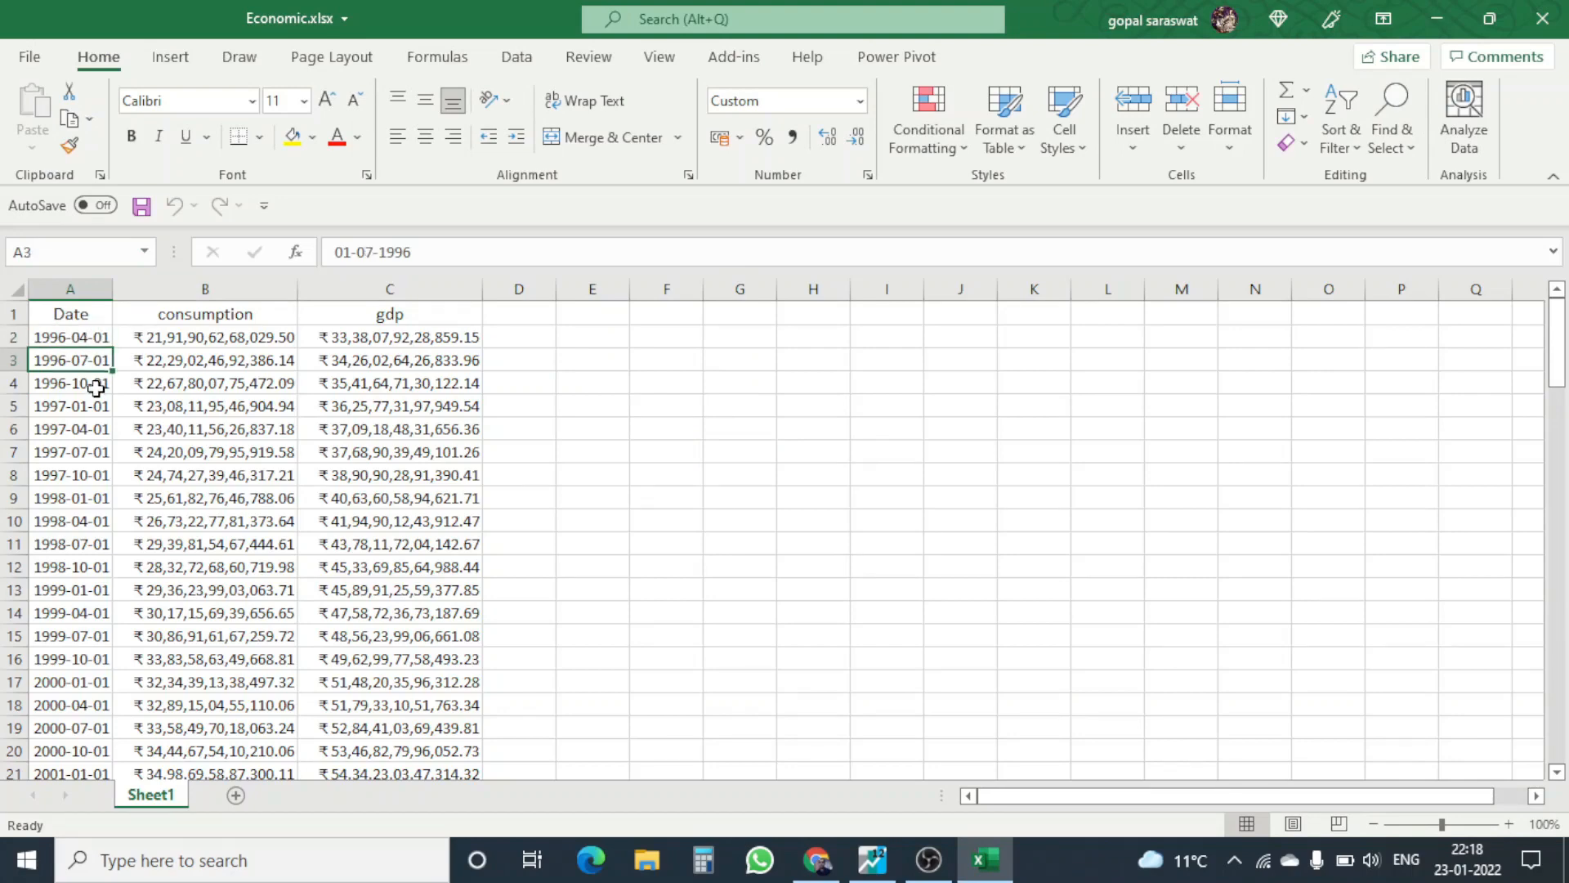
{"action": "left_click", "coordinate": [97, 390]}
{"action": "scroll", "coordinate": [98, 408], "scroll_direction": "down", "scroll_amount": 12}
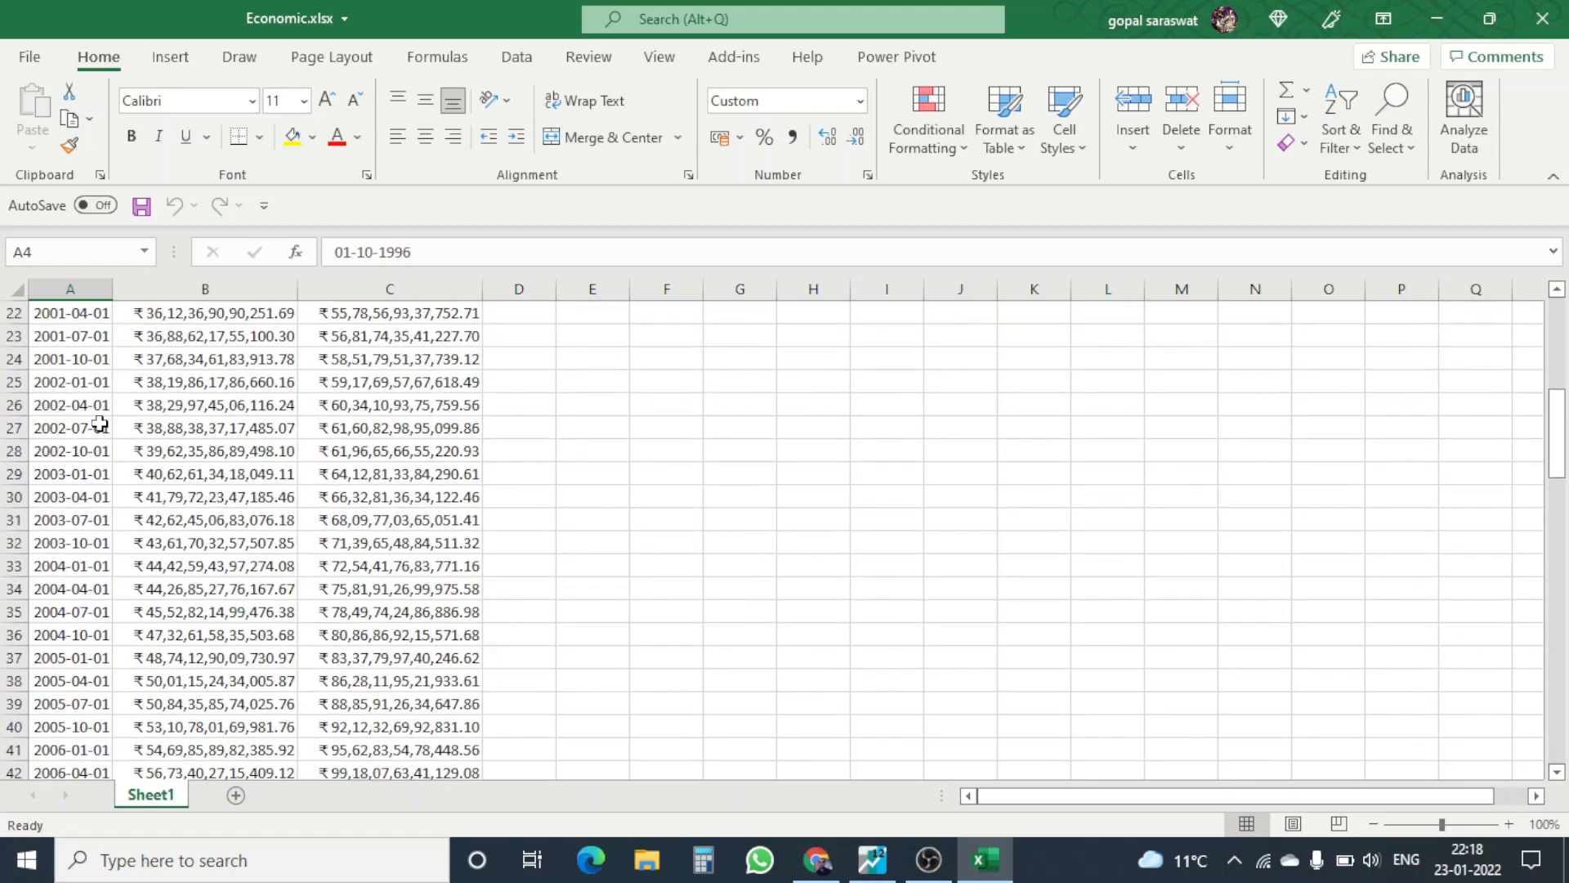
{"action": "scroll", "coordinate": [99, 423], "scroll_direction": "down", "scroll_amount": 20}
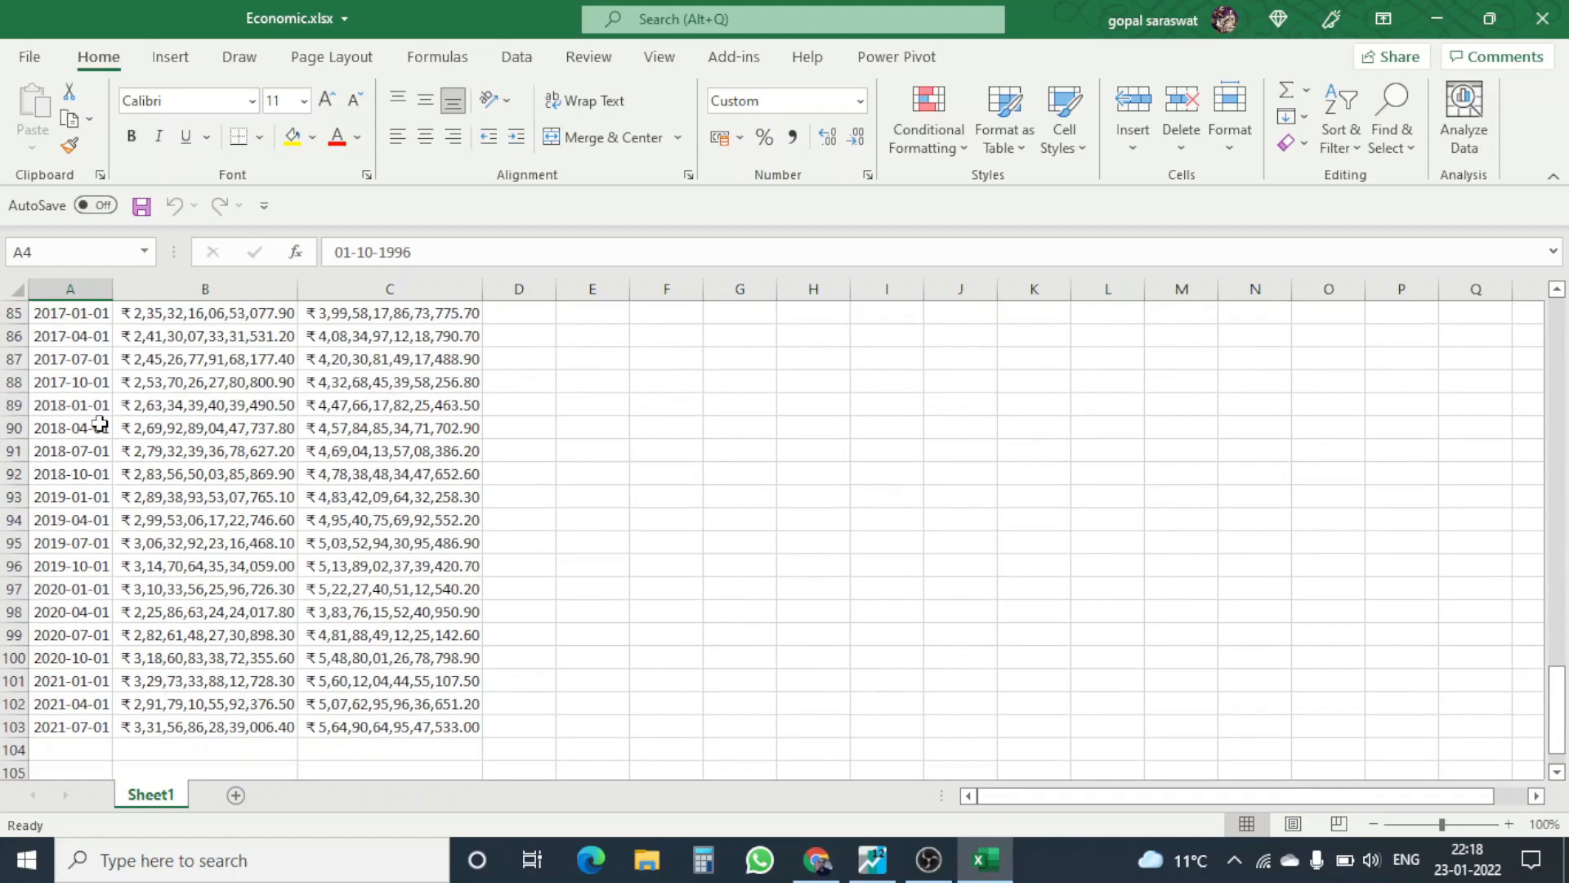
{"action": "left_click", "coordinate": [71, 452]}
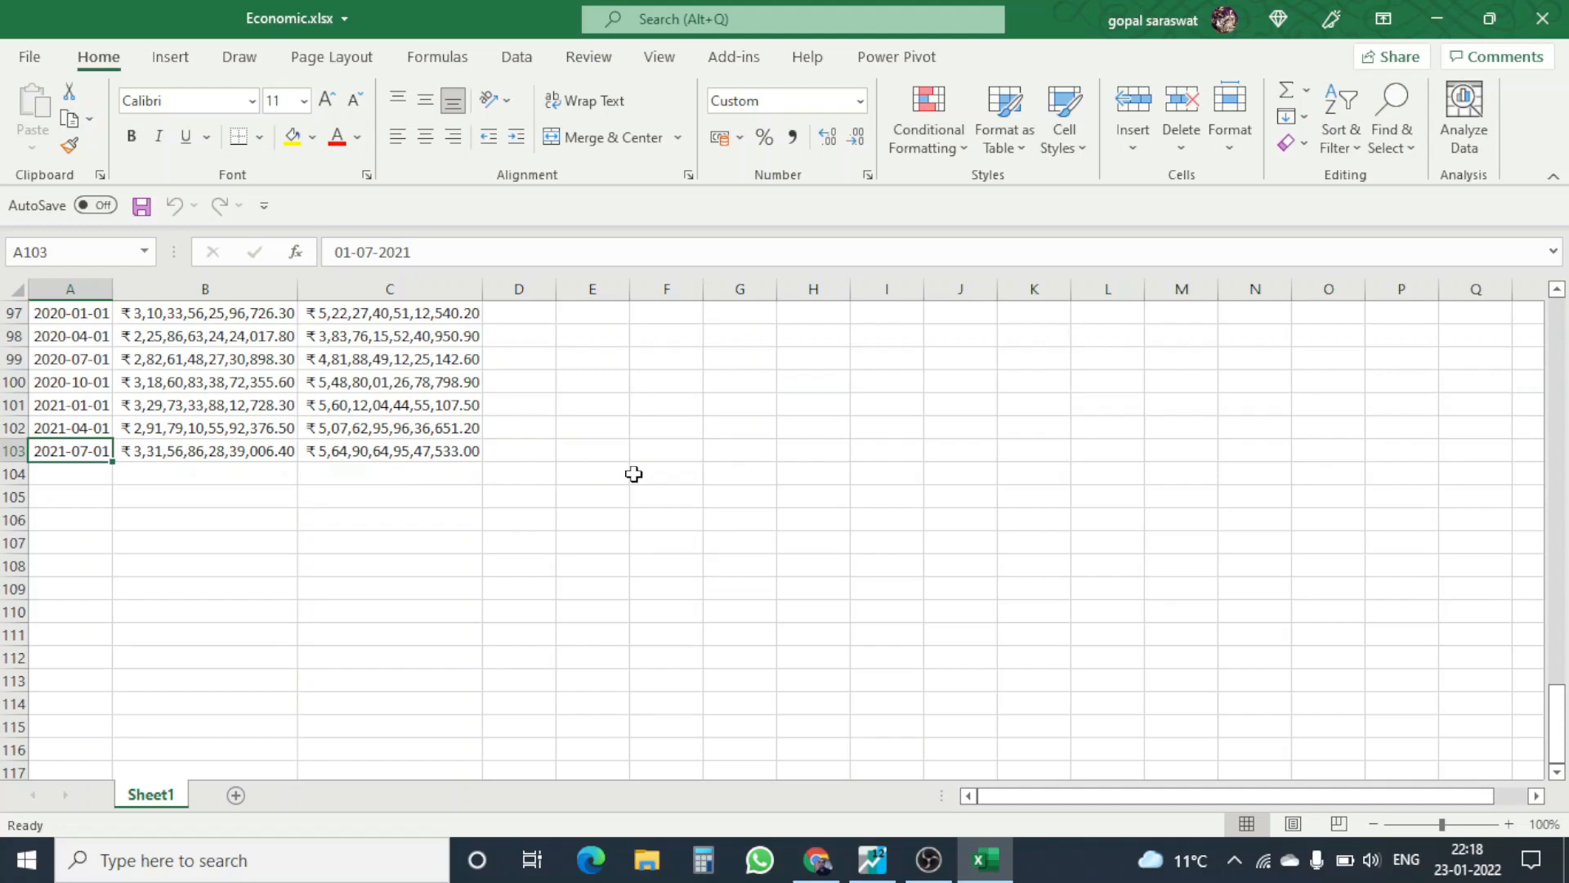
{"action": "scroll", "coordinate": [634, 474], "scroll_direction": "up", "scroll_amount": 20}
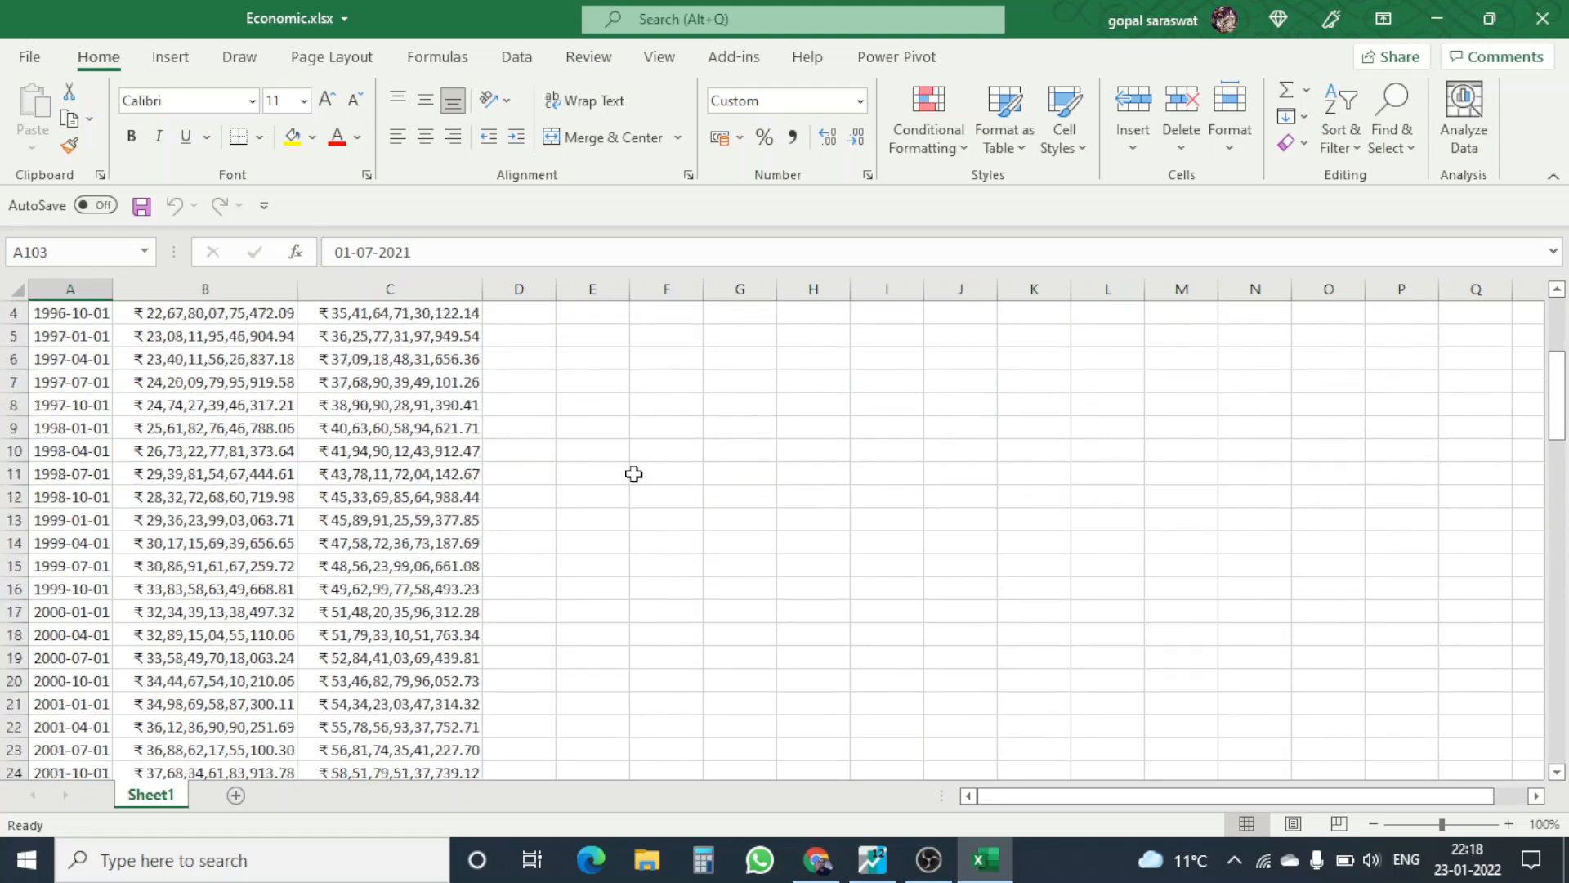
{"action": "scroll", "coordinate": [634, 474], "scroll_direction": "up", "scroll_amount": 1}
{"action": "left_click", "coordinate": [233, 317]}
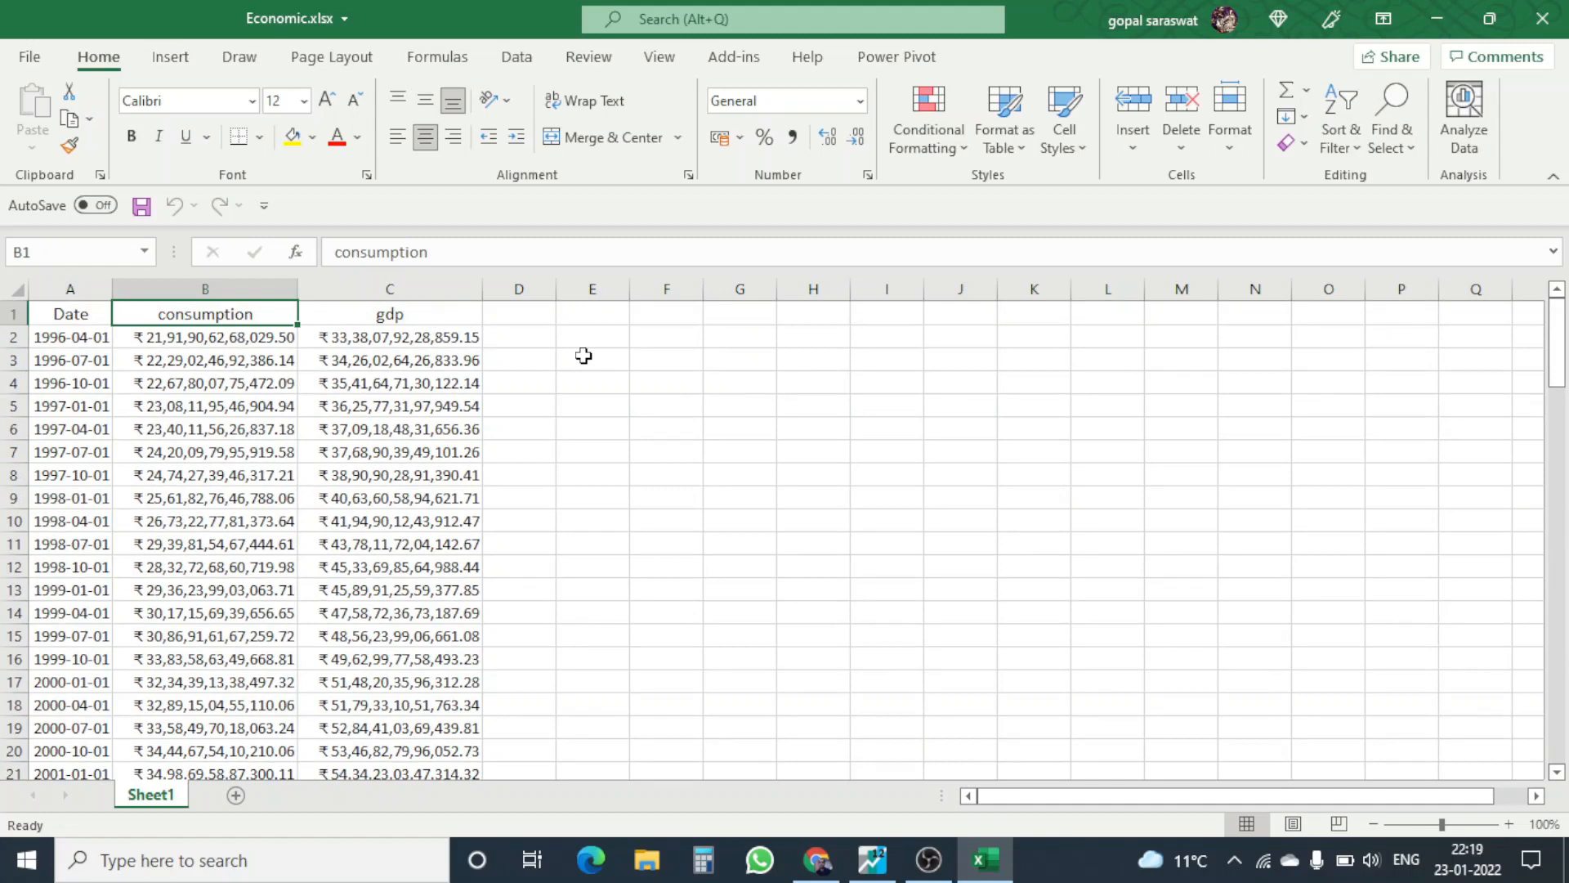
{"action": "left_click", "coordinate": [447, 317]}
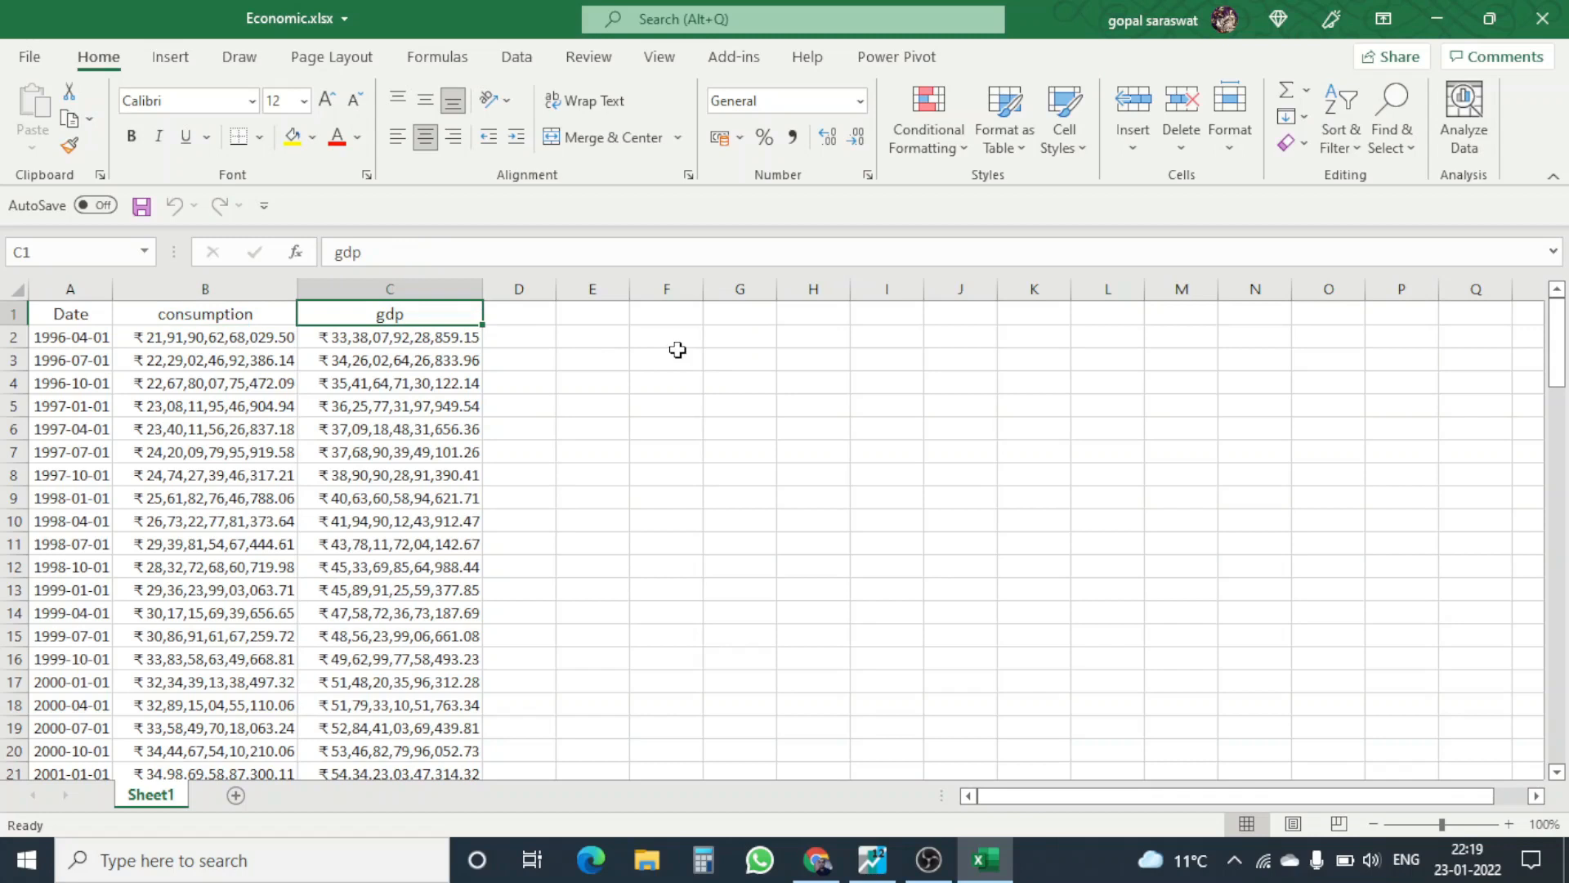
{"action": "left_click", "coordinate": [267, 321]}
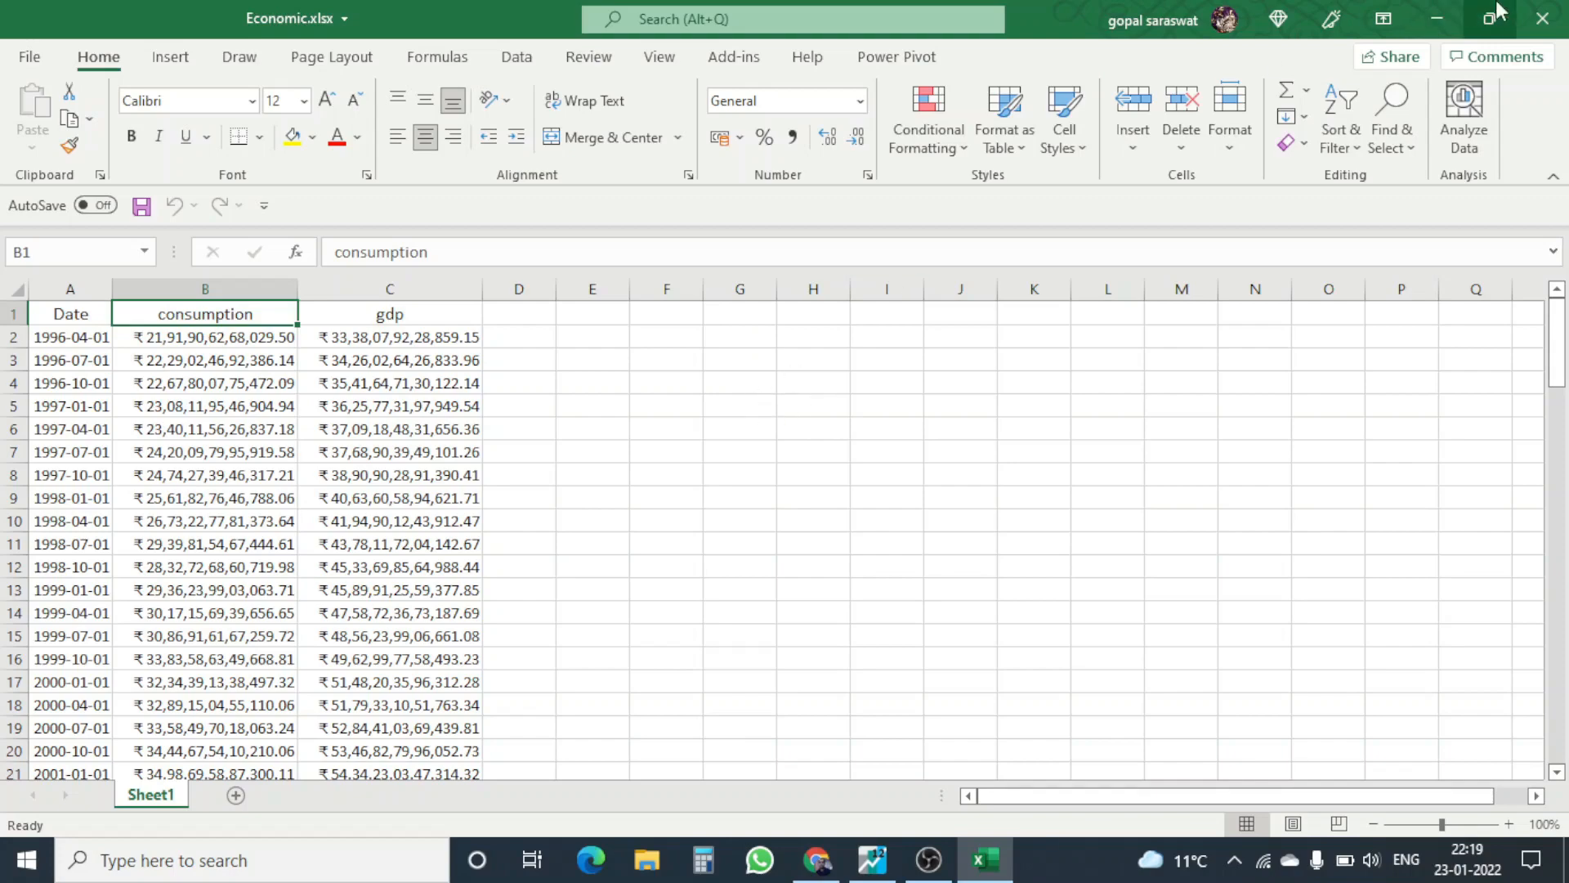
{"action": "left_click", "coordinate": [1535, 24]}
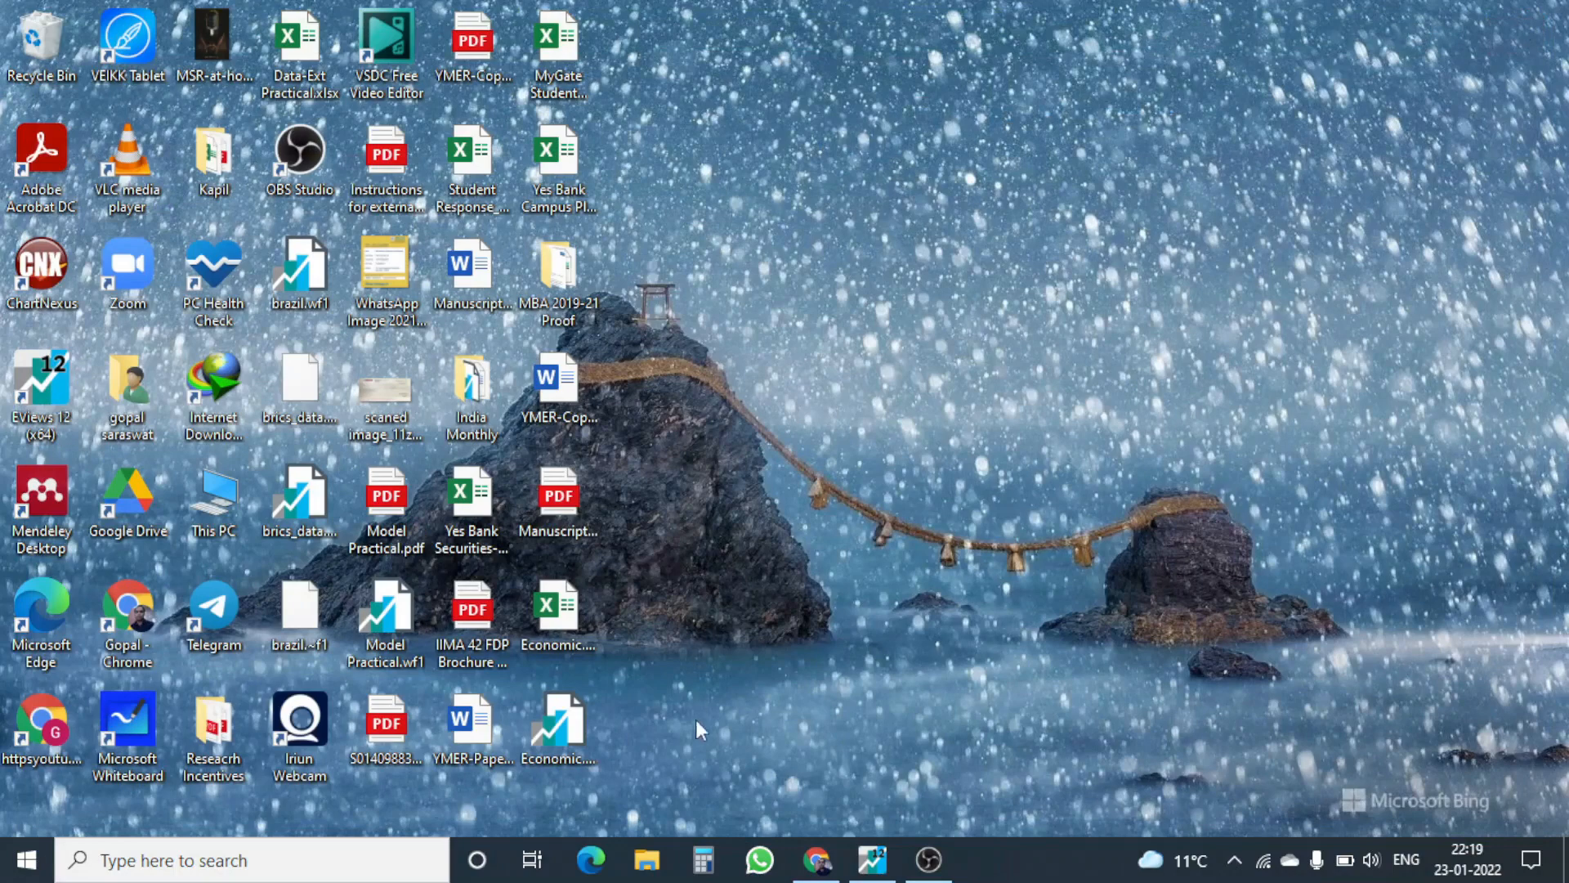
- Switch to EViews and open Economic.xlsx from the Desktop folder as the file to import
{"action": "left_click", "coordinate": [871, 859]}
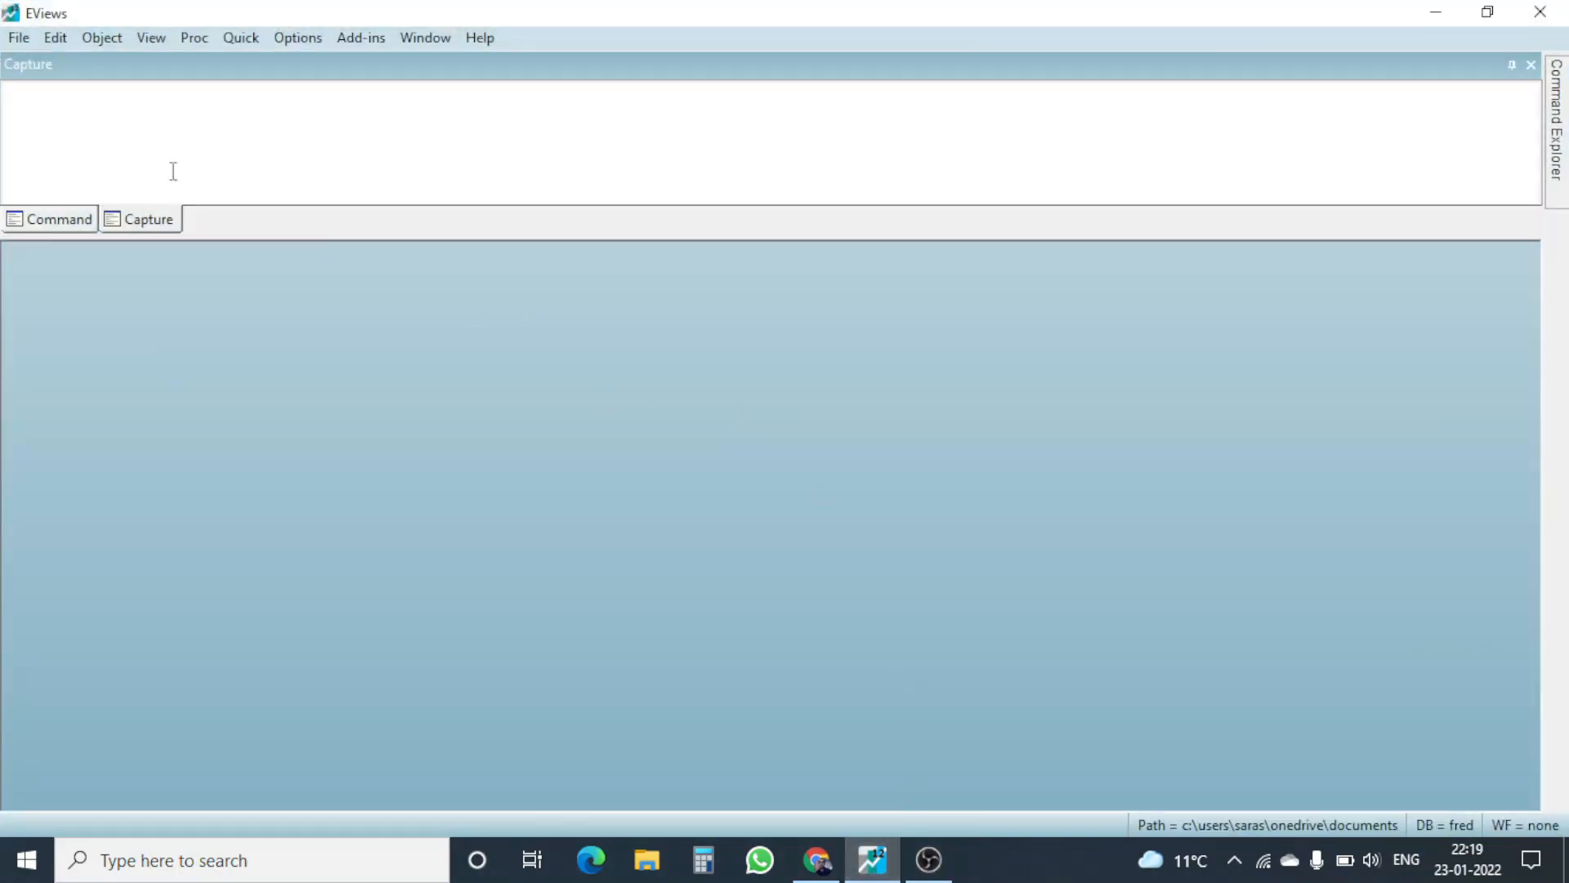
{"action": "left_click", "coordinate": [21, 39]}
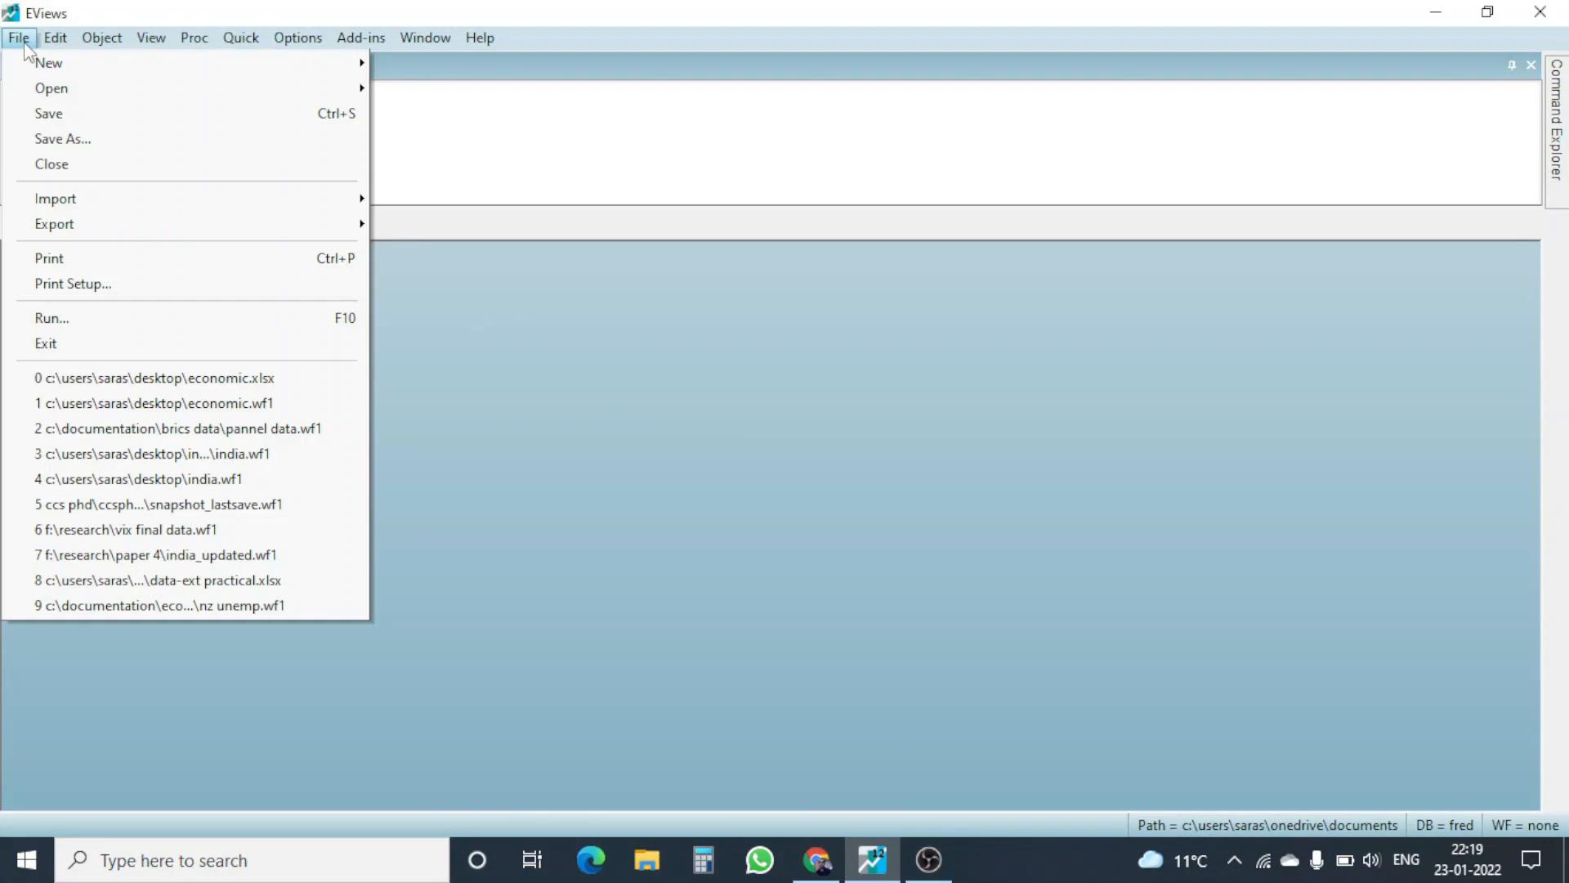
{"action": "mouse_move", "coordinate": [31, 66]}
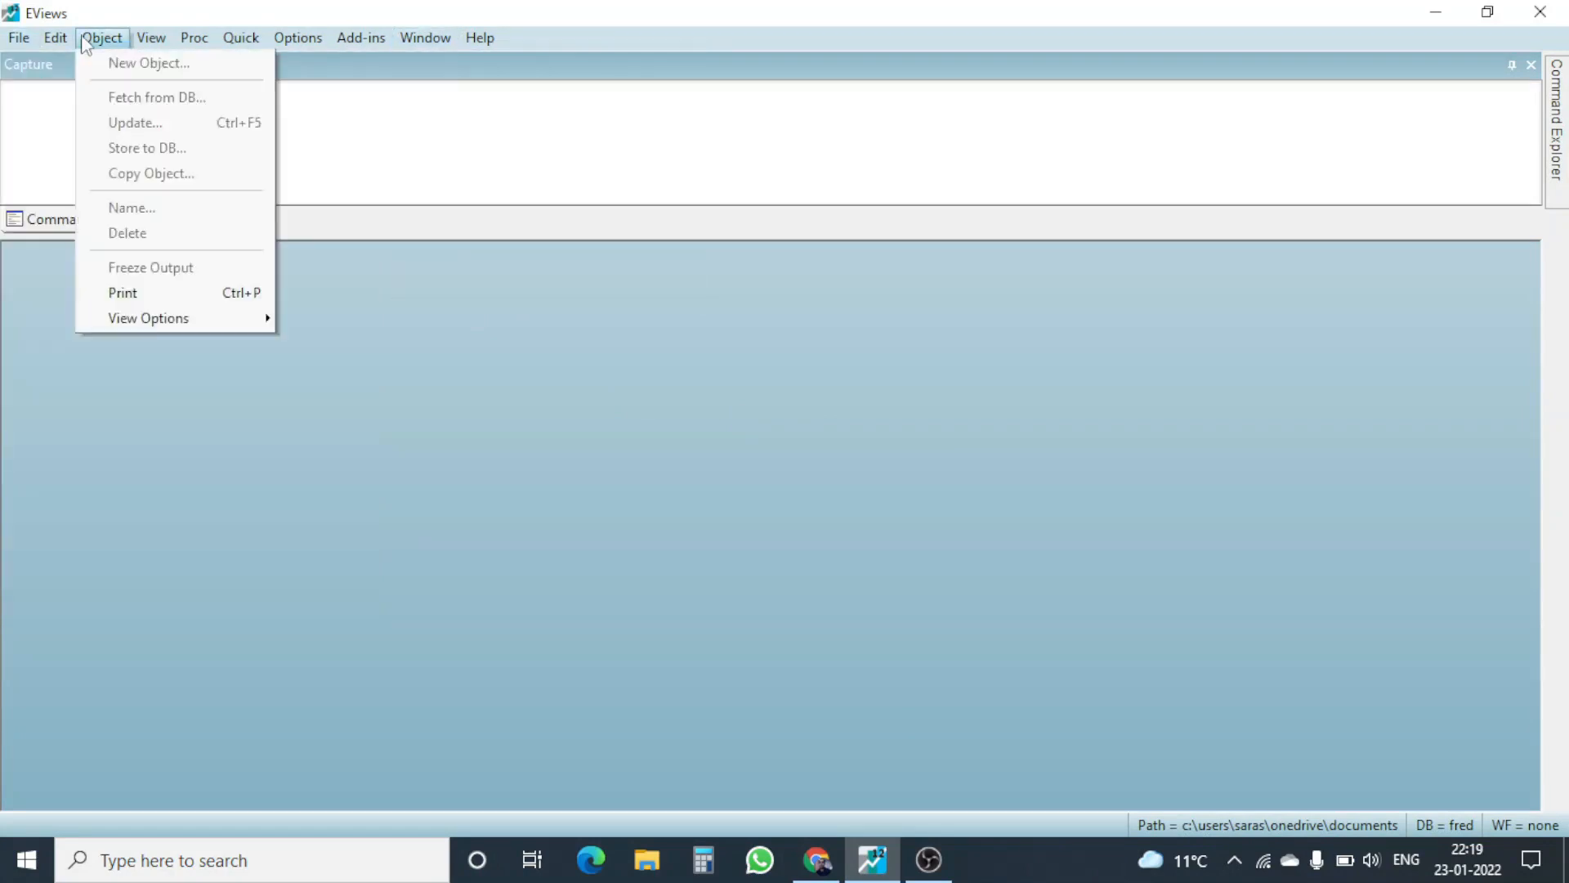
{"action": "mouse_move", "coordinate": [120, 67]}
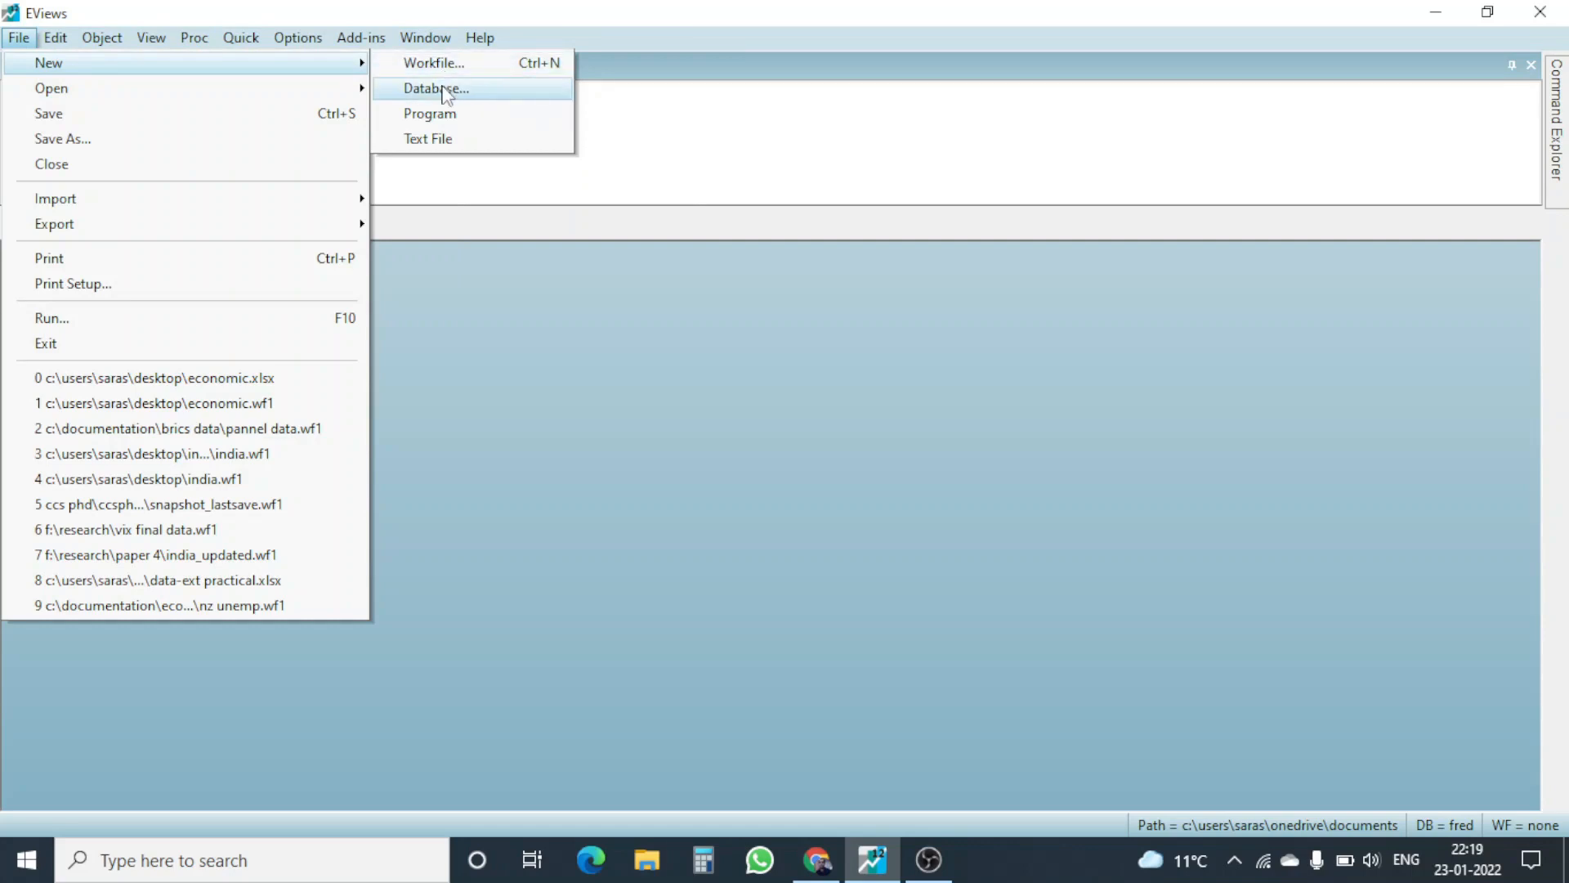
{"action": "mouse_move", "coordinate": [267, 200]}
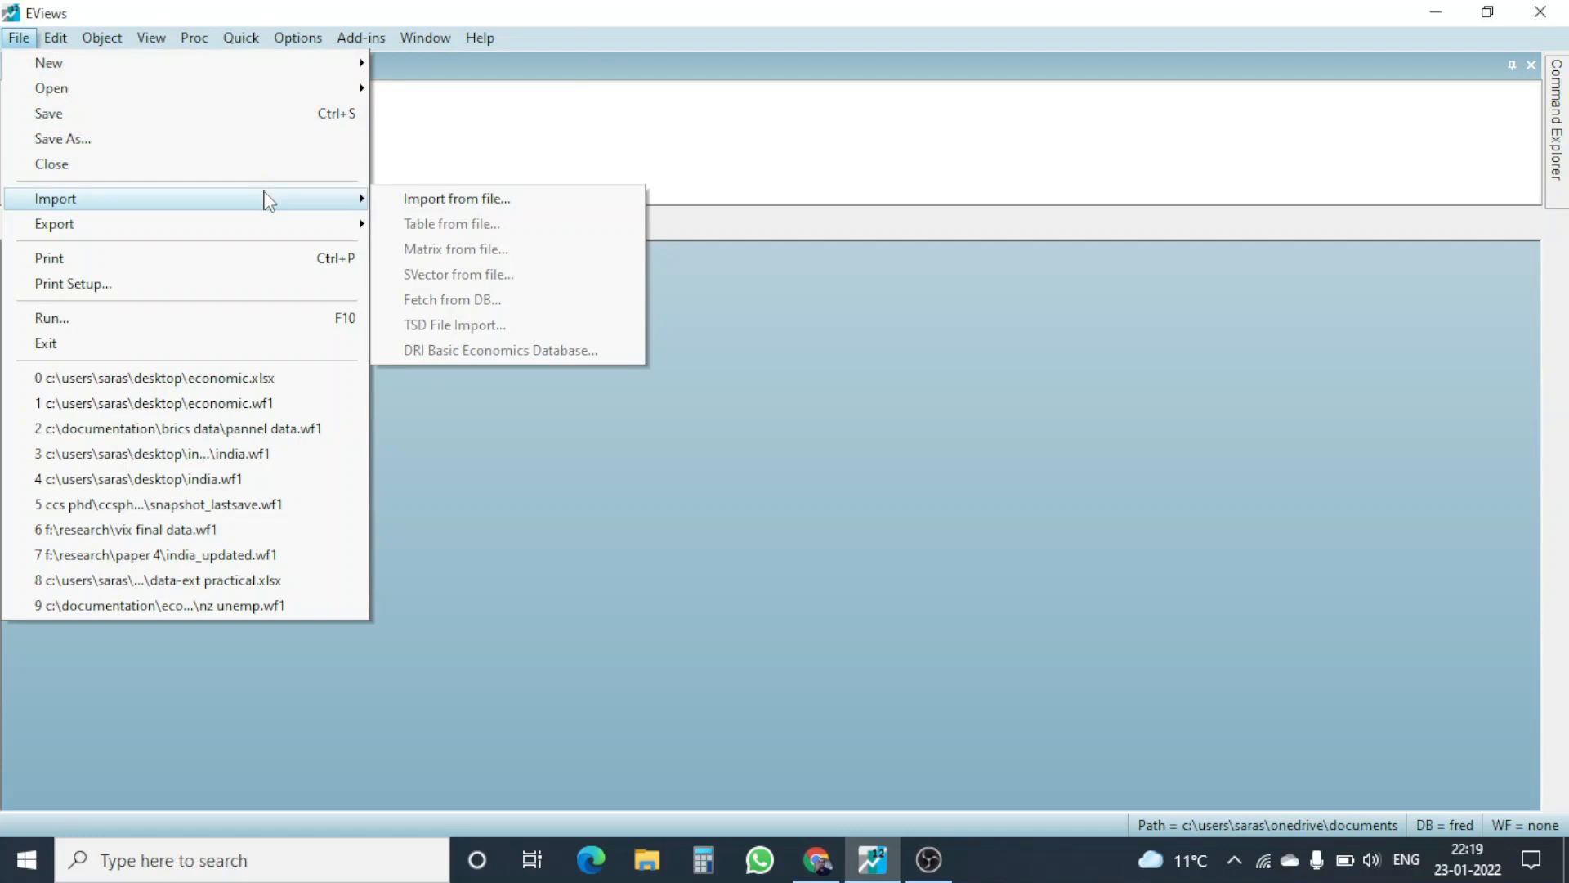
{"action": "left_click", "coordinate": [439, 200]}
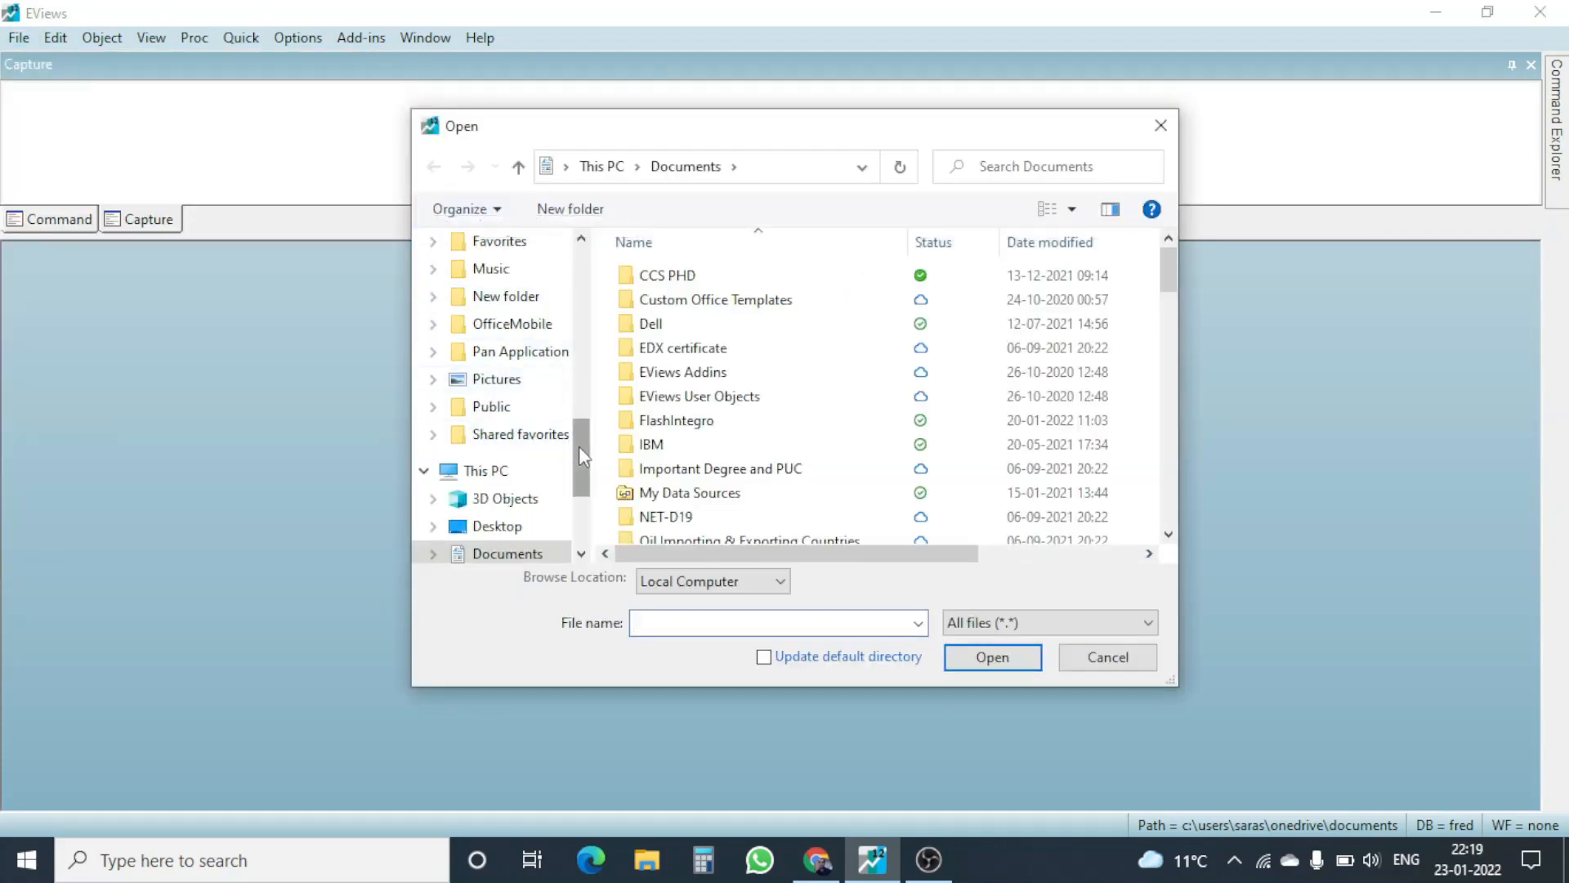
{"action": "left_click", "coordinate": [537, 532]}
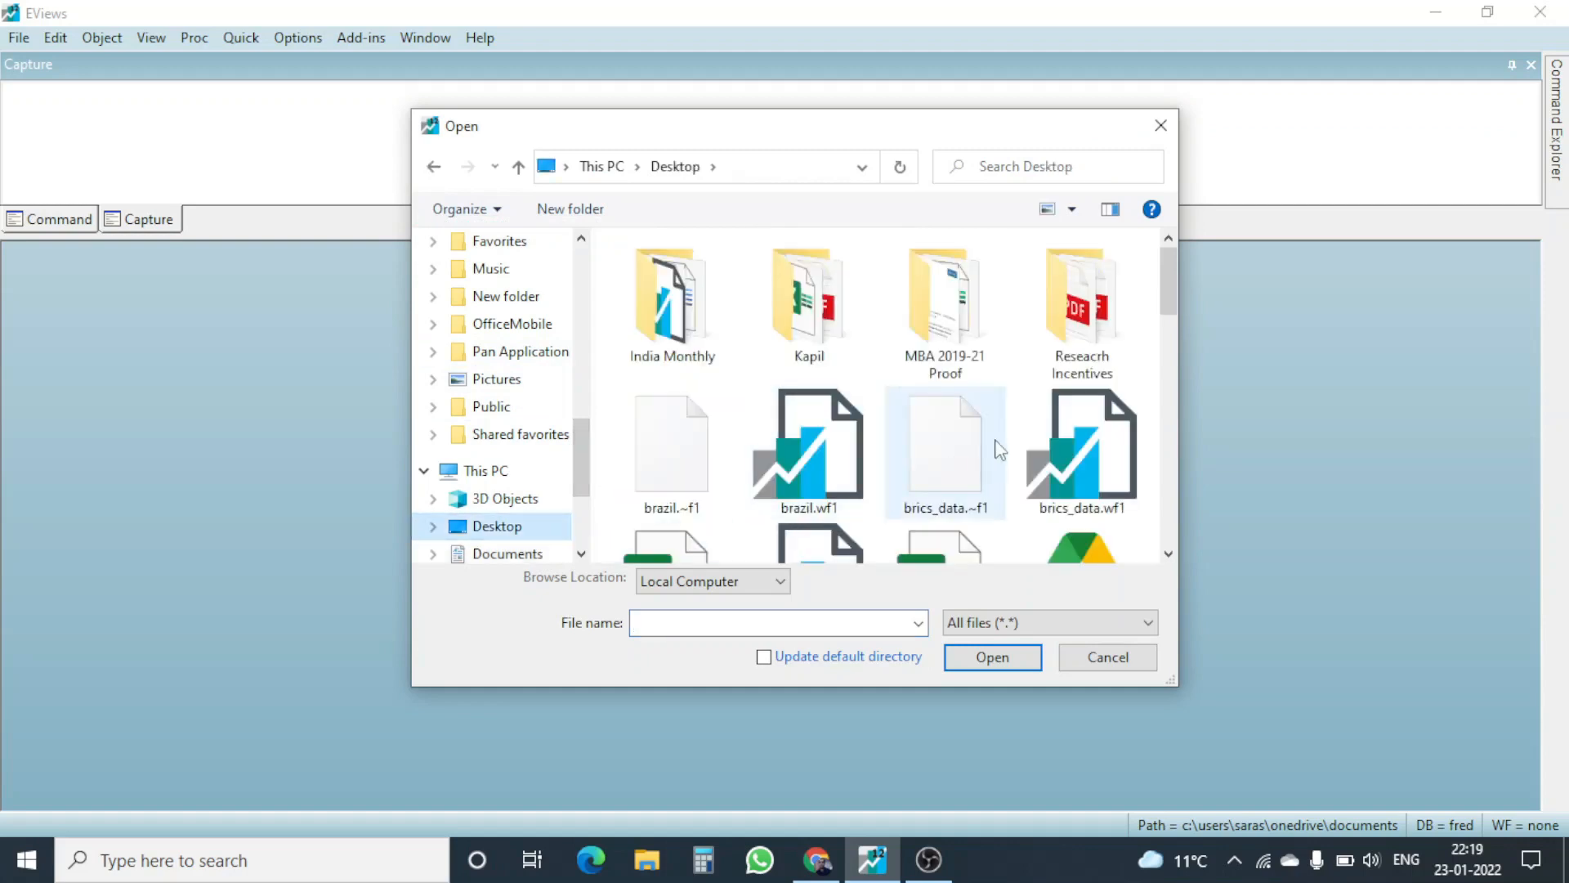
{"action": "scroll", "coordinate": [999, 449], "scroll_direction": "down", "scroll_amount": 3}
{"action": "mouse_move", "coordinate": [1170, 326]}
{"action": "left_mouse_down"}
{"action": "mouse_move", "coordinate": [1170, 546]}
{"action": "mouse_move", "coordinate": [1170, 309]}
{"action": "left_mouse_up"}
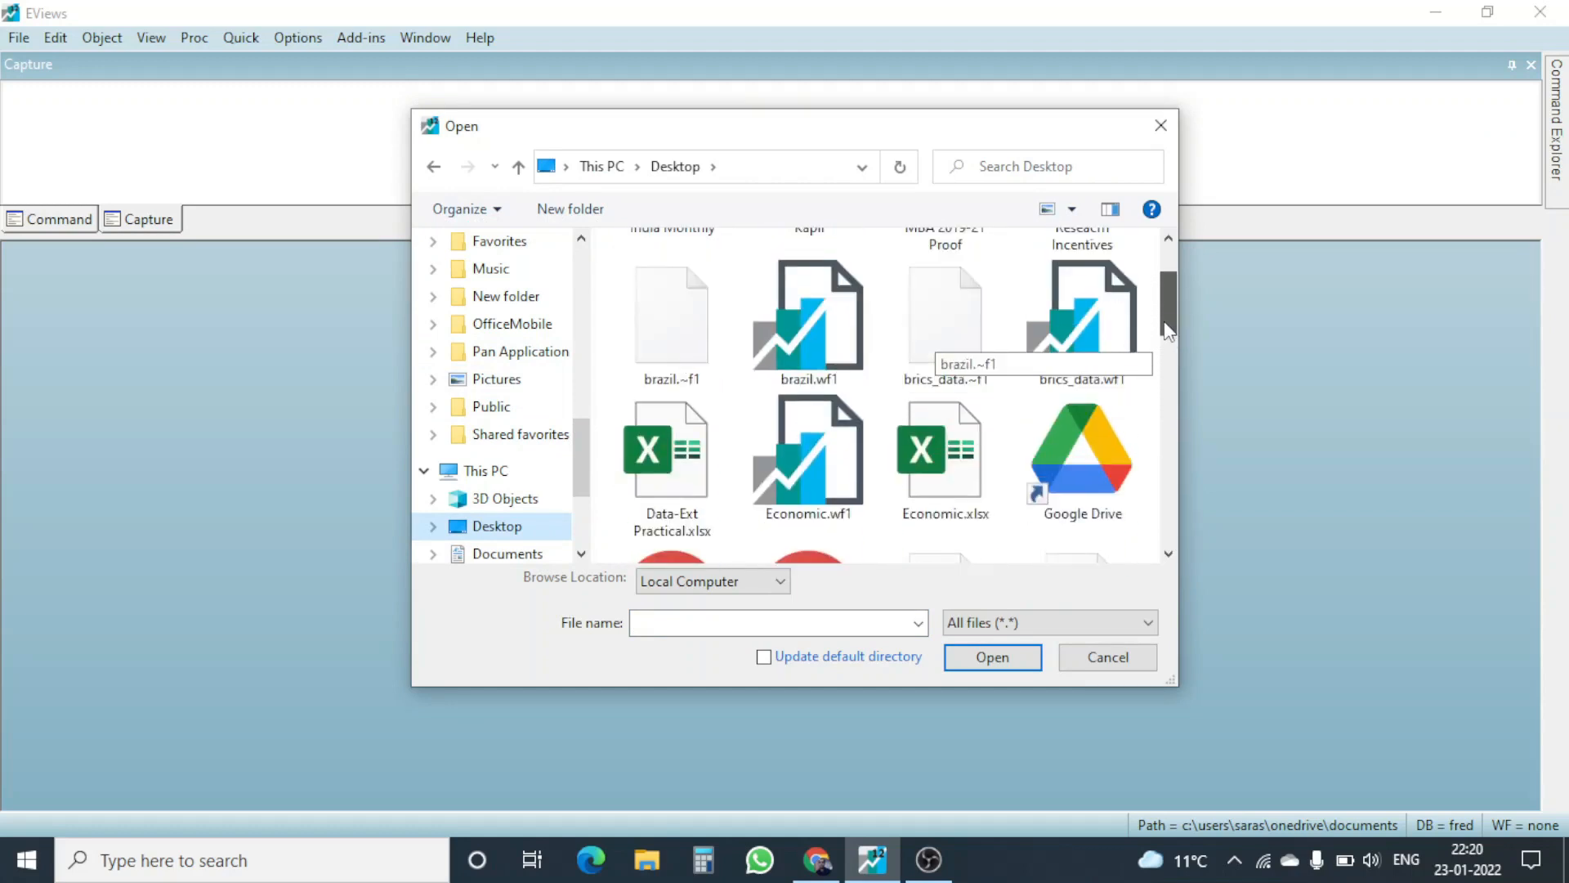
{"action": "left_click", "coordinate": [984, 446]}
{"action": "left_click", "coordinate": [989, 656]}
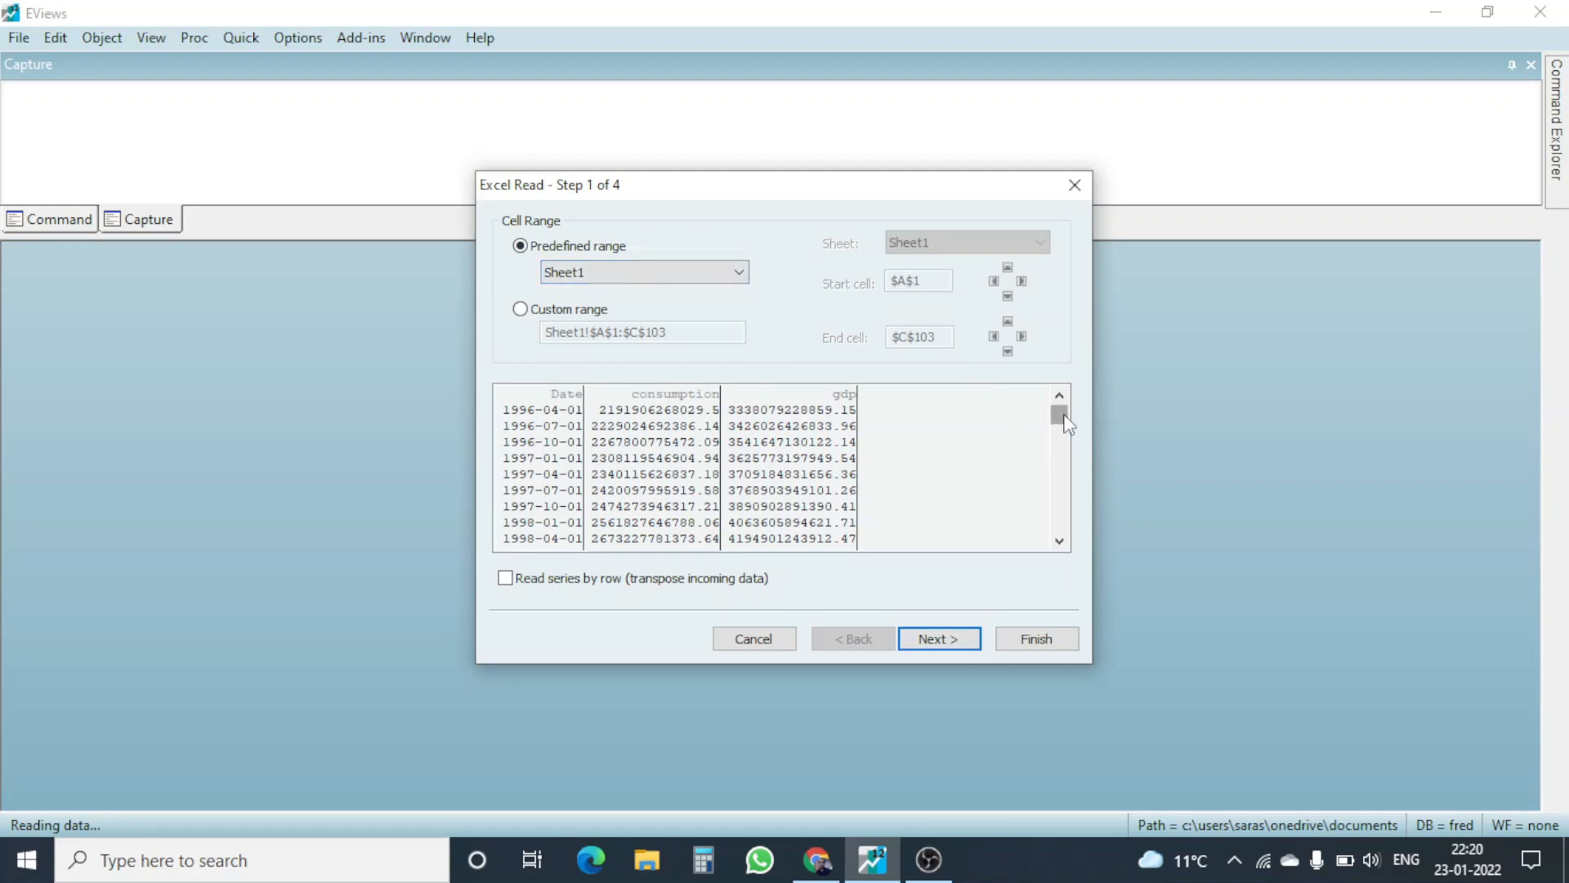
- Import Sheet1 with one header line of names into a new workfile dated by the date series, without linking to the external source
{"action": "mouse_move", "coordinate": [1065, 422]}
{"action": "left_mouse_down"}
{"action": "mouse_move", "coordinate": [1065, 525]}
{"action": "mouse_move", "coordinate": [1068, 415]}
{"action": "left_mouse_up"}
{"action": "left_click", "coordinate": [938, 640]}
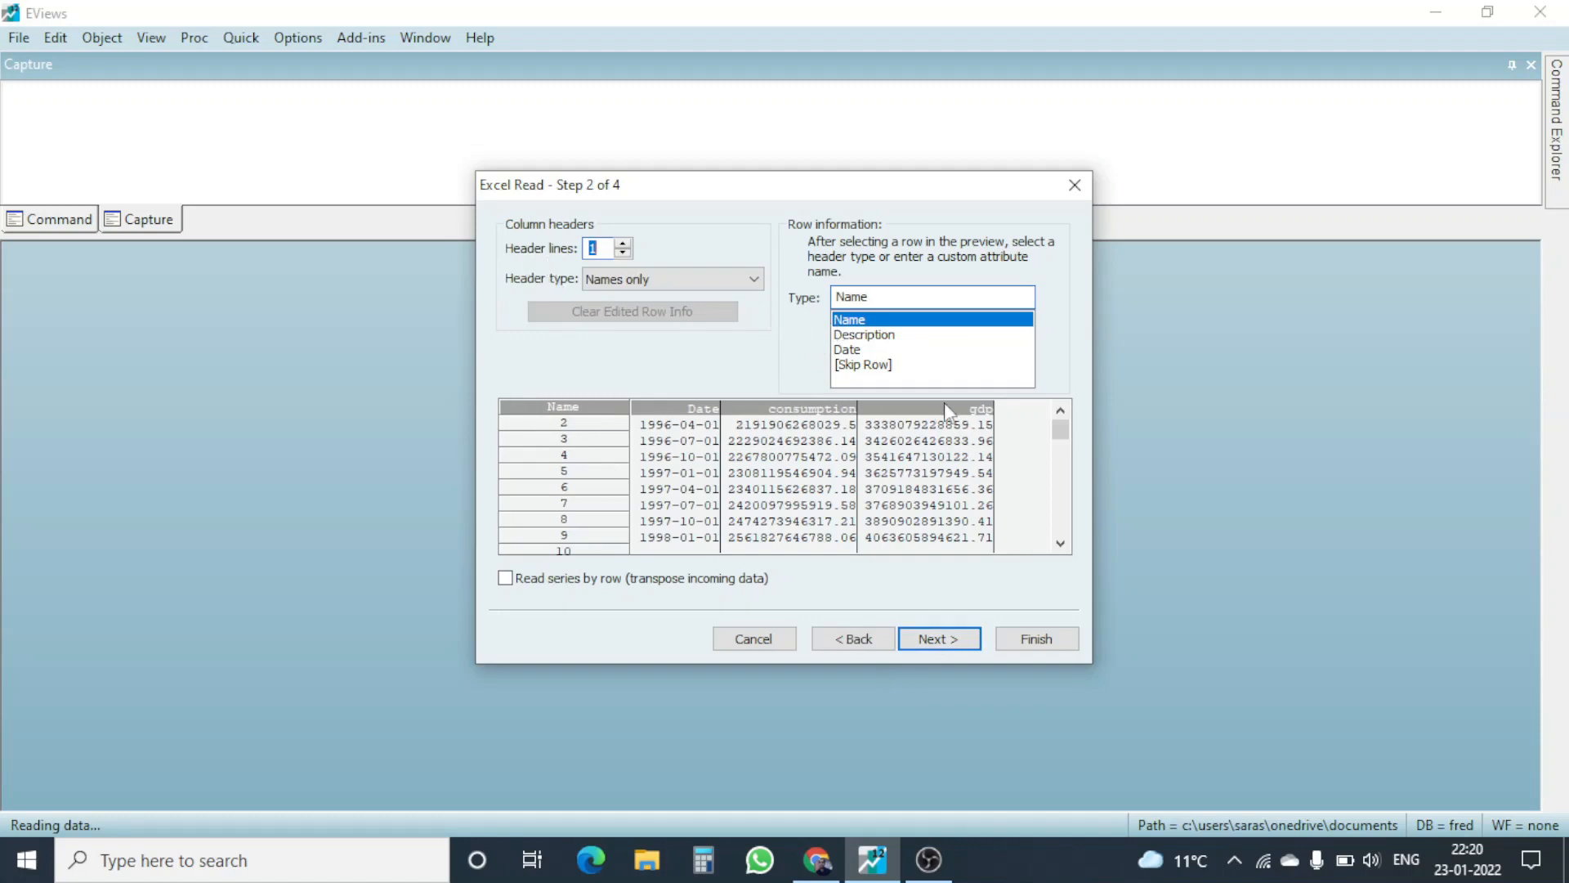
{"action": "left_click", "coordinate": [961, 642]}
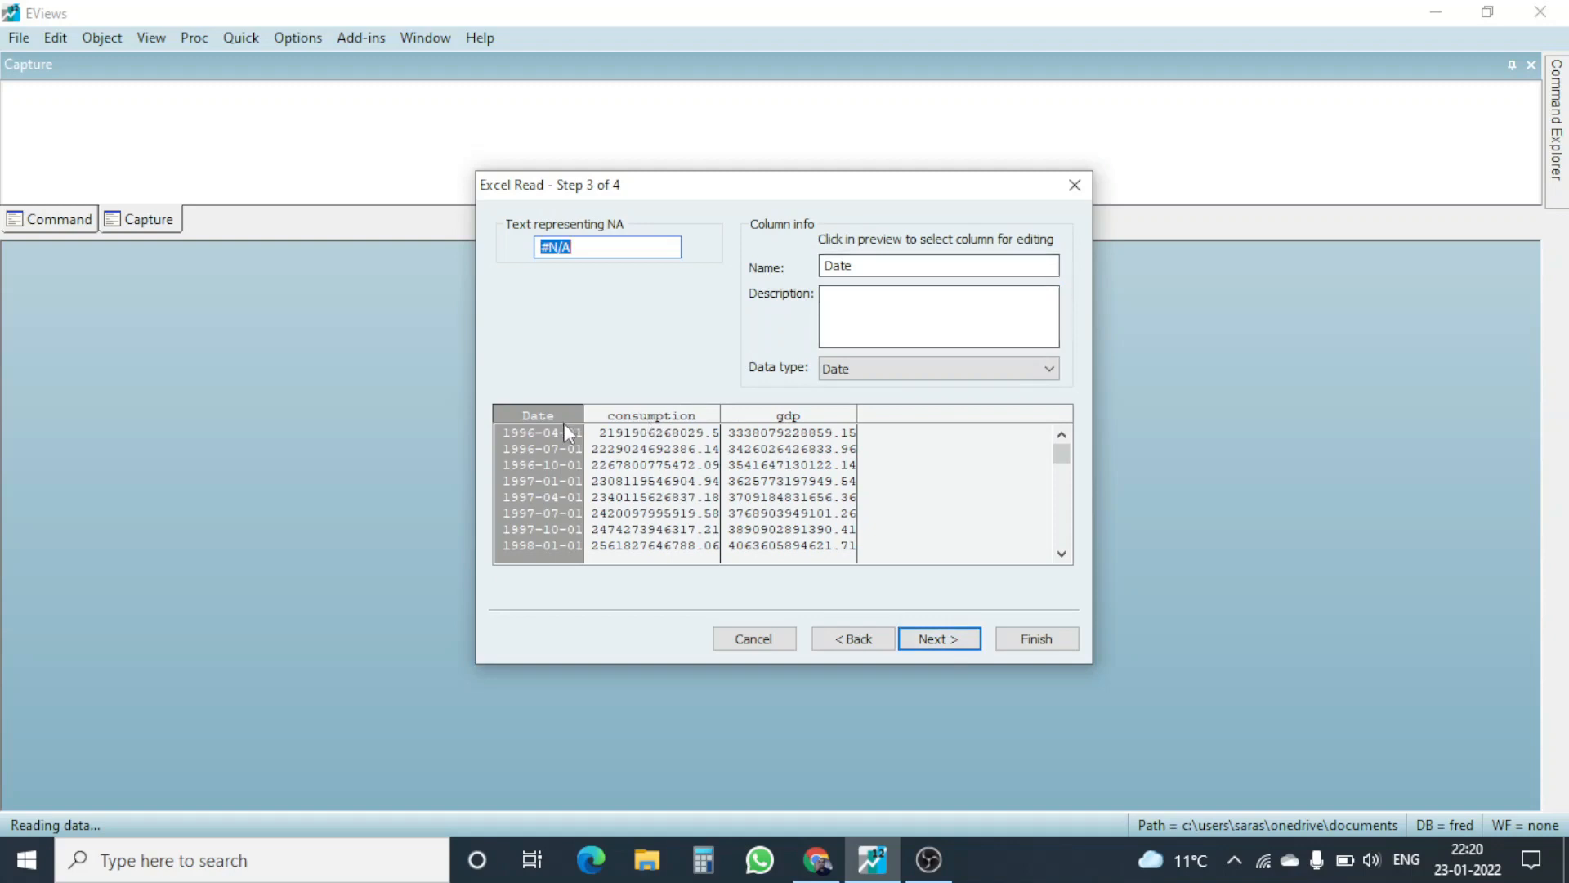
{"action": "left_click", "coordinate": [940, 641]}
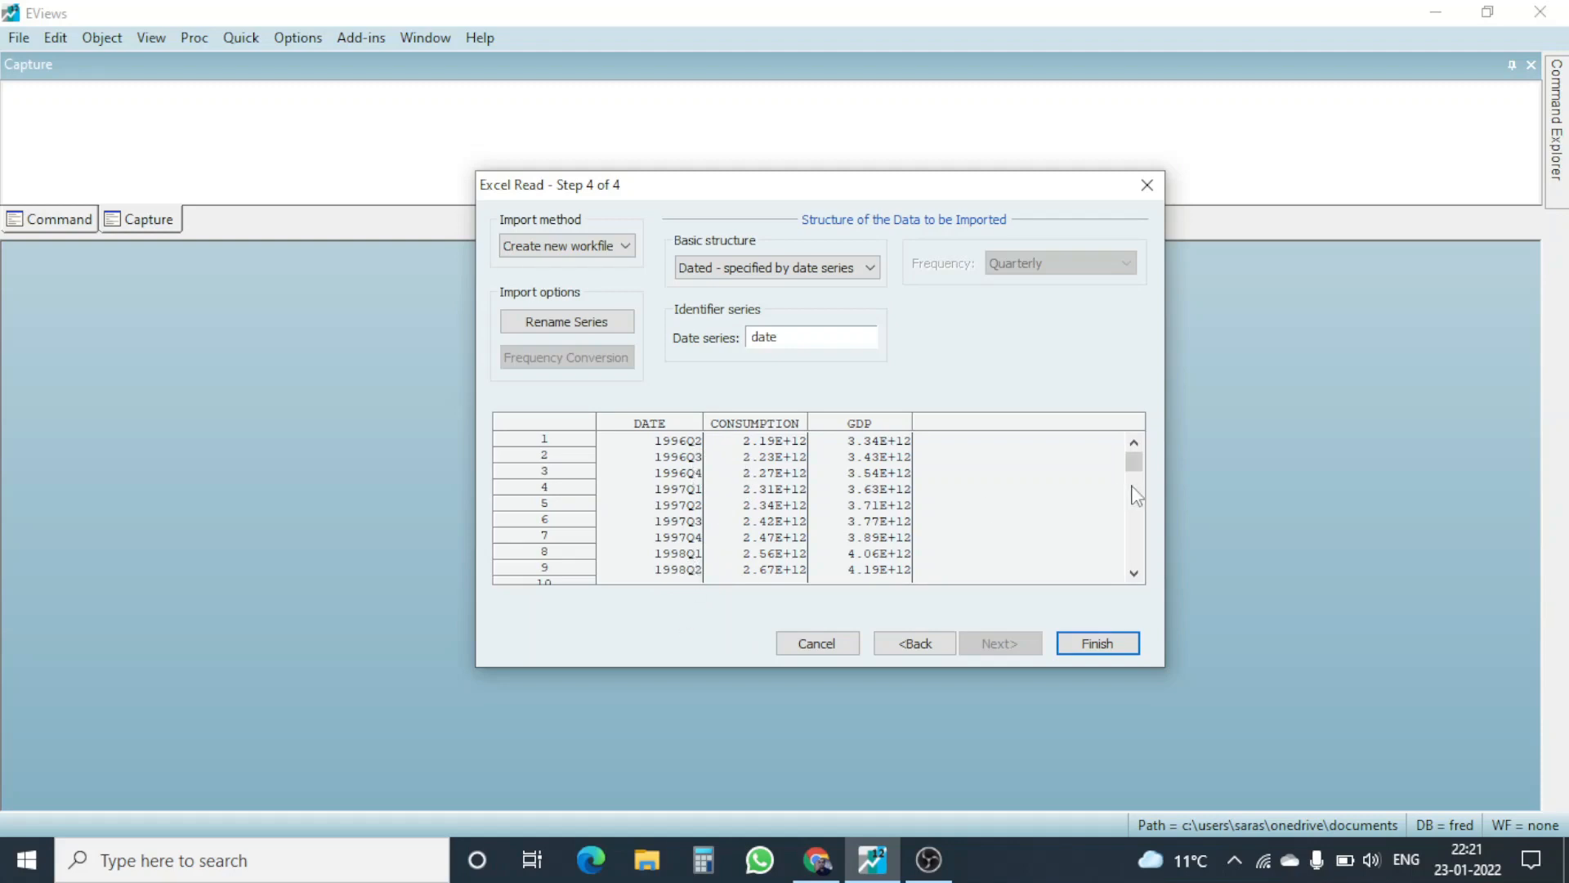
{"action": "mouse_move", "coordinate": [1139, 471]}
{"action": "left_mouse_down"}
{"action": "mouse_move", "coordinate": [1139, 560]}
{"action": "mouse_move", "coordinate": [1142, 448]}
{"action": "left_mouse_up"}
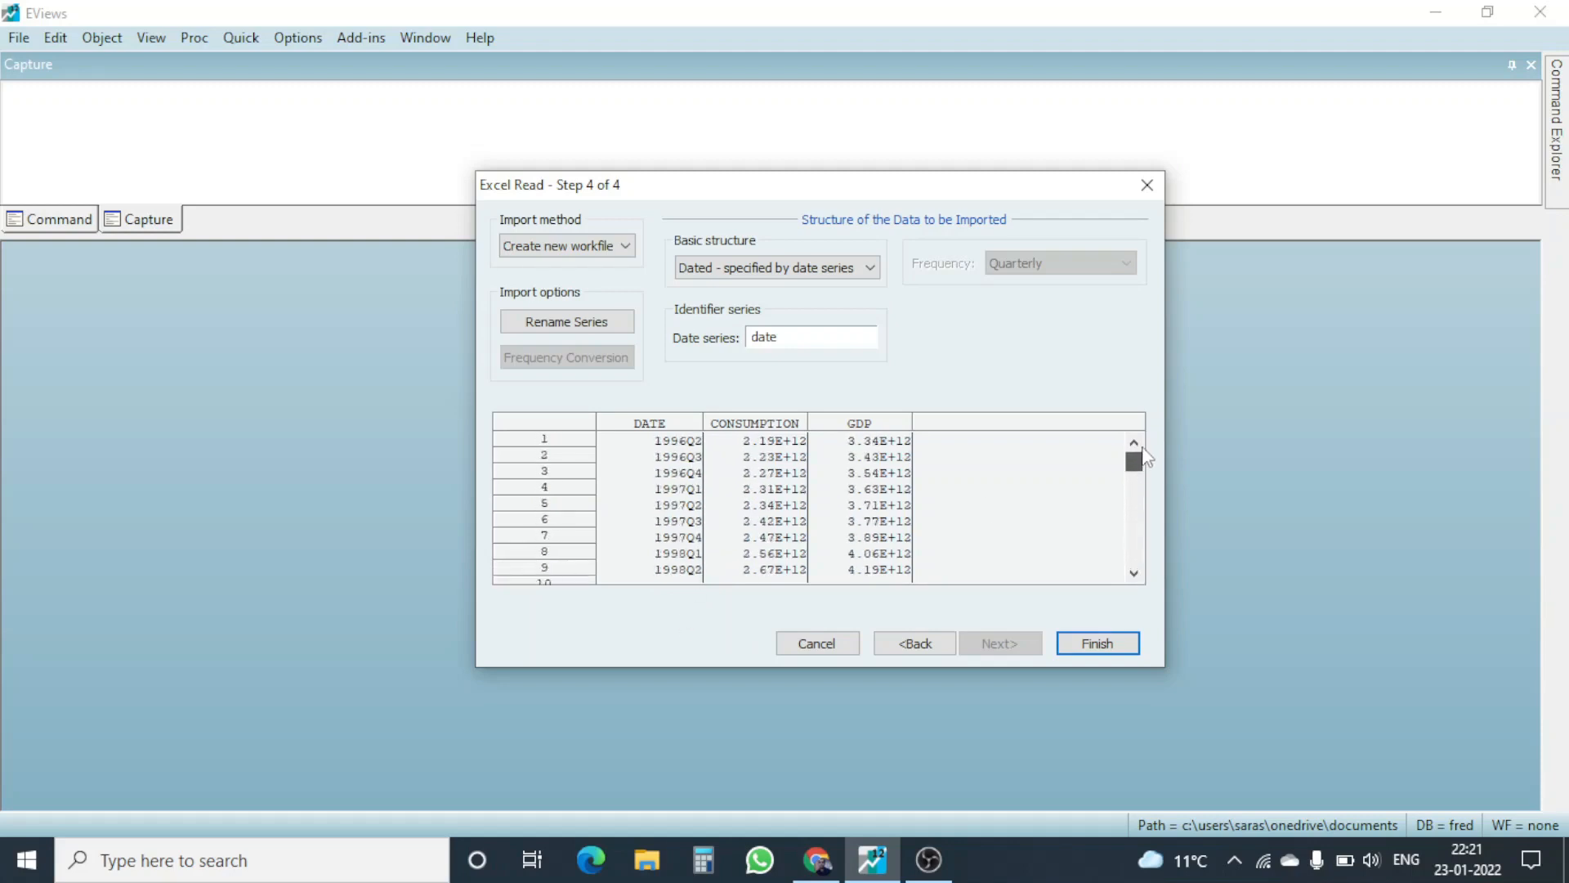
{"action": "left_click", "coordinate": [1096, 644]}
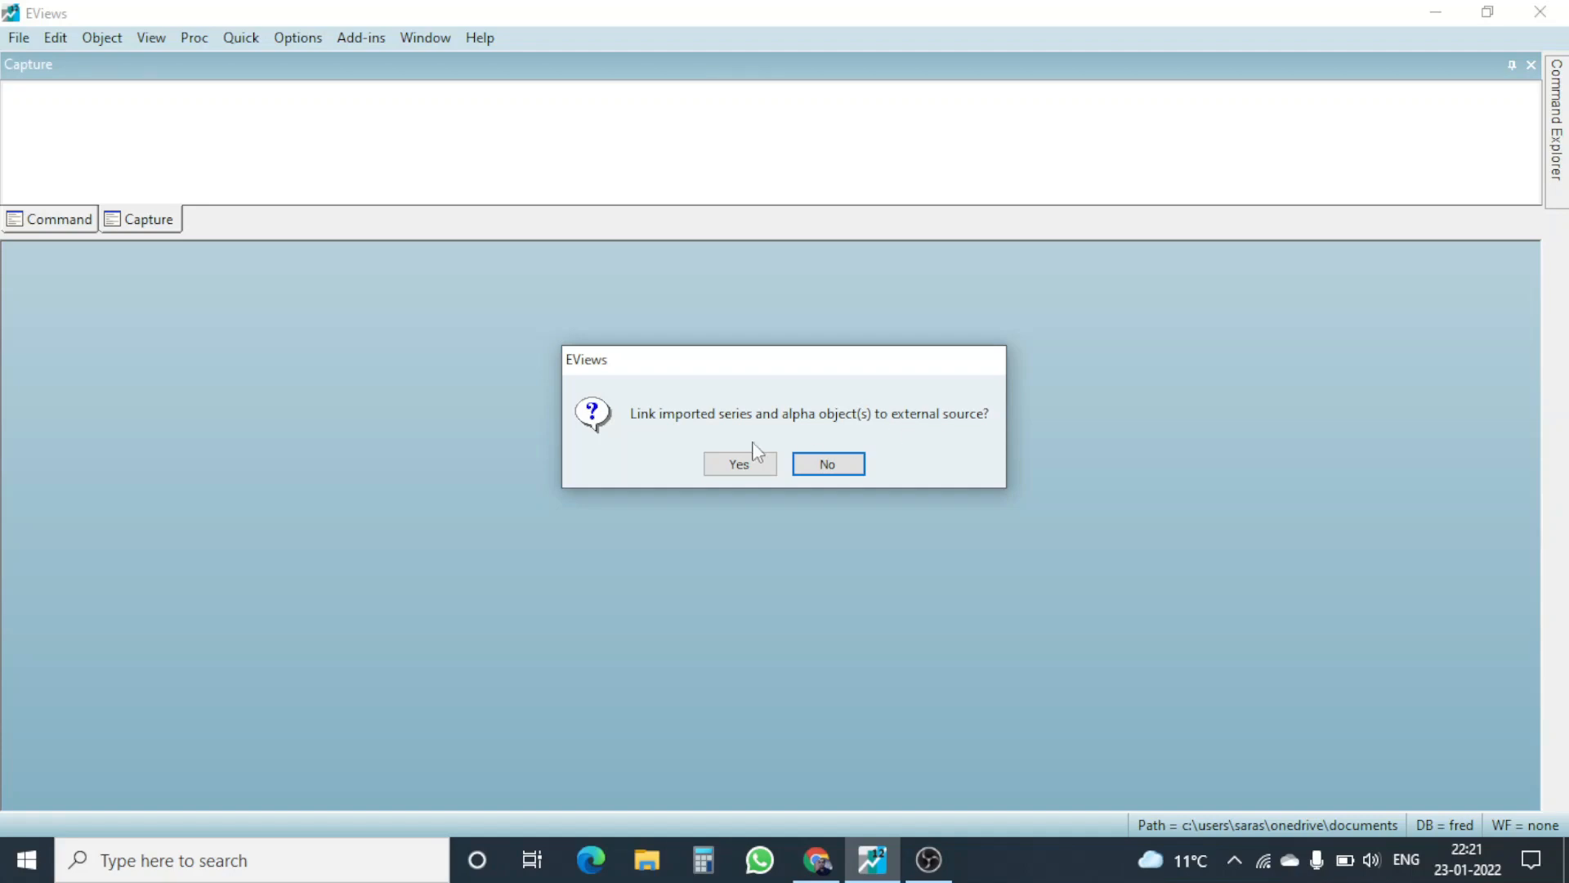
{"action": "left_click", "coordinate": [829, 465]}
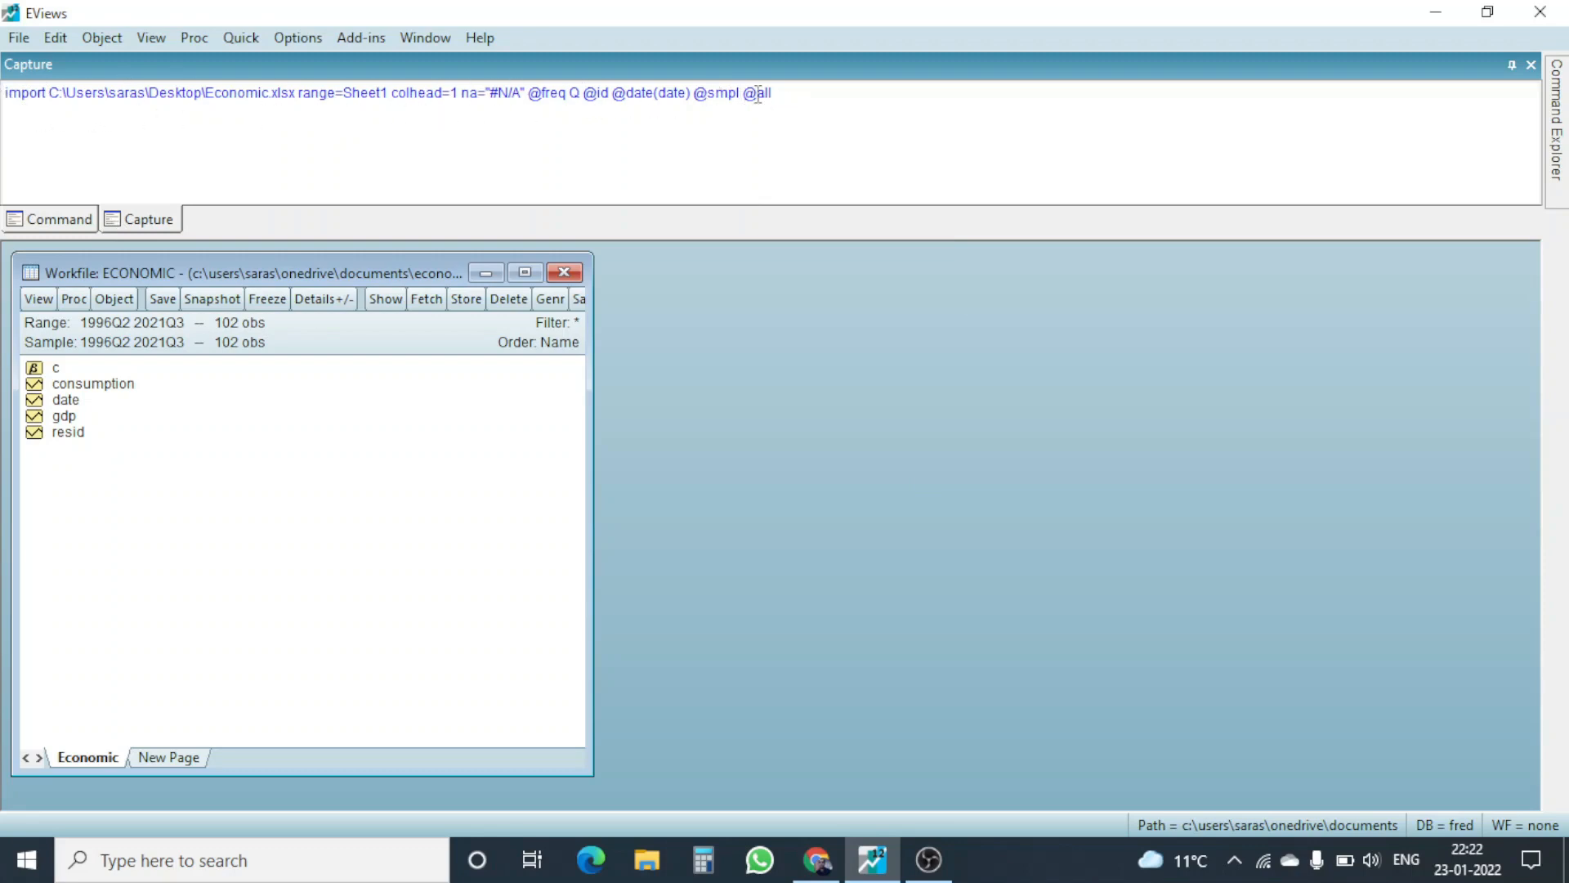
- Examine the captured import command and compare the Capture pane with the Command pane
{"action": "left_click_drag", "start_coordinate": [781, 95], "coordinate": [69, 146]}
{"action": "left_click", "coordinate": [149, 165]}
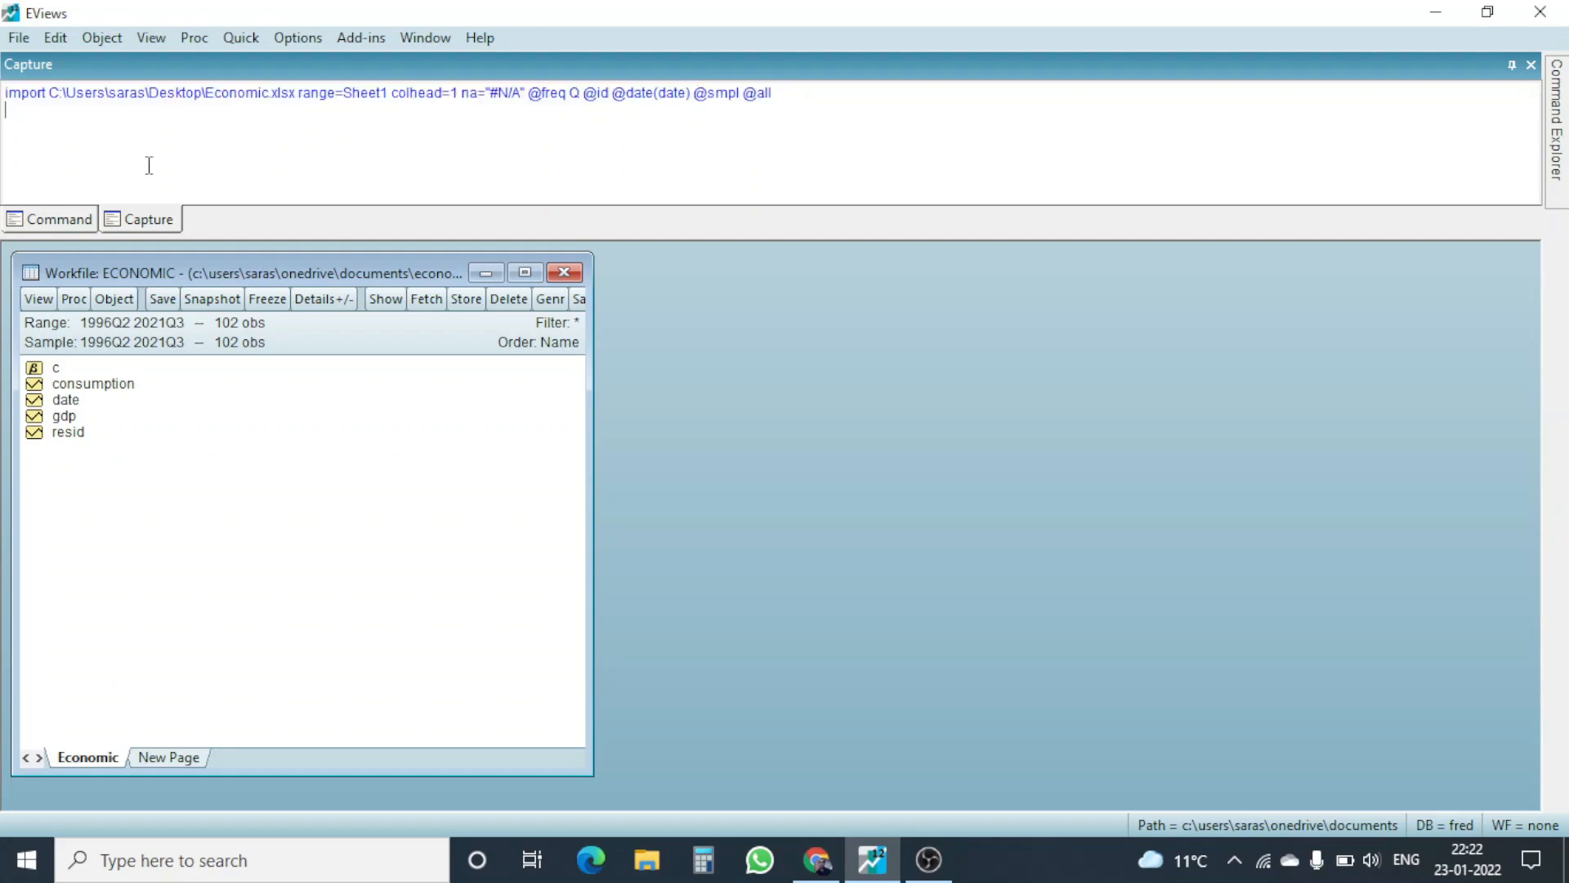
{"action": "left_click", "coordinate": [64, 222]}
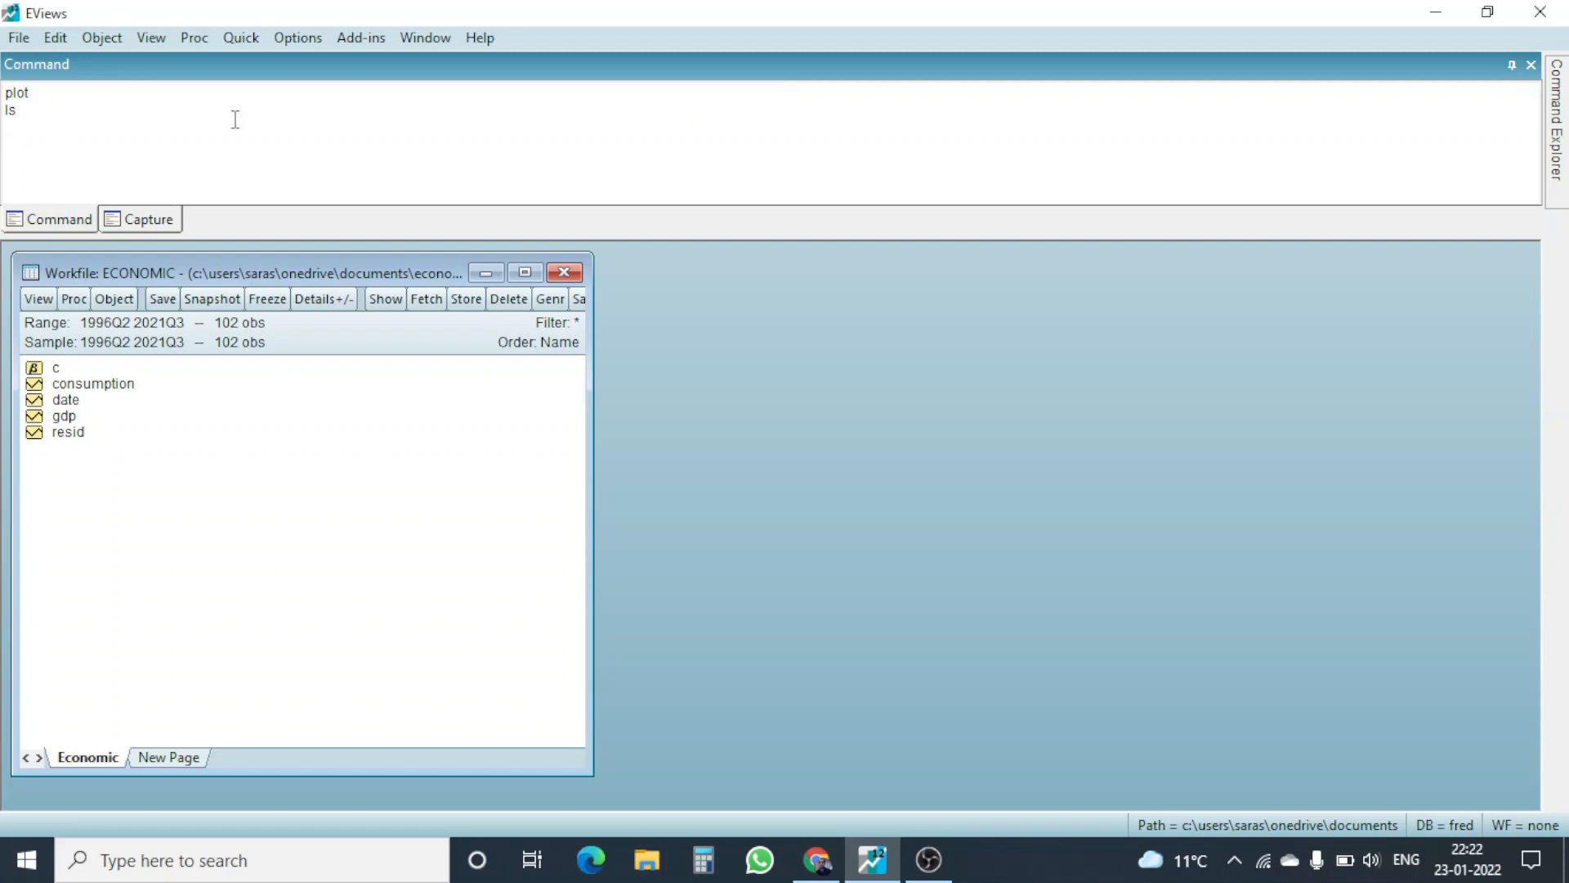
{"action": "left_click", "coordinate": [163, 222]}
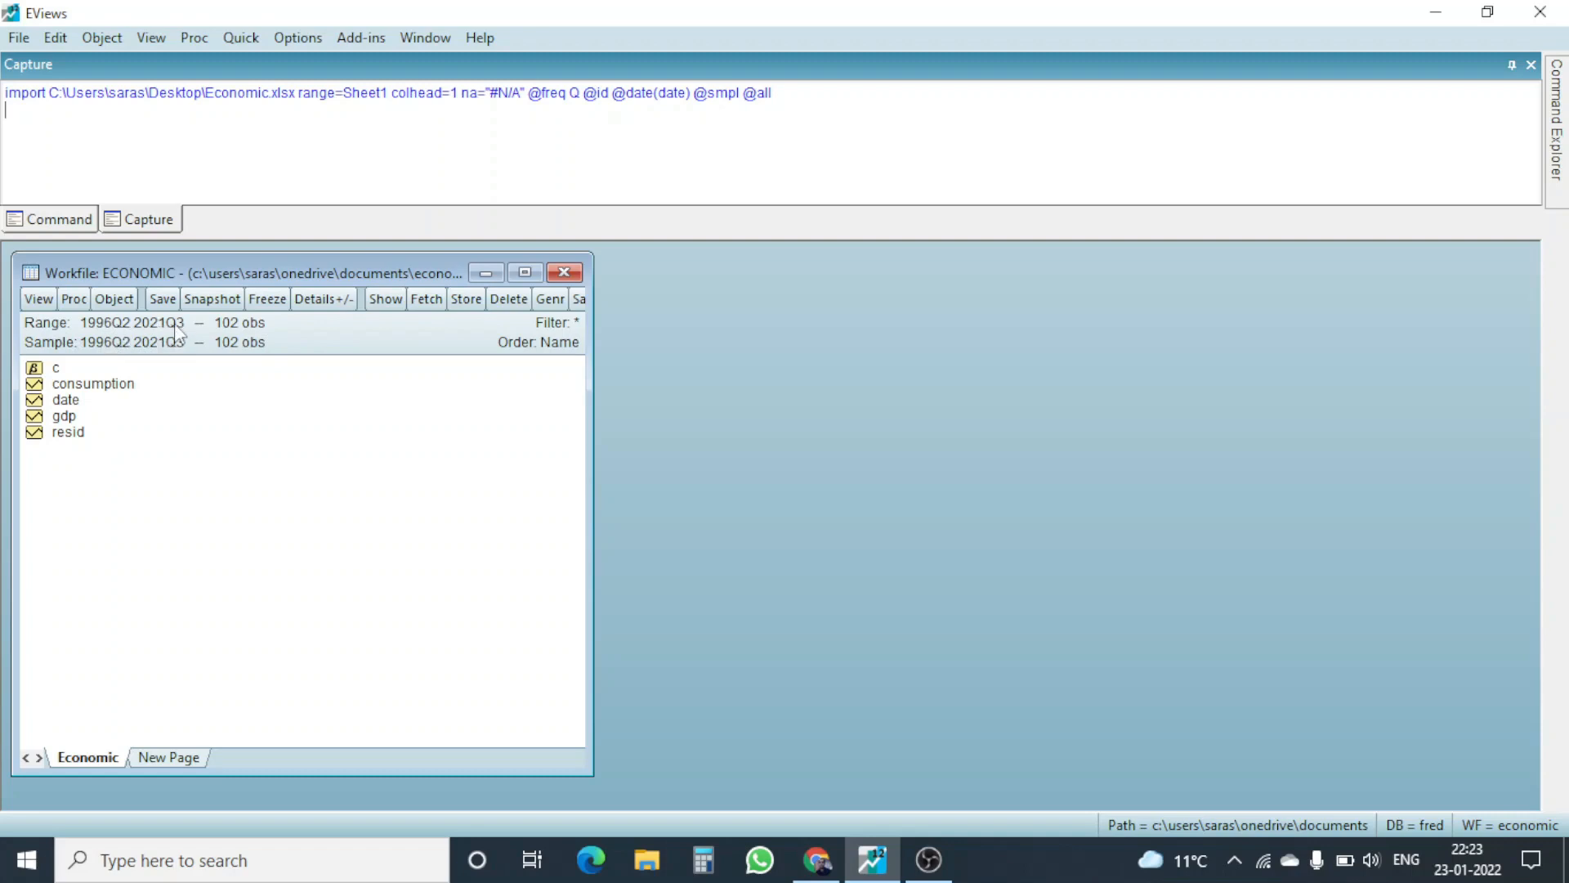
{"action": "left_click", "coordinate": [97, 392]}
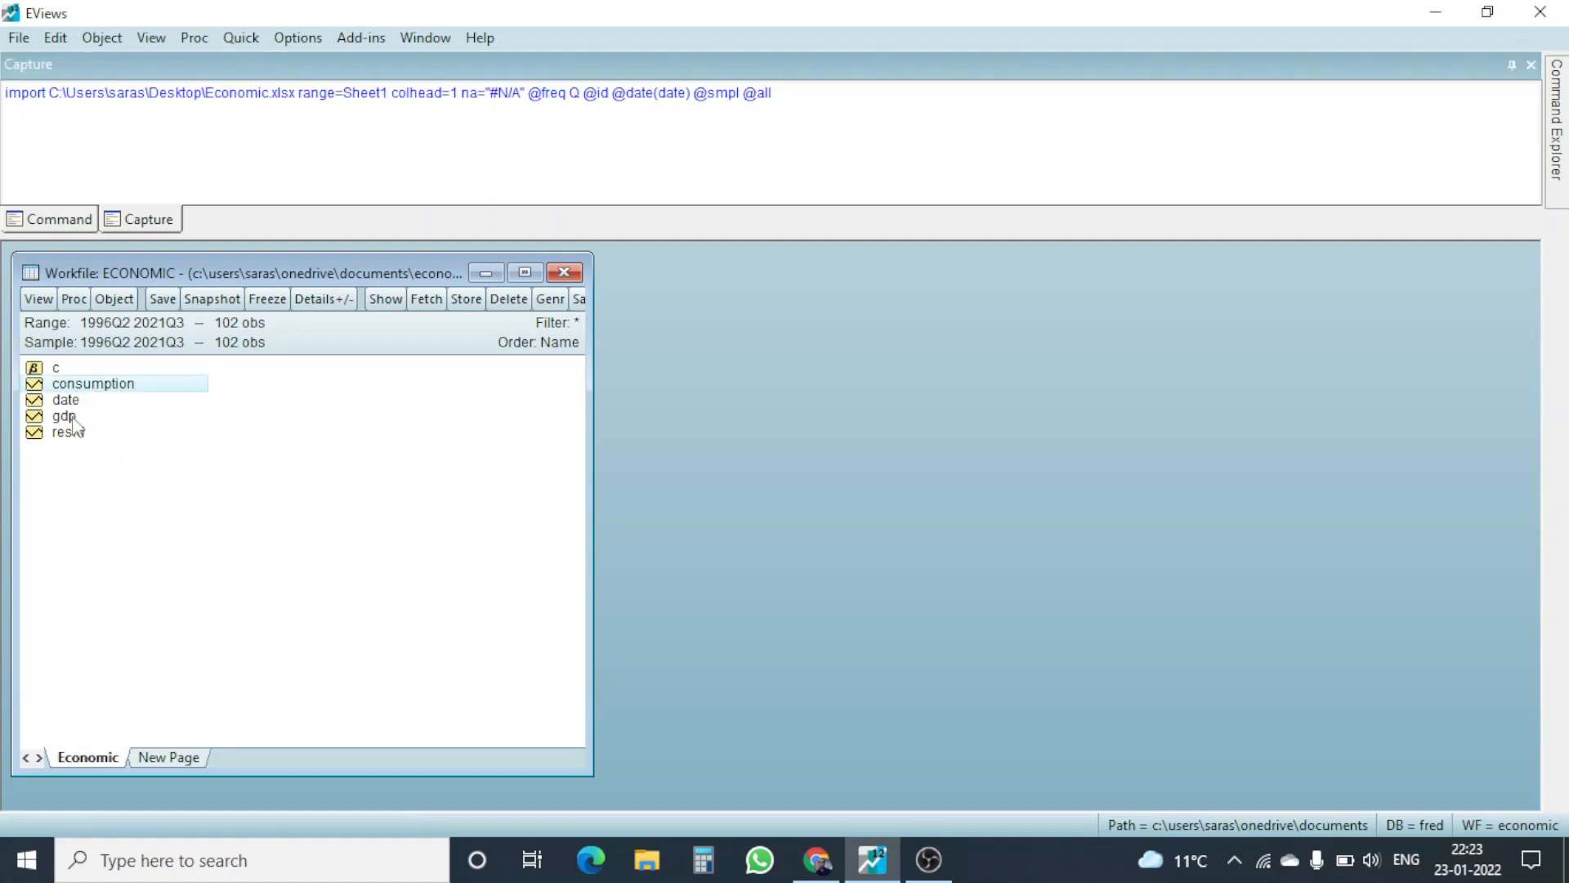
{"action": "left_click", "coordinate": [85, 417]}
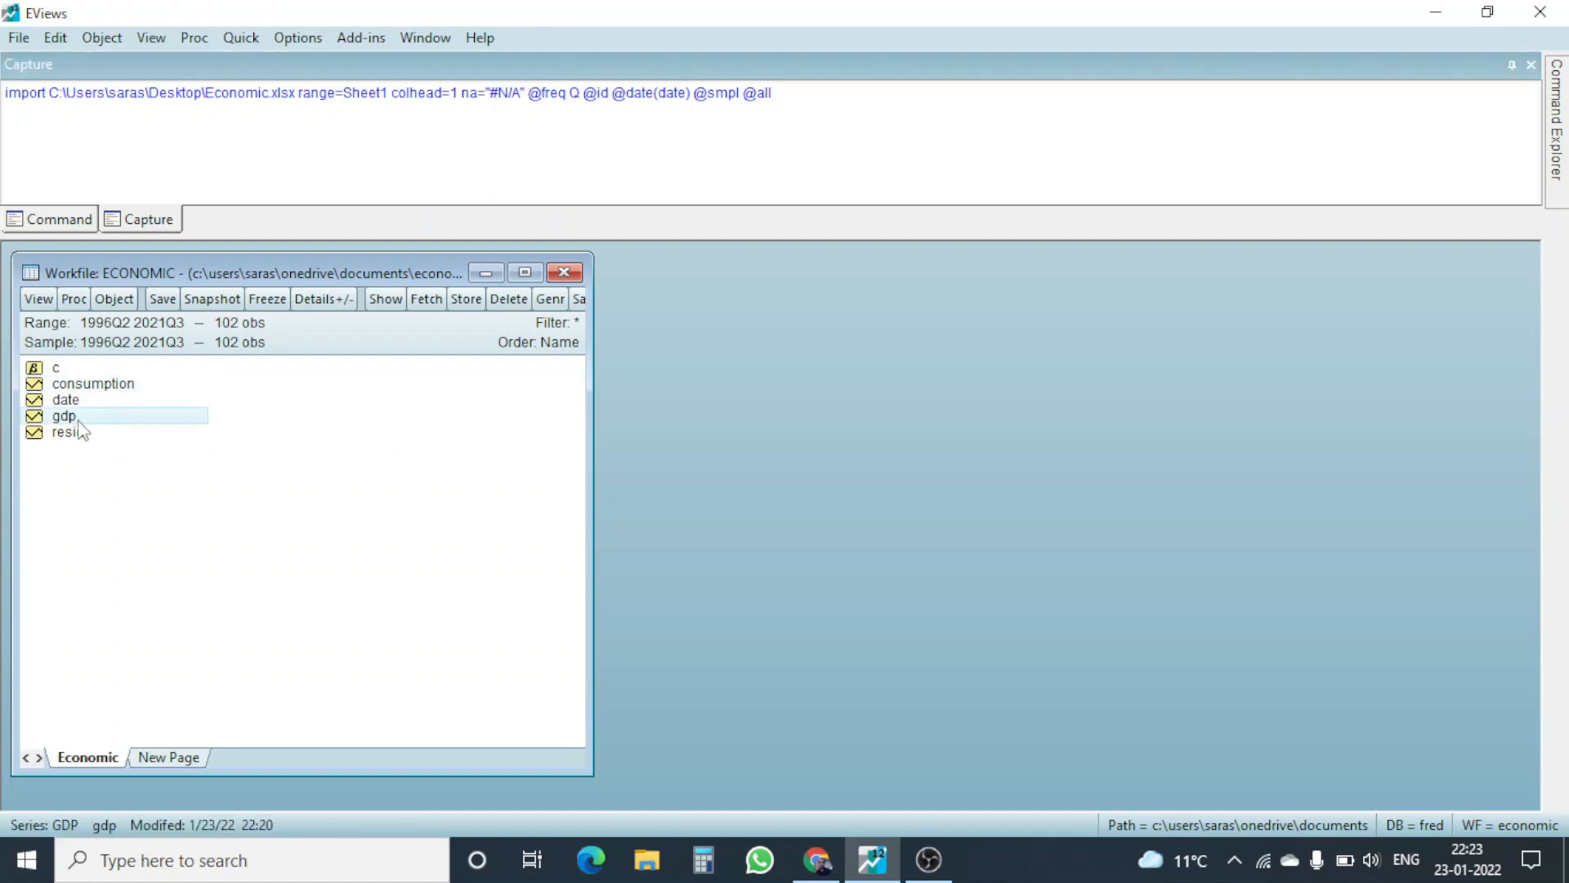
{"action": "left_click", "coordinate": [99, 385]}
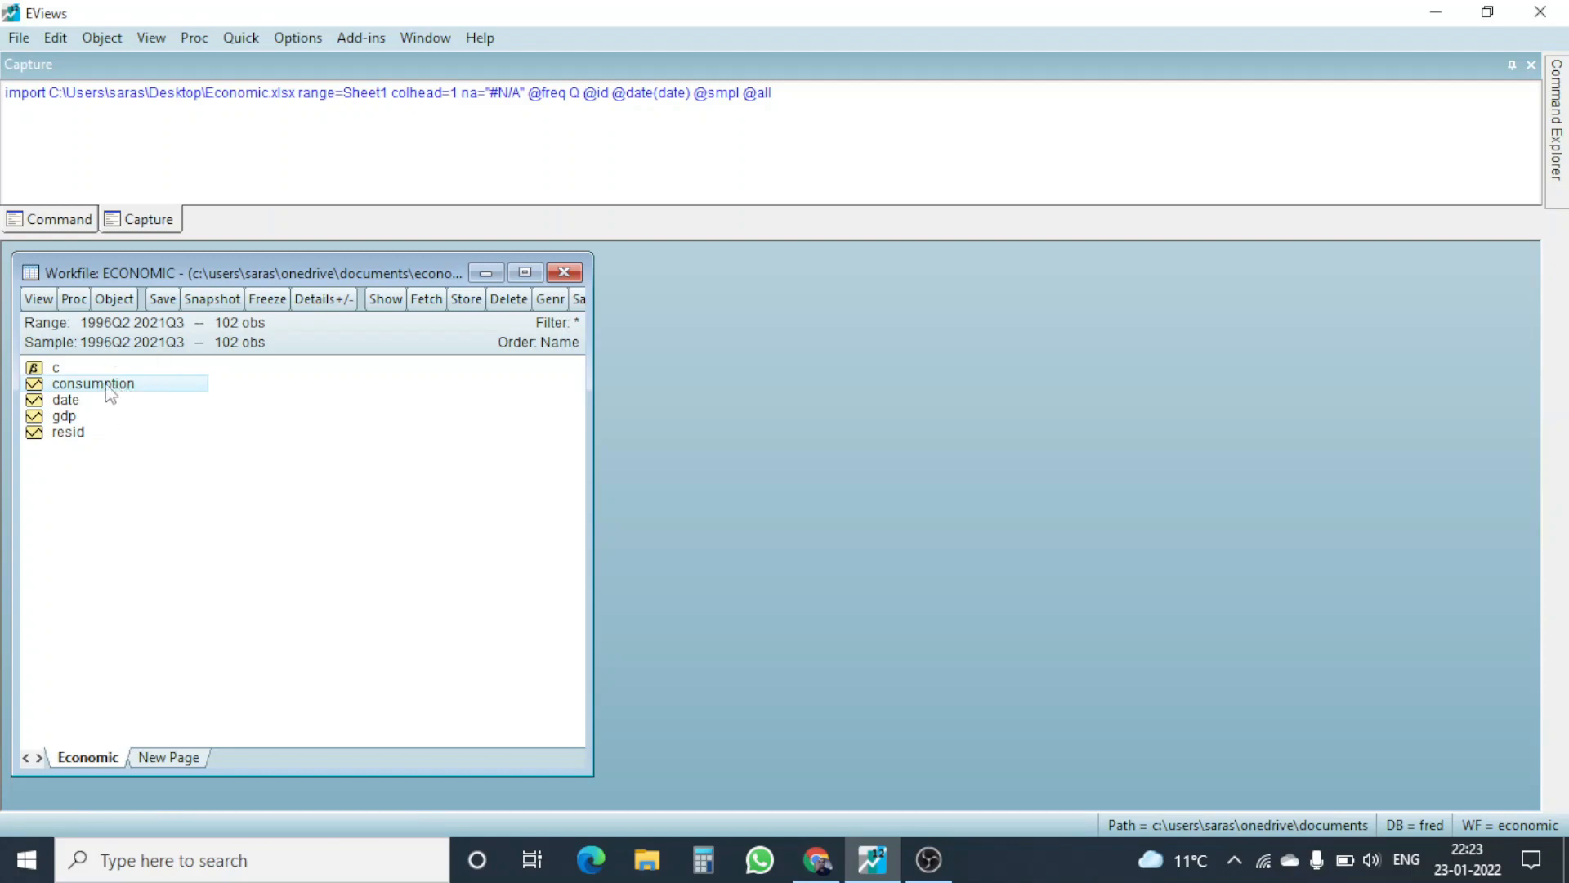
{"action": "left_click", "coordinate": [68, 417], "text": "ctrl"}
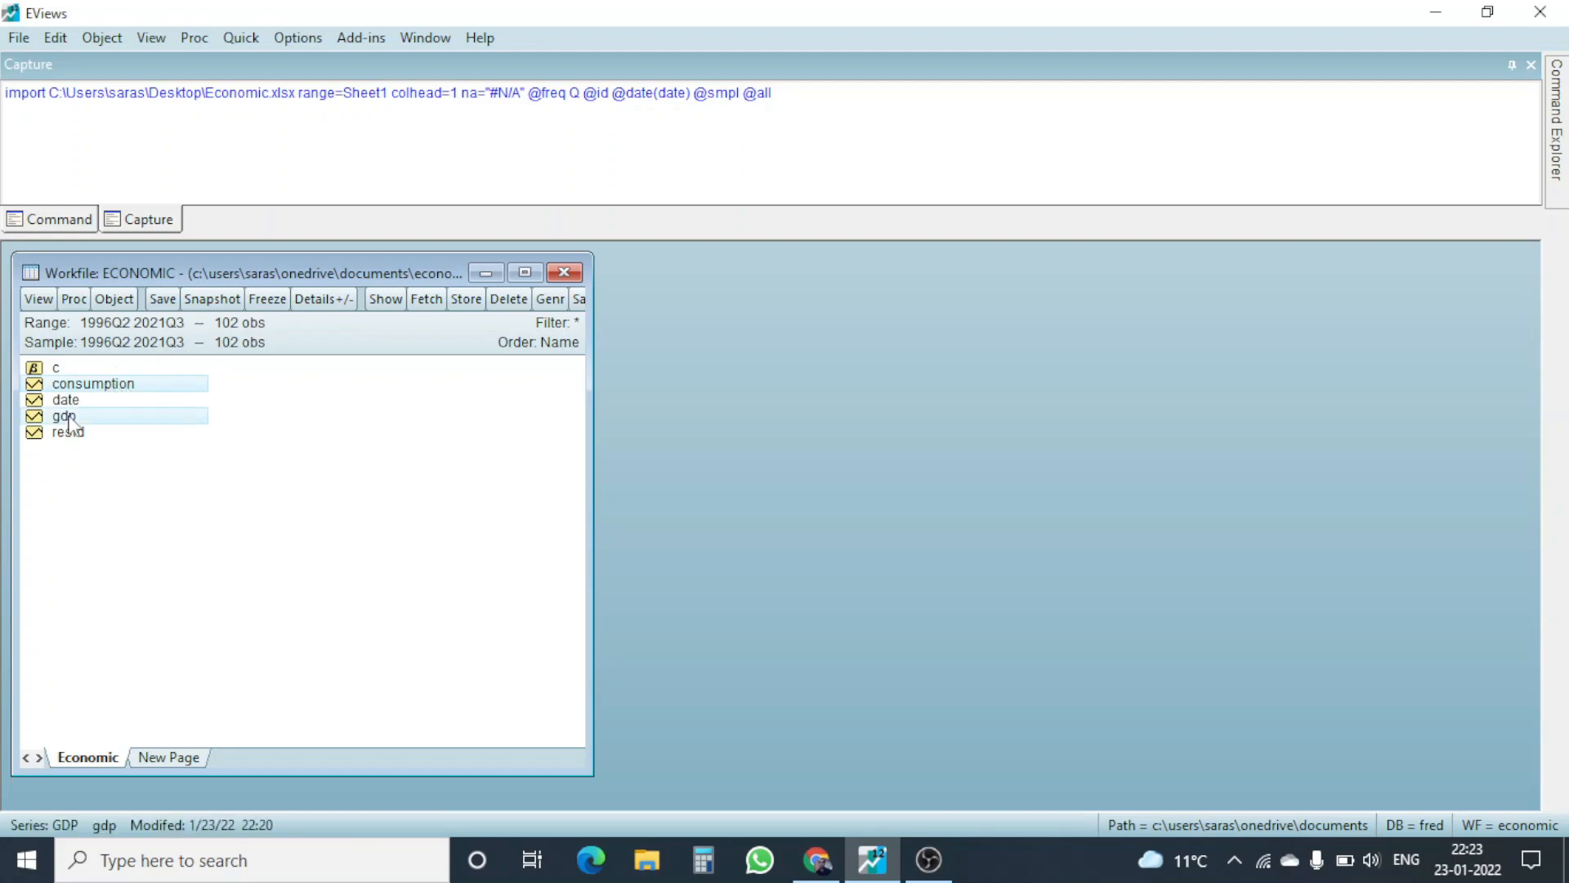
{"action": "right_click", "coordinate": [70, 422]}
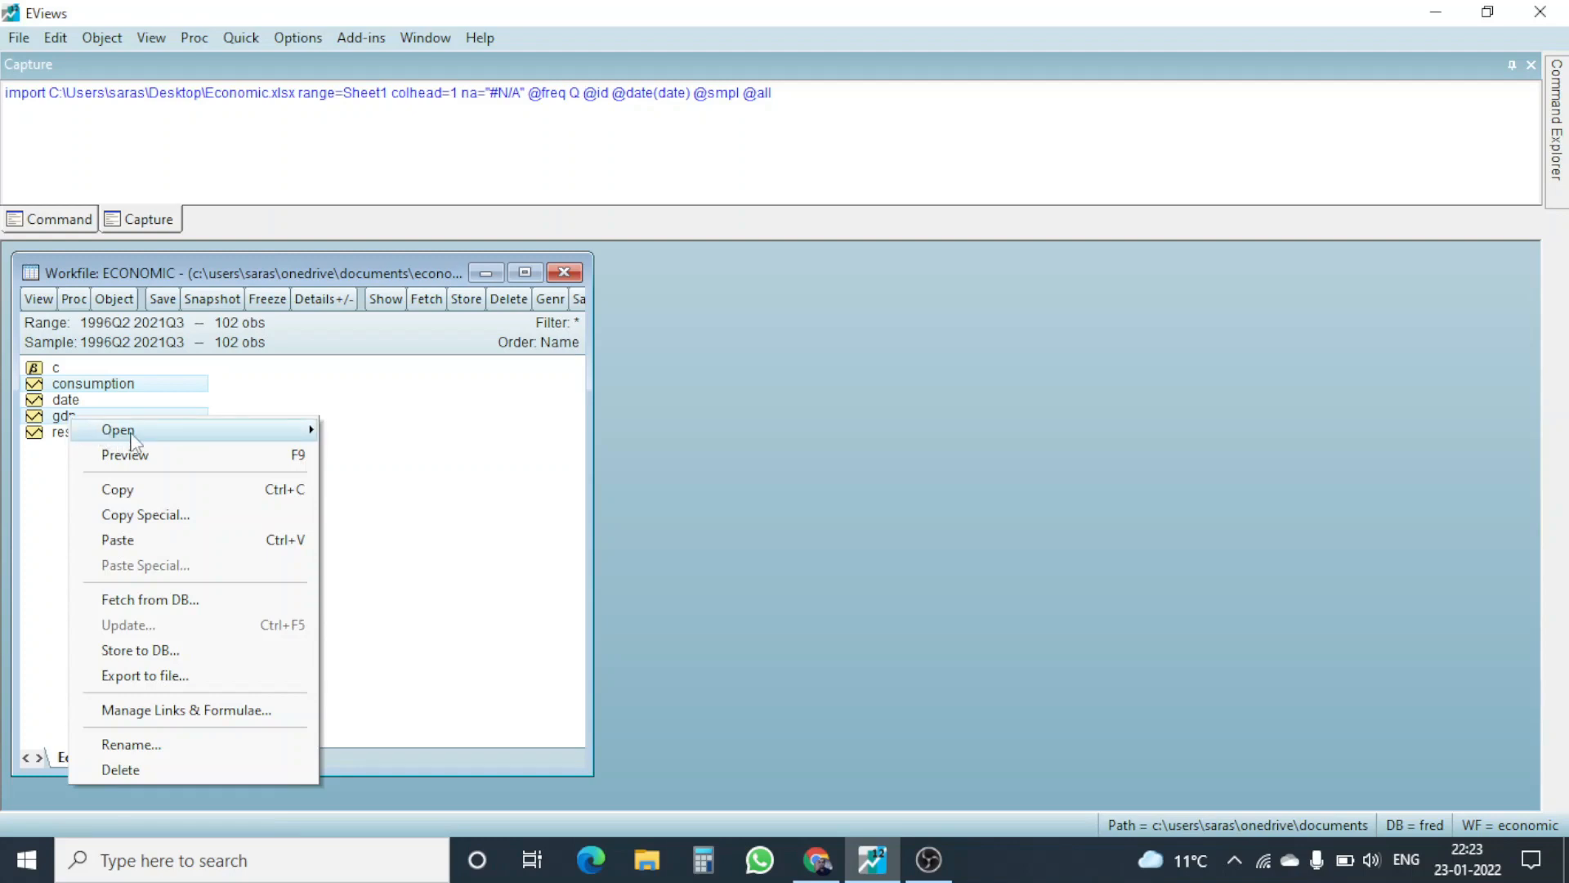
{"action": "mouse_move", "coordinate": [135, 433]}
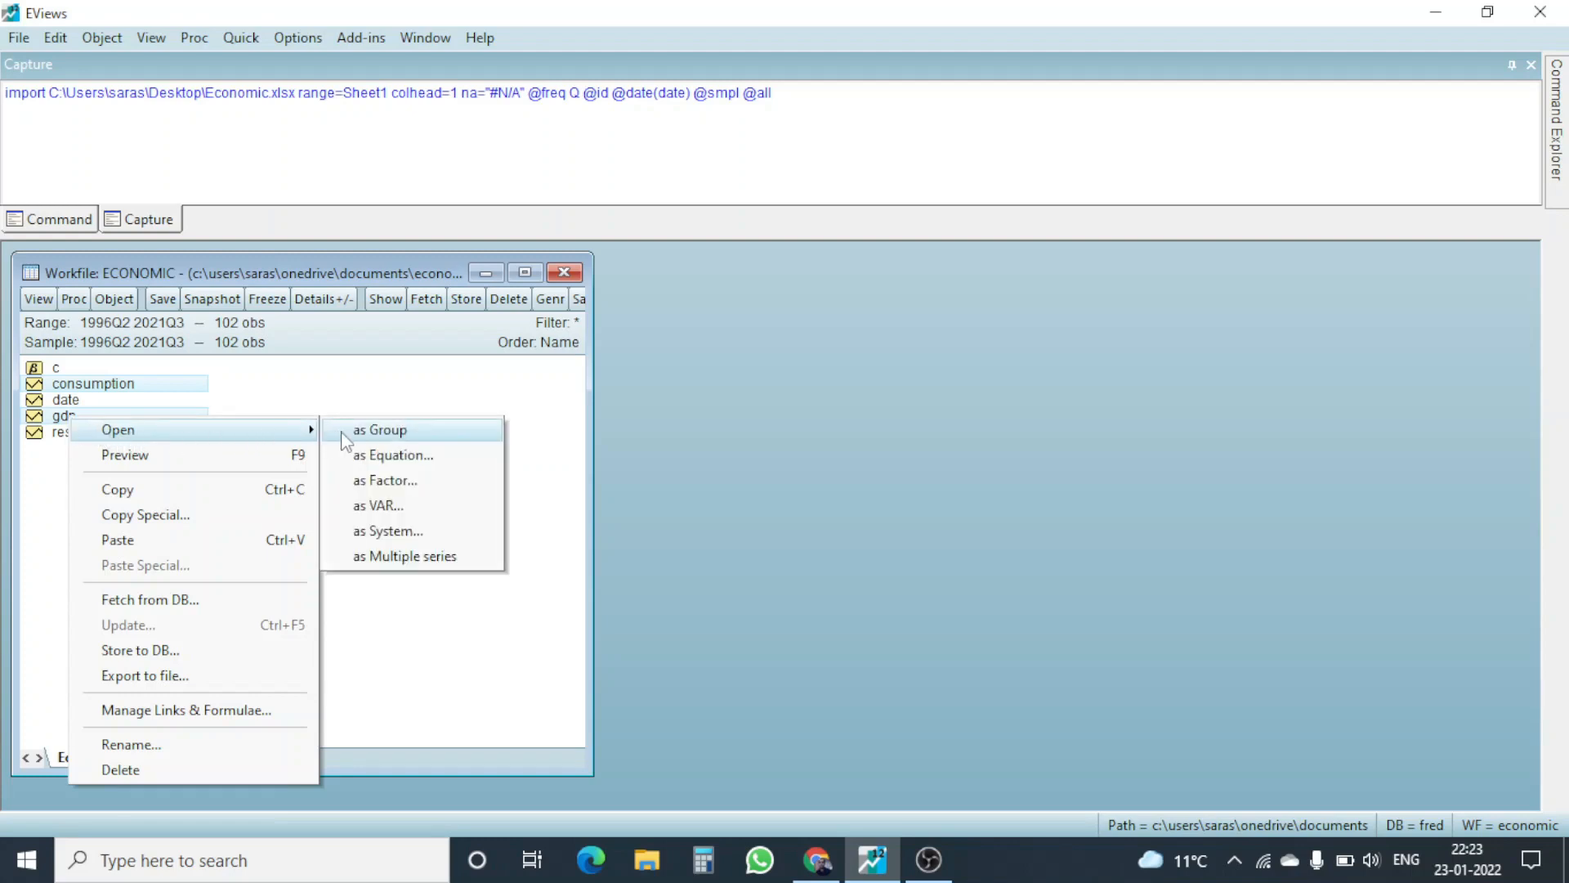
{"action": "left_click", "coordinate": [343, 400]}
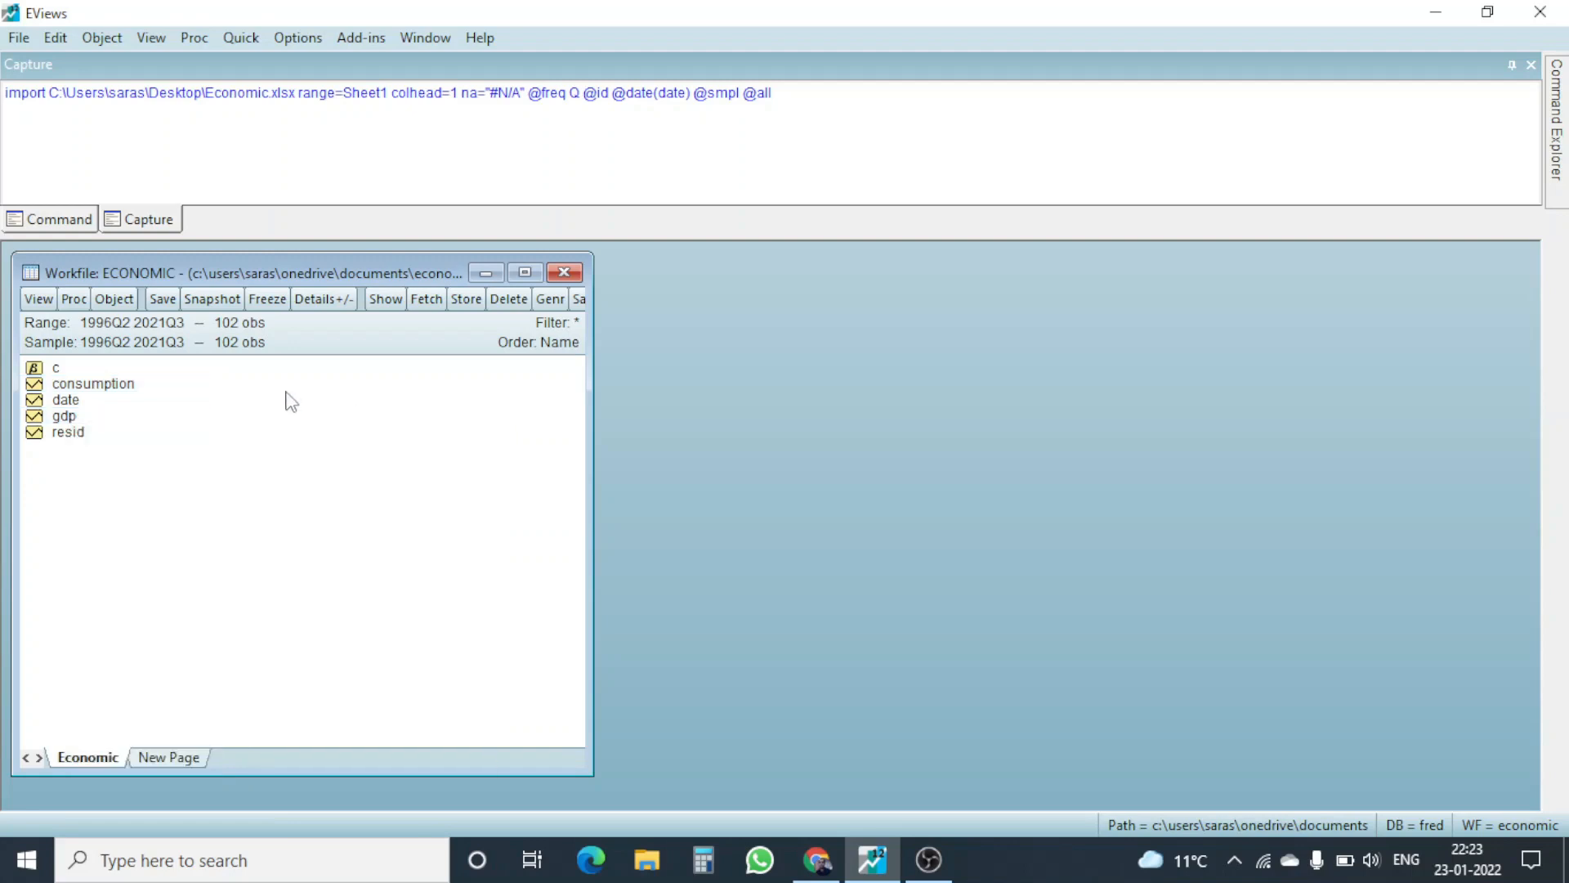
- Open the consumption and gdp series together as a group beside the workfile window and view the observations through the last quarter
{"action": "left_click", "coordinate": [115, 387]}
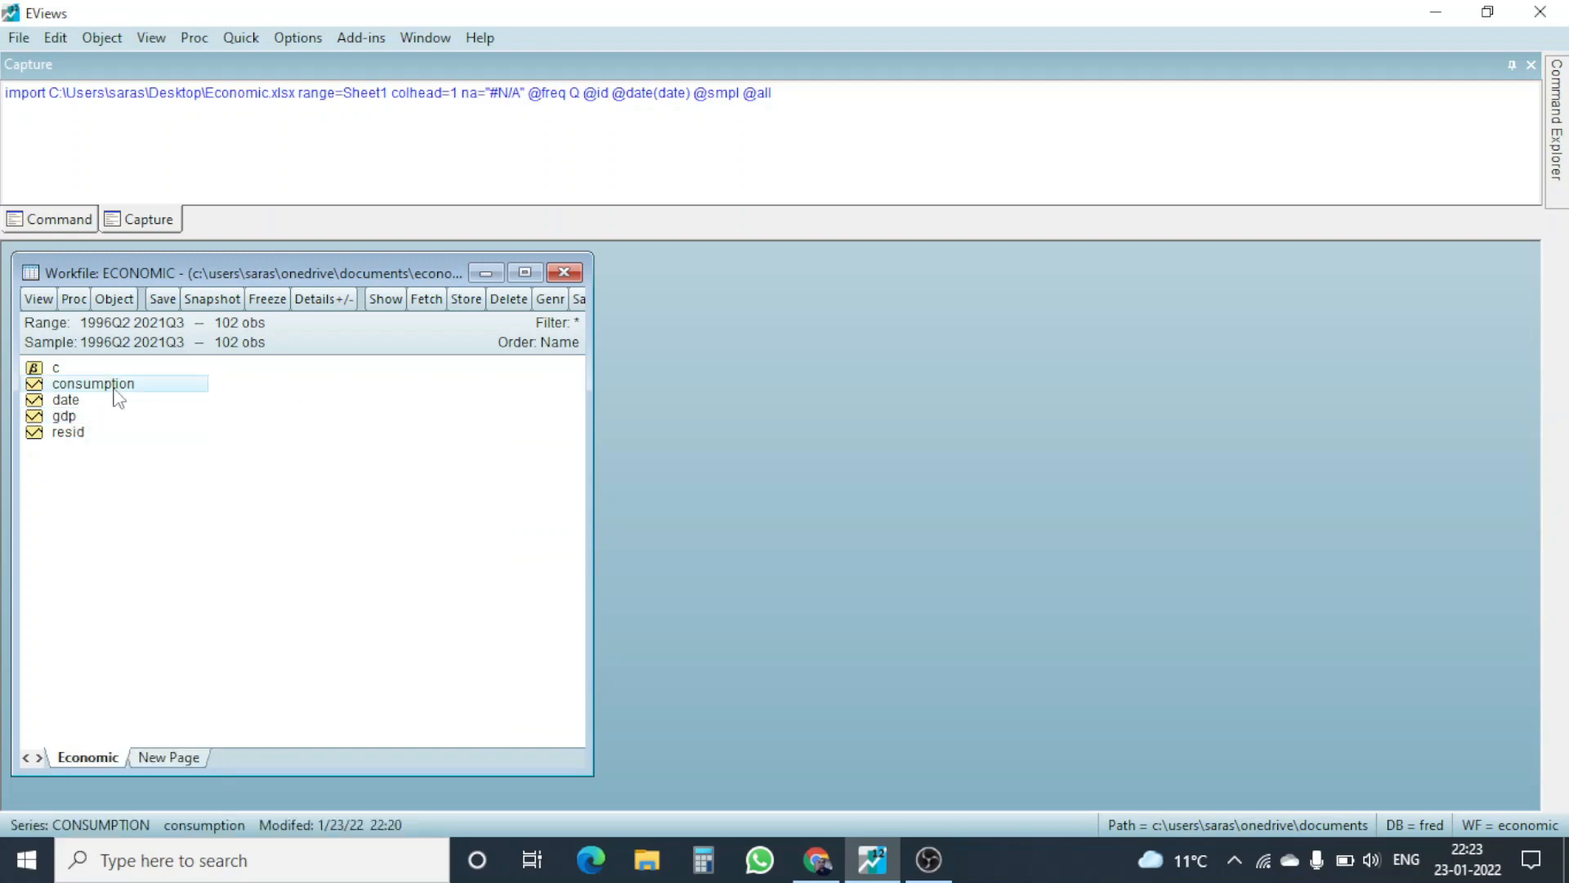
{"action": "left_click", "coordinate": [66, 416], "text": "ctrl"}
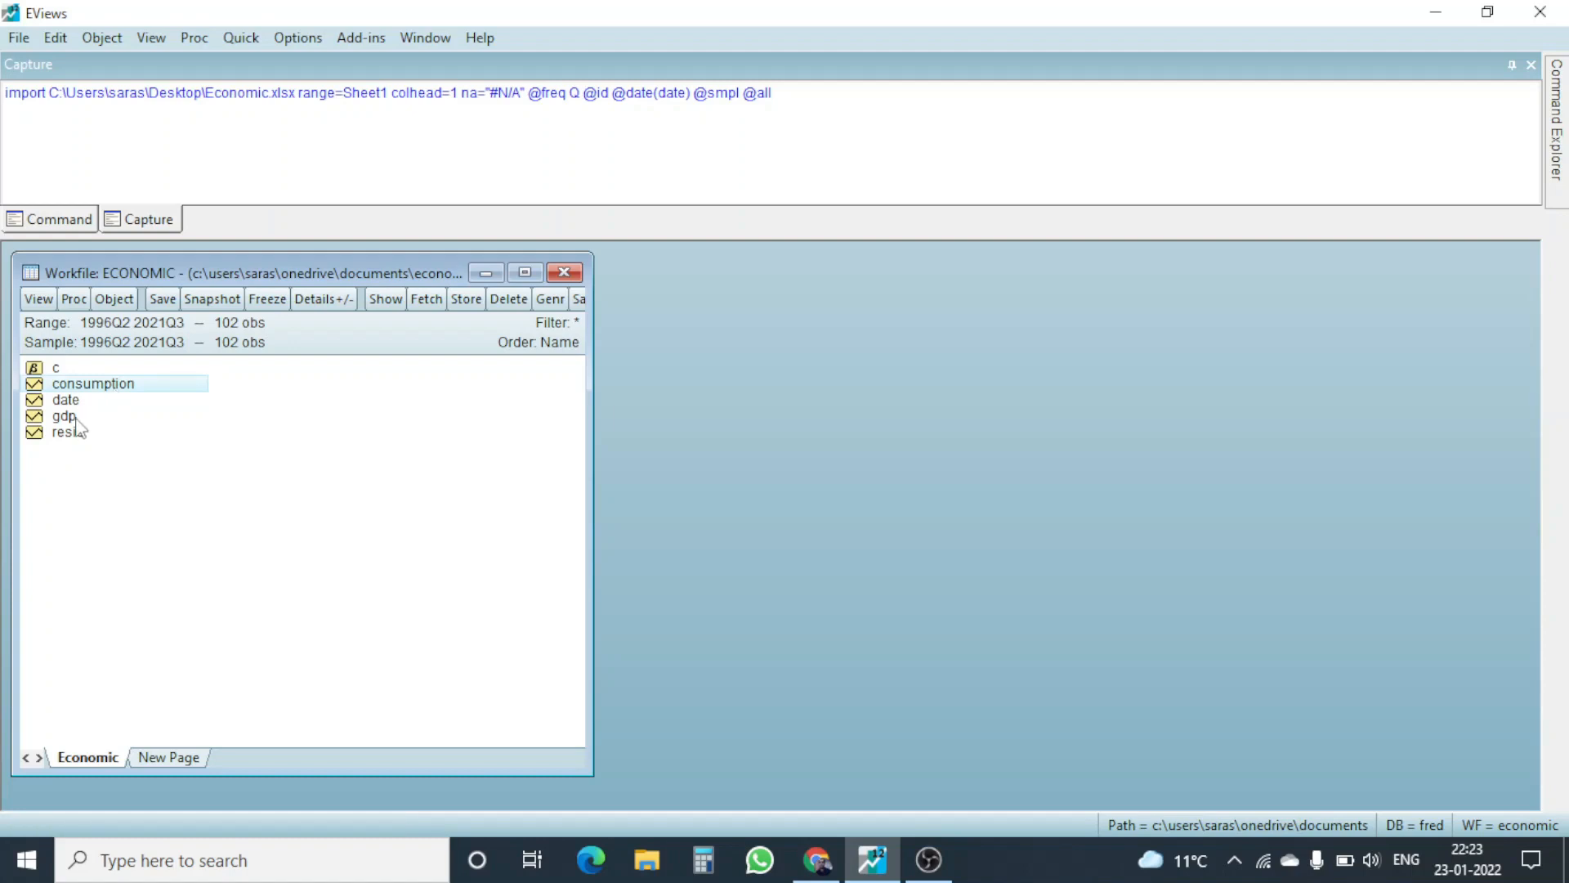
{"action": "left_click", "coordinate": [76, 419], "text": "ctrl"}
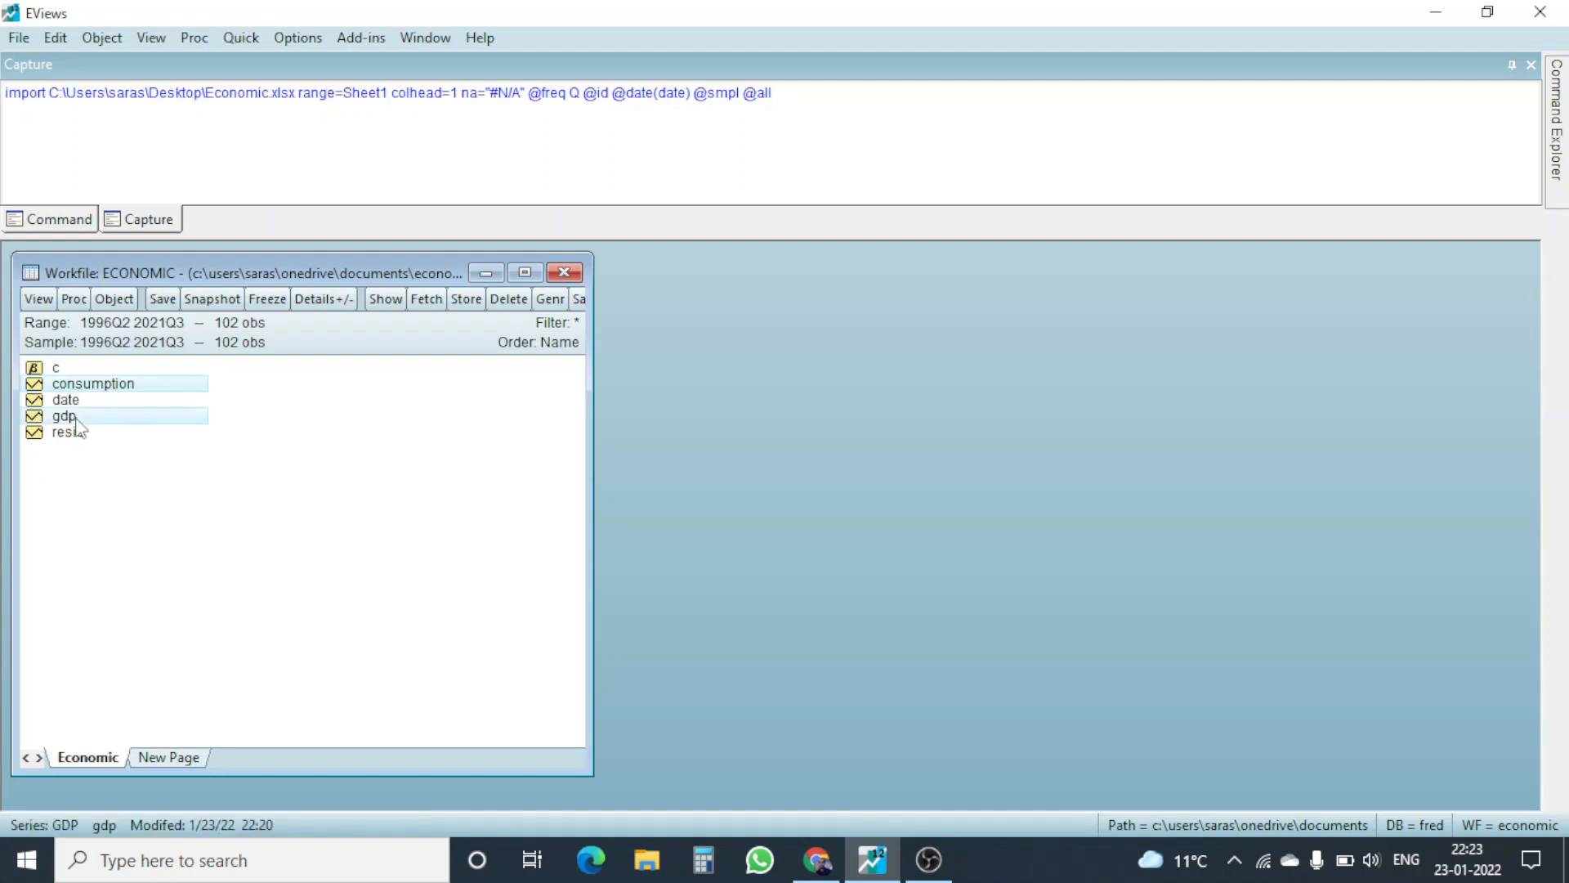
{"action": "right_click", "coordinate": [75, 417]}
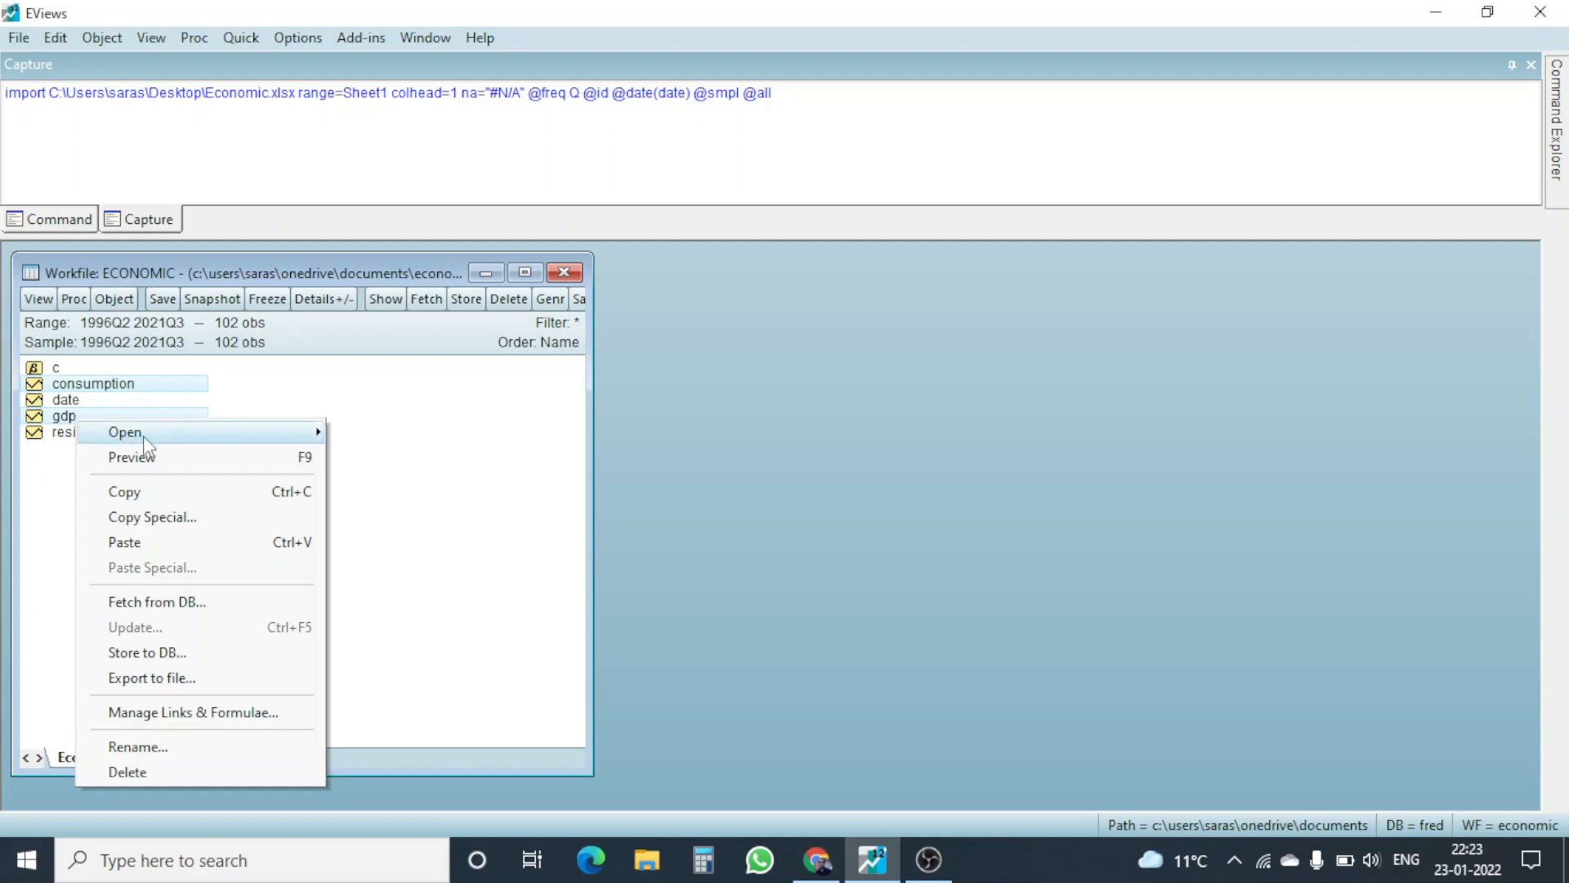
{"action": "mouse_move", "coordinate": [143, 435]}
{"action": "left_click", "coordinate": [345, 441]}
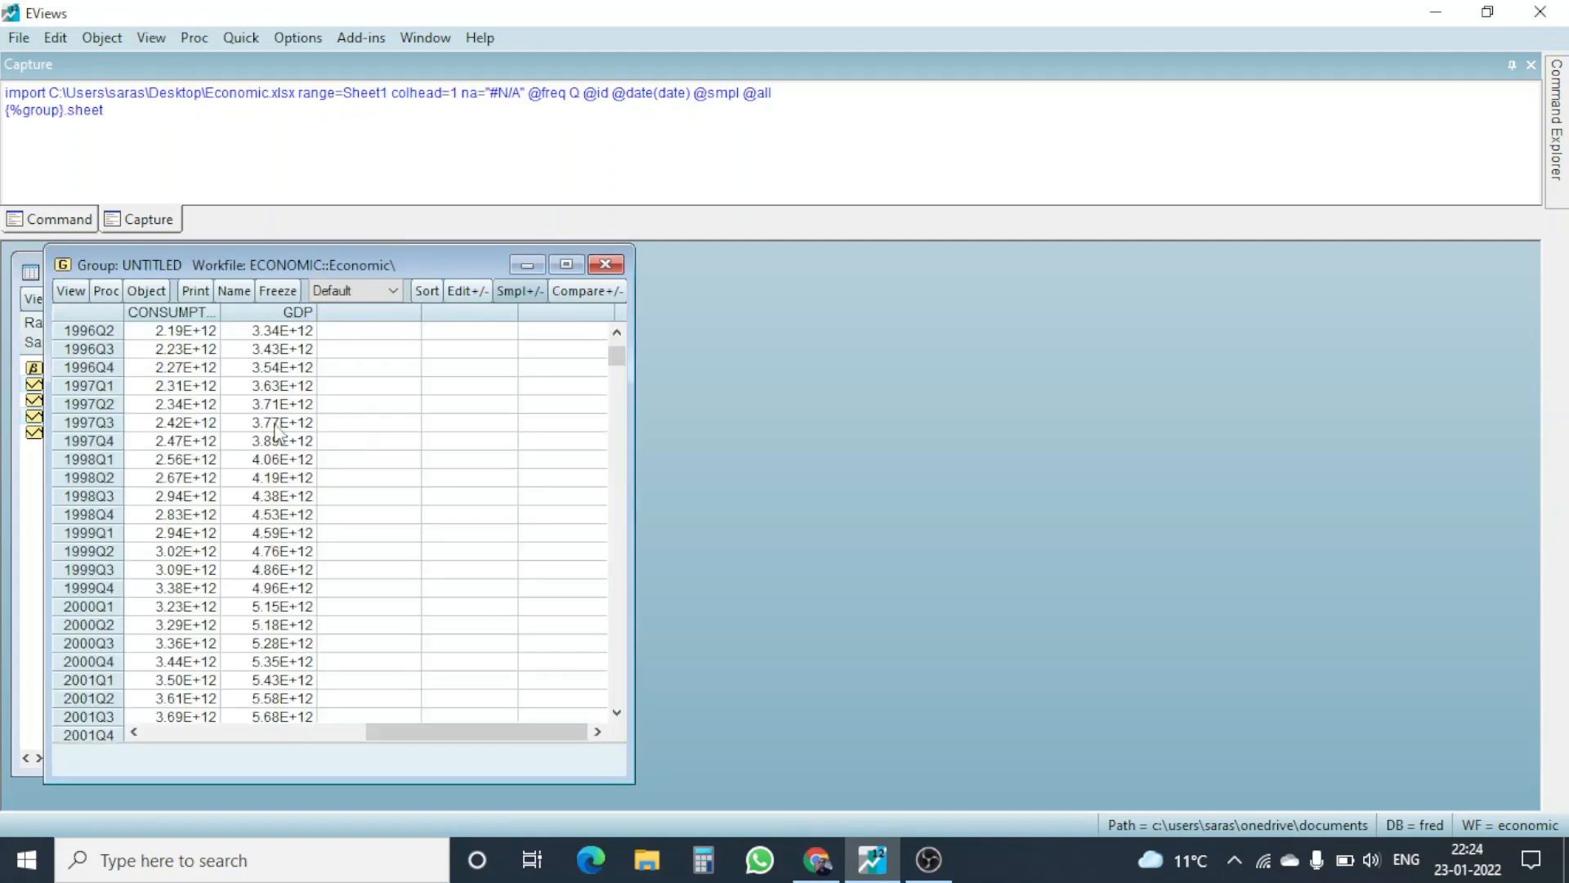
{"action": "left_click_drag", "start_coordinate": [328, 264], "coordinate": [959, 265]}
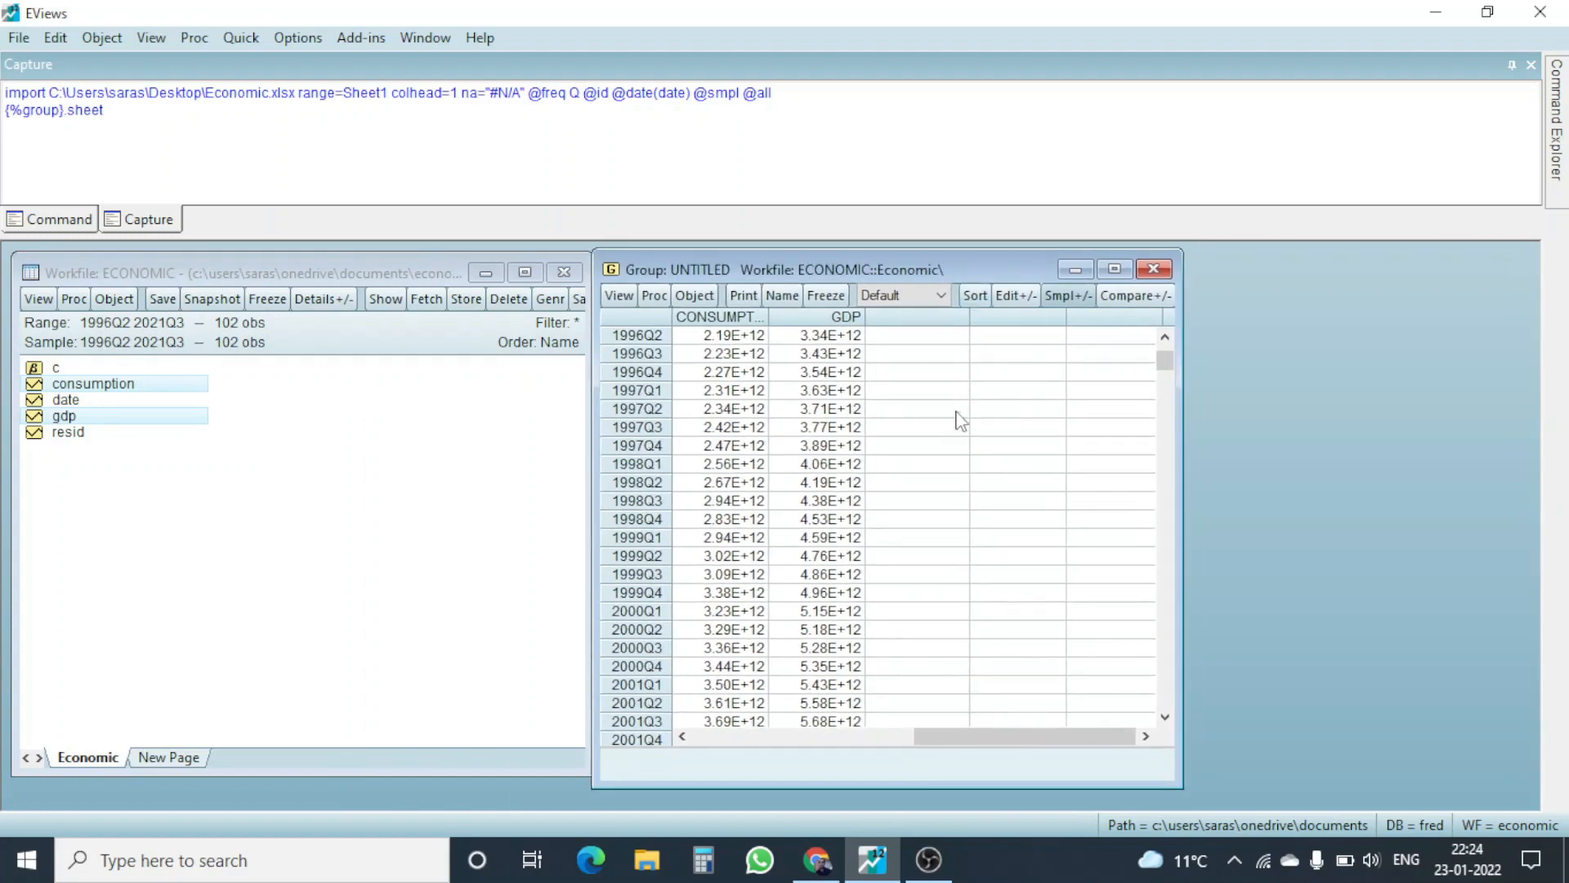
{"action": "left_click_drag", "start_coordinate": [1171, 358], "coordinate": [1200, 699]}
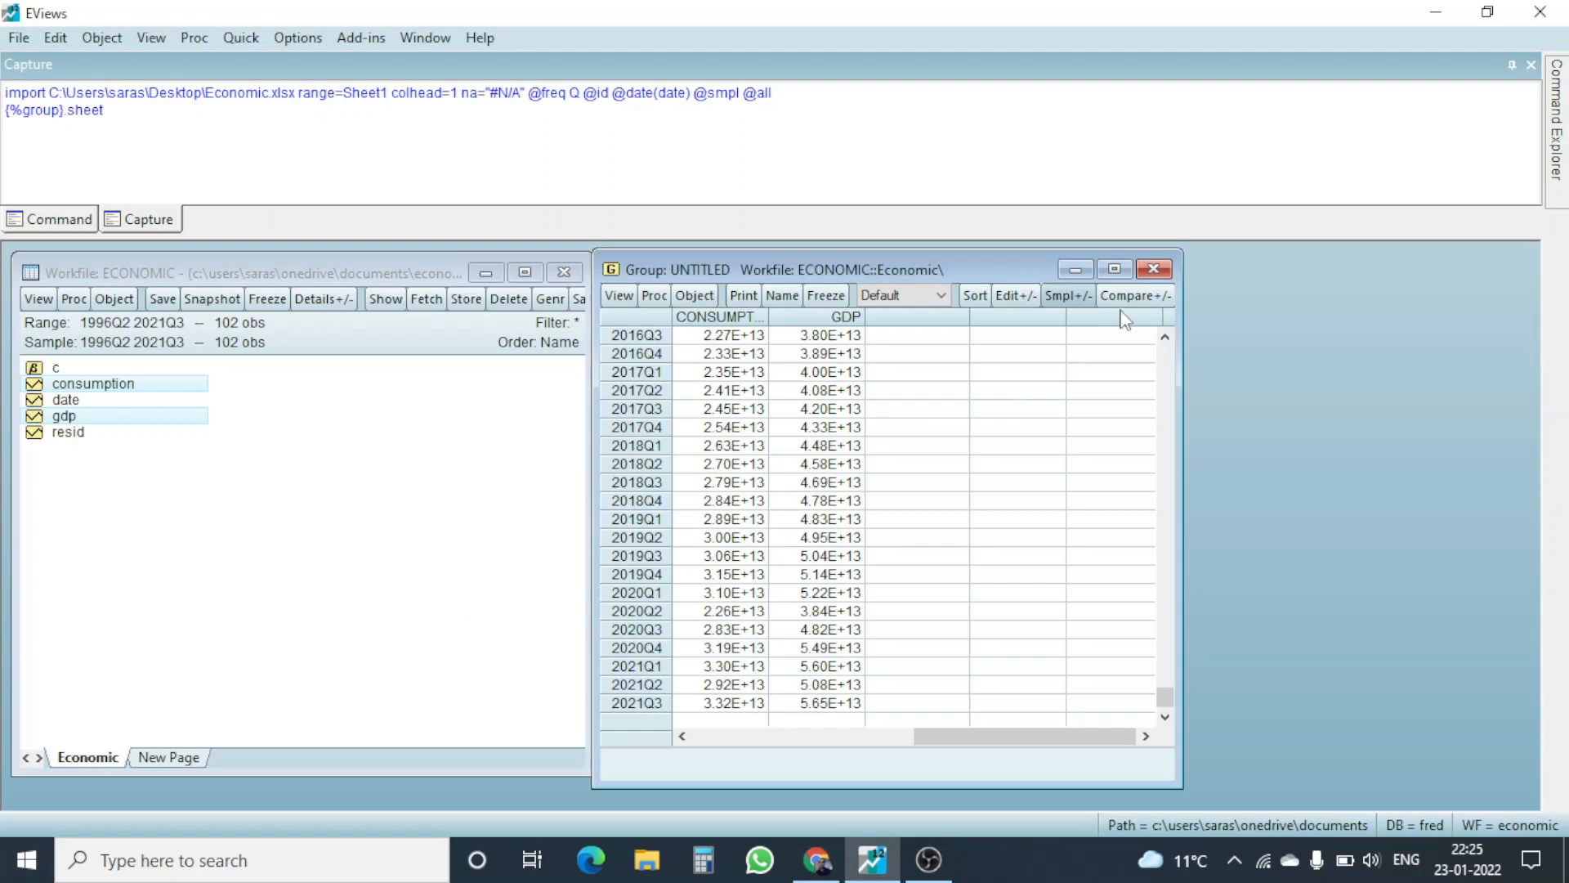
- Close and delete the untitled group, and close the Economic workfile without saving it
{"action": "left_click", "coordinate": [1153, 269]}
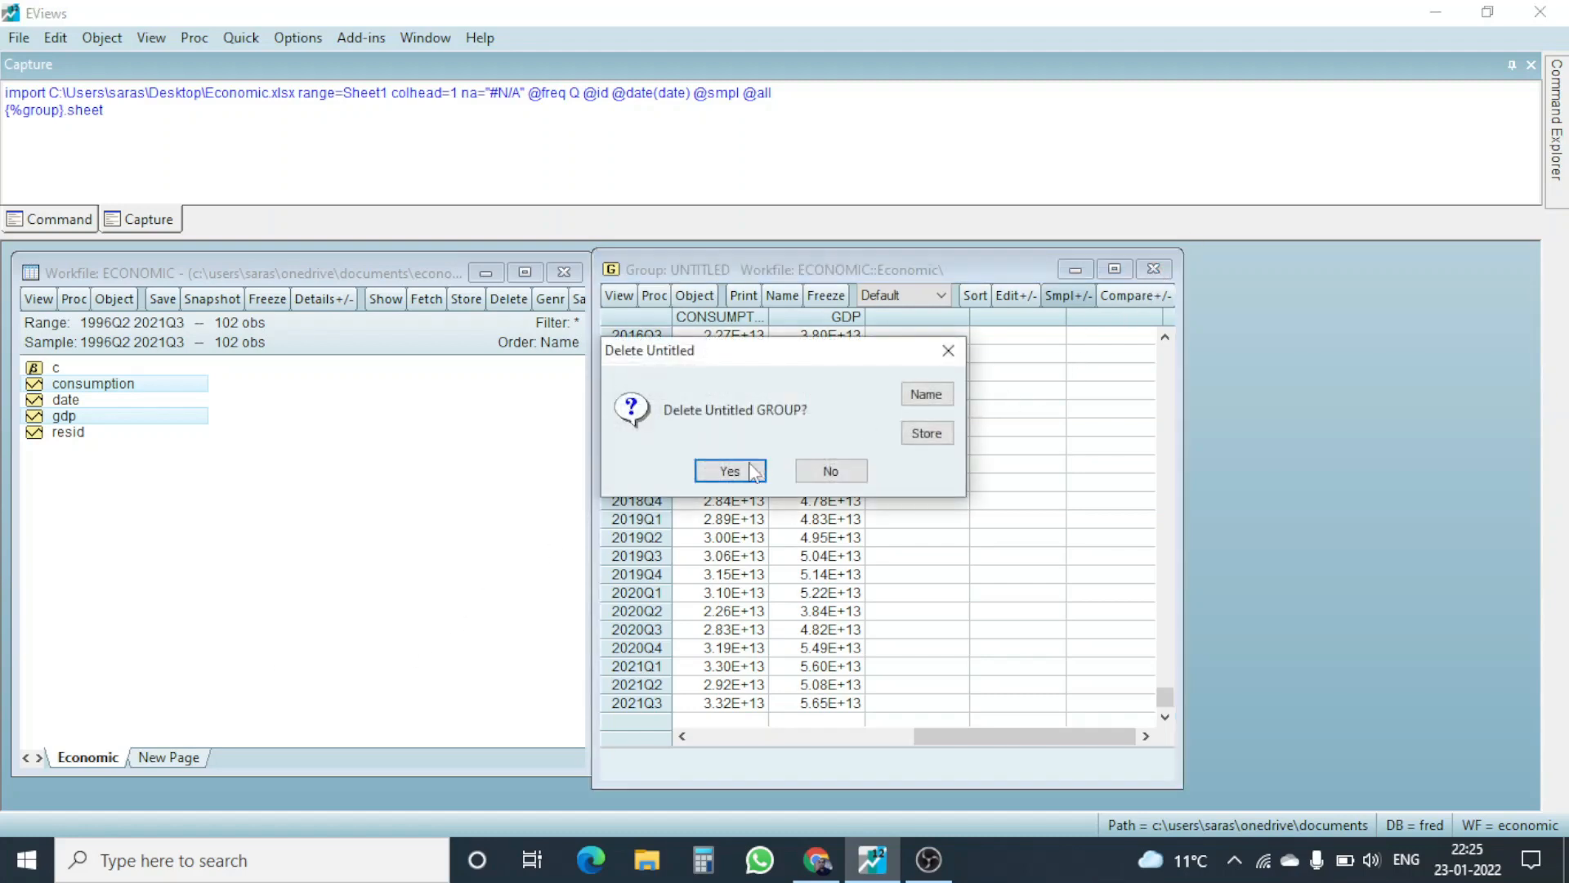
{"action": "left_click", "coordinate": [745, 474]}
{"action": "left_click", "coordinate": [564, 273]}
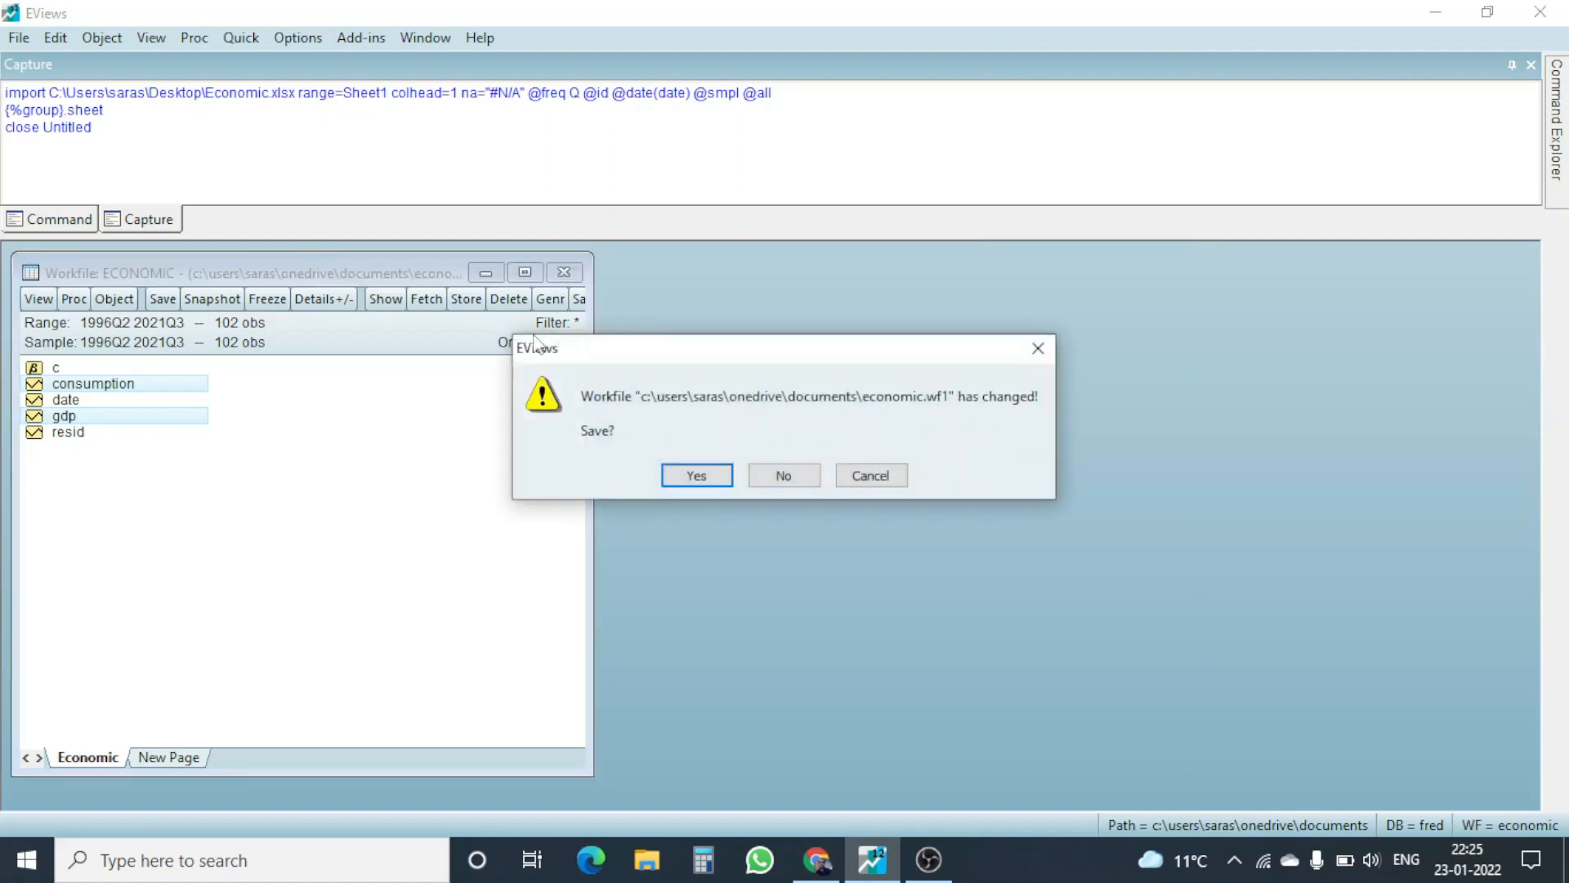
{"action": "left_click", "coordinate": [772, 477]}
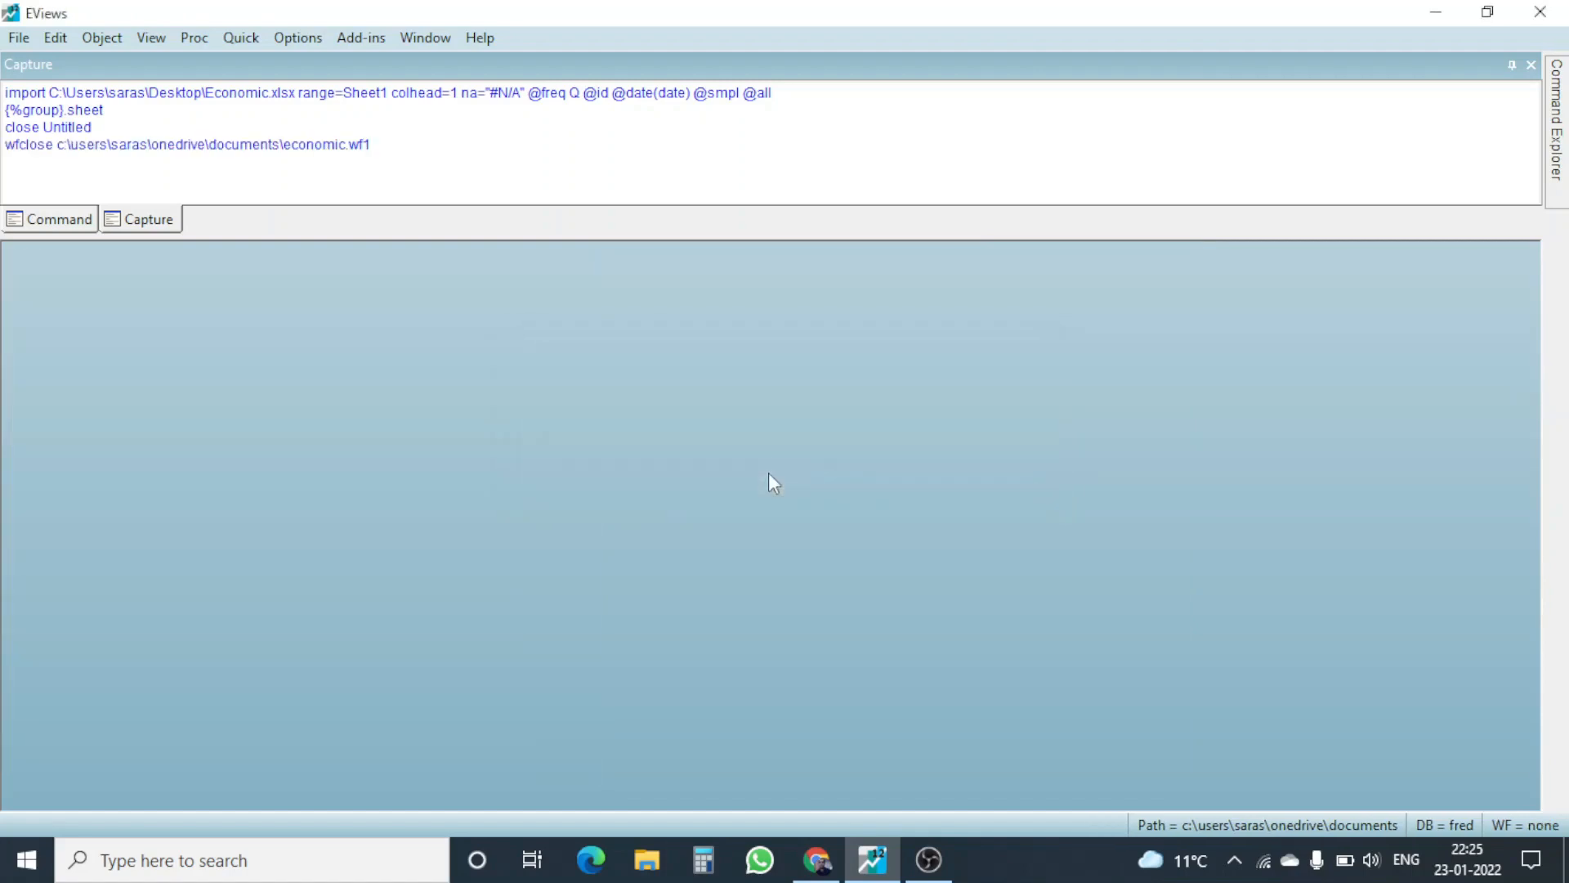
{"action": "left_click", "coordinate": [20, 38]}
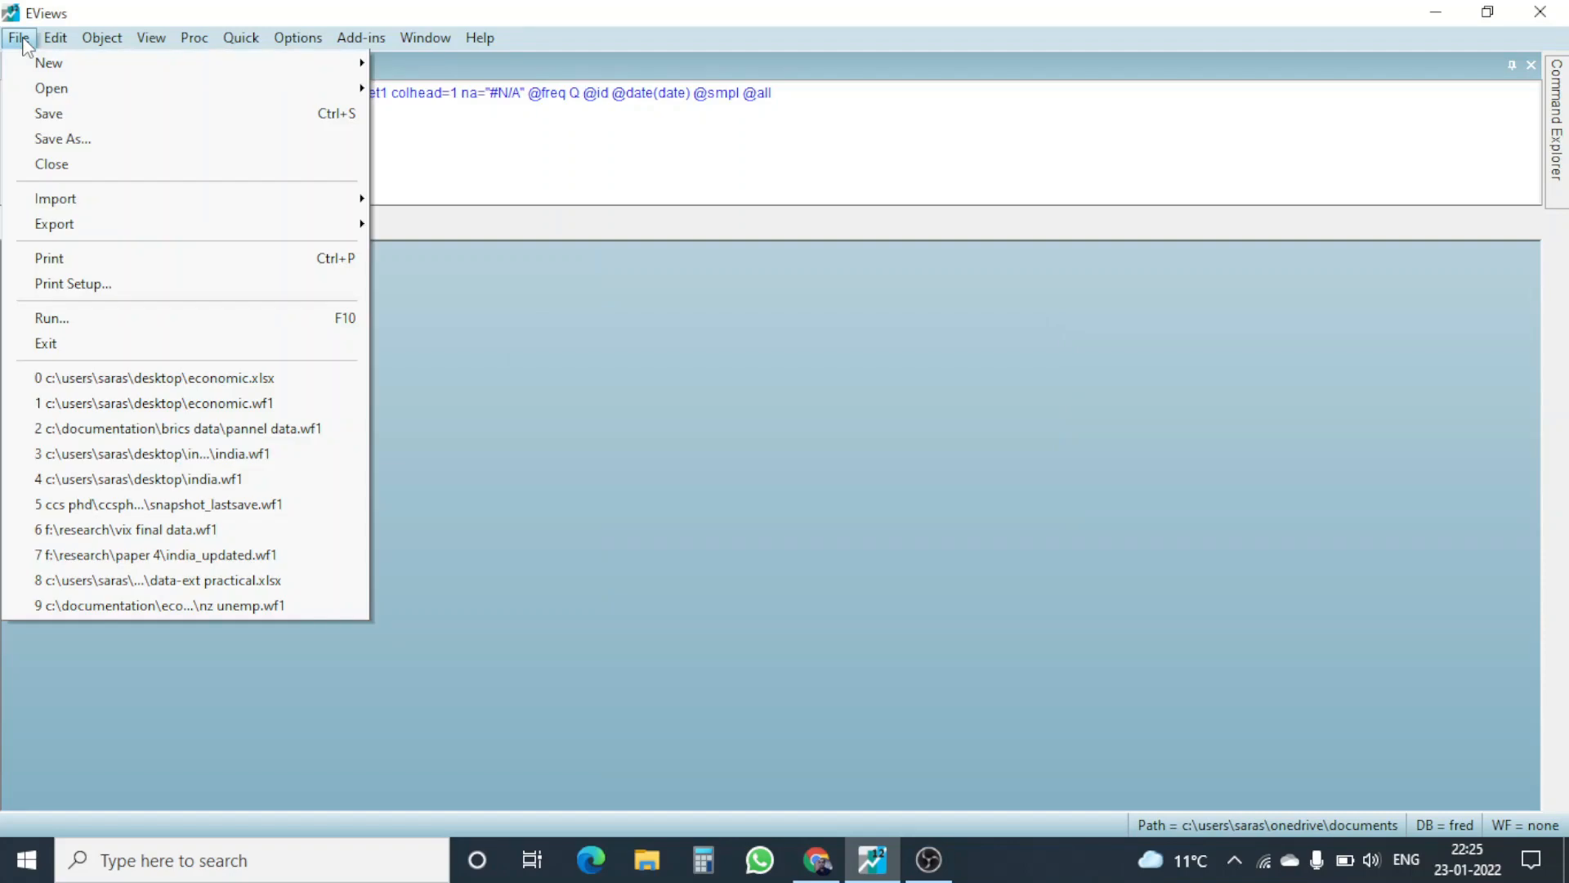
{"action": "mouse_move", "coordinate": [30, 70]}
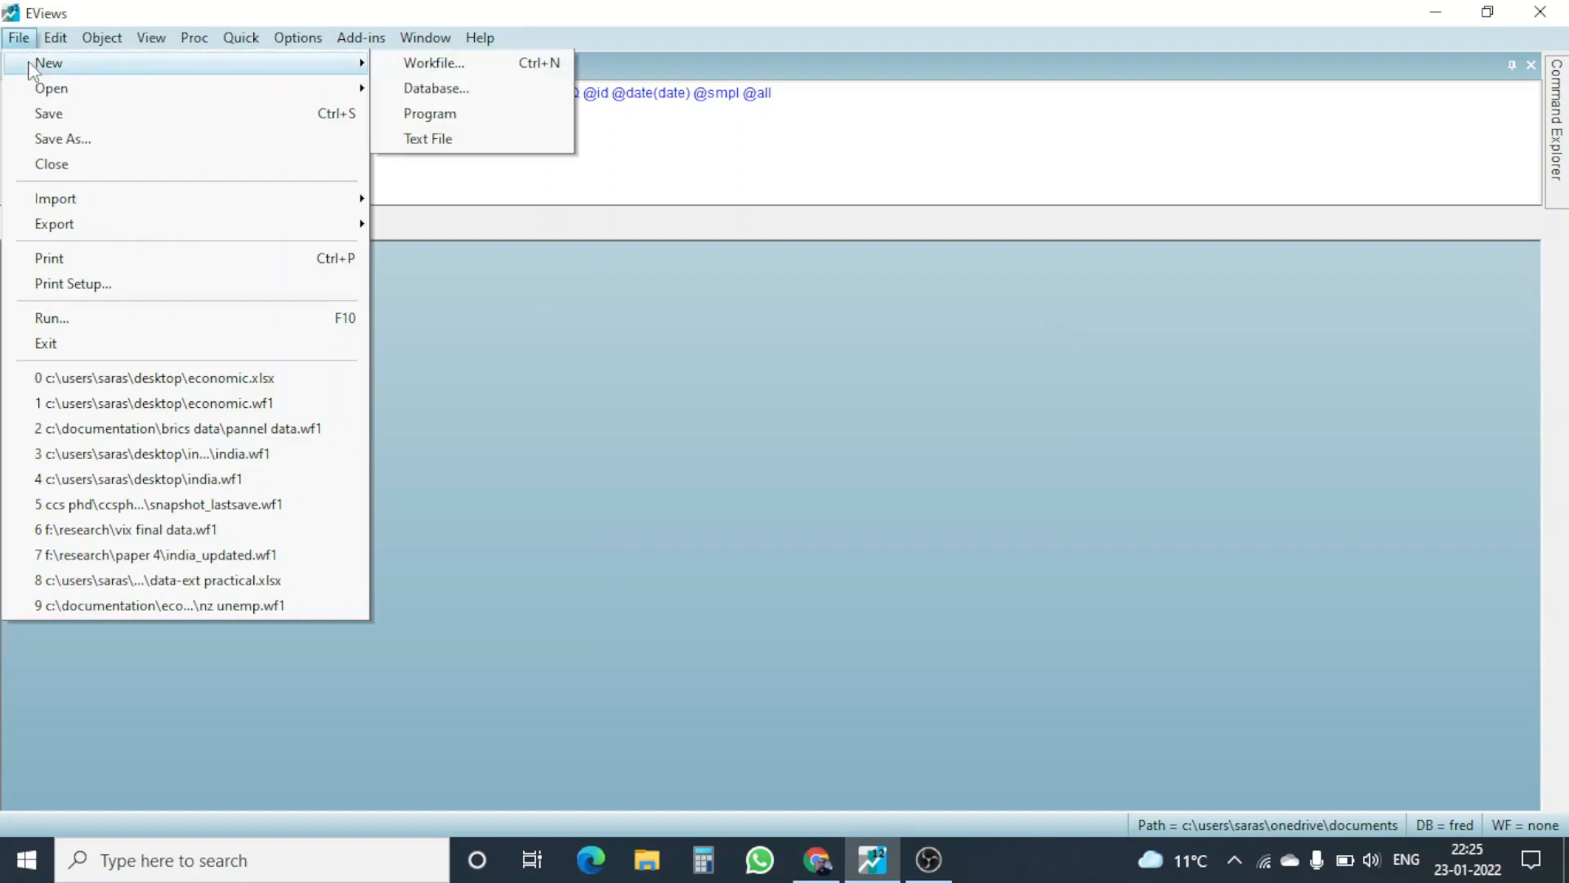
{"action": "left_click", "coordinate": [407, 72]}
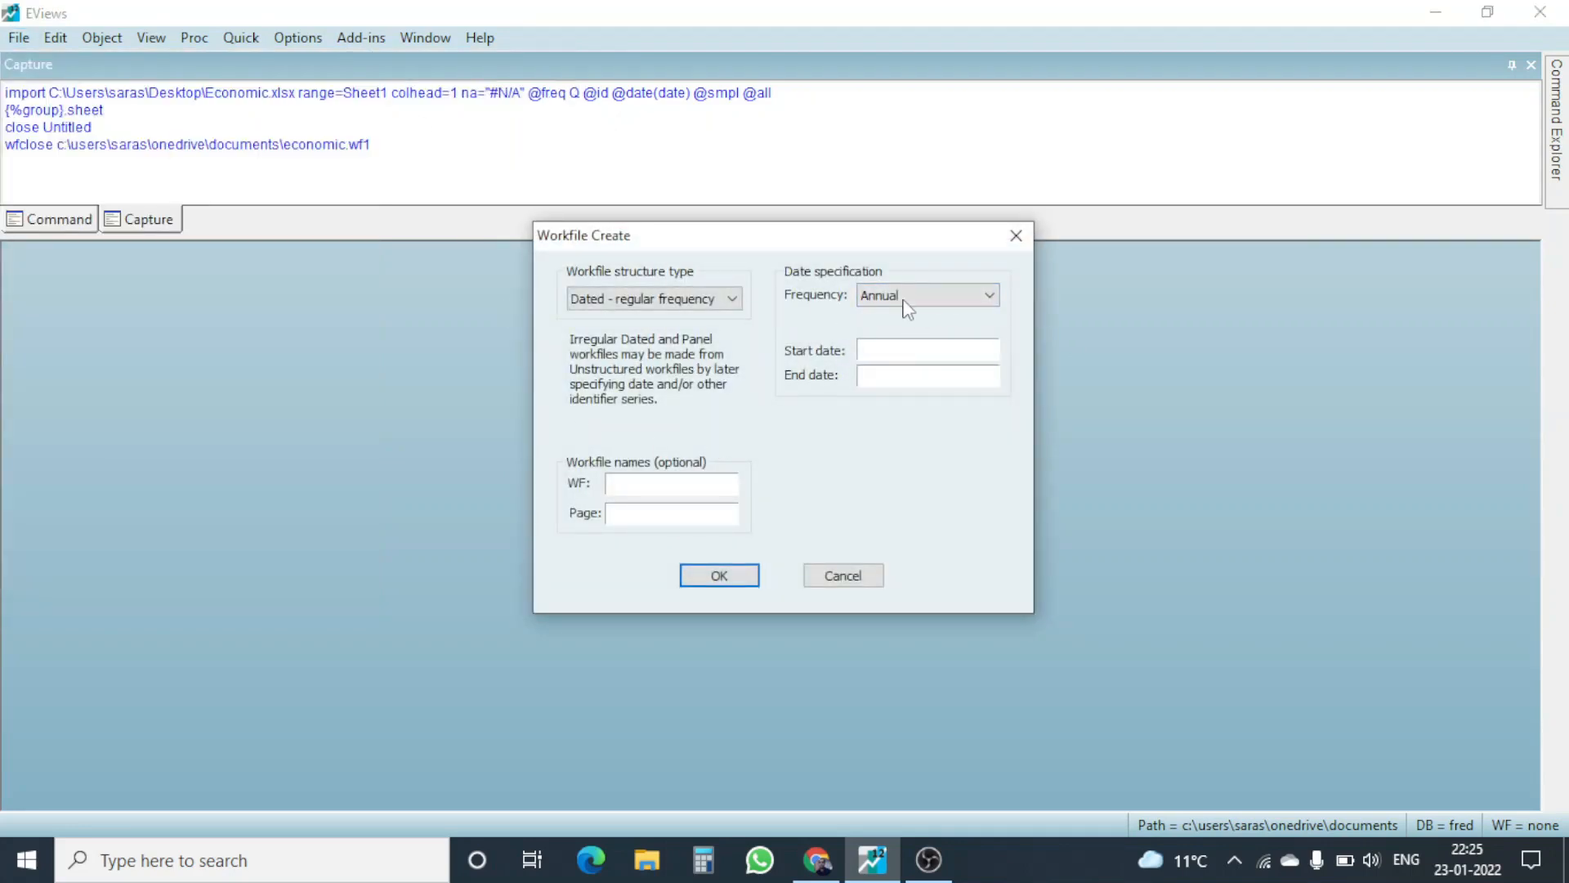
{"action": "left_click", "coordinate": [906, 296]}
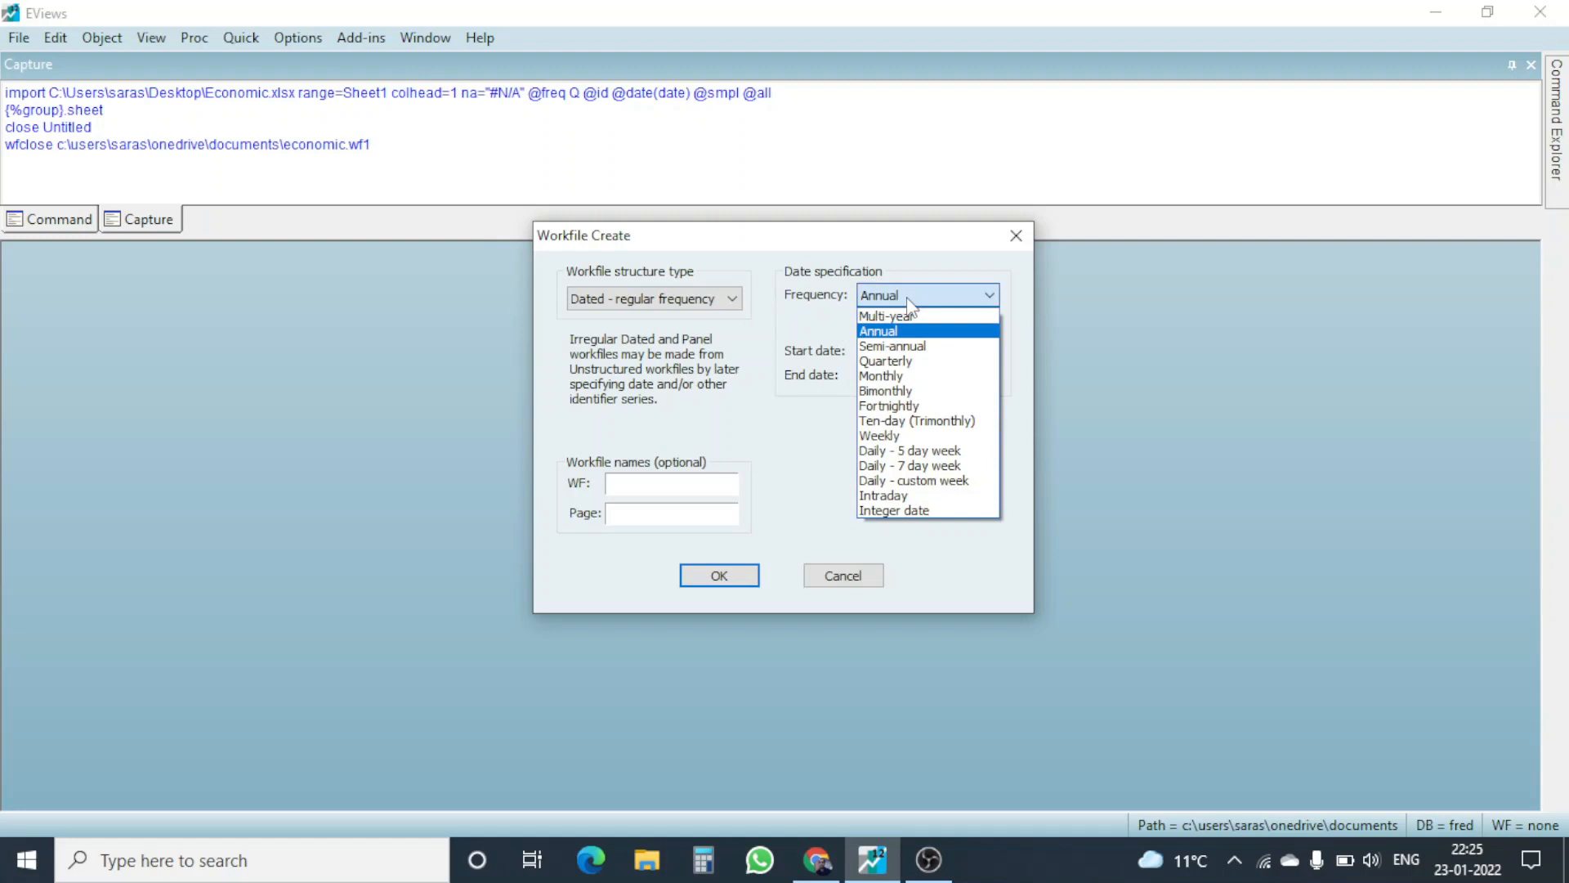
{"action": "left_click", "coordinate": [909, 365]}
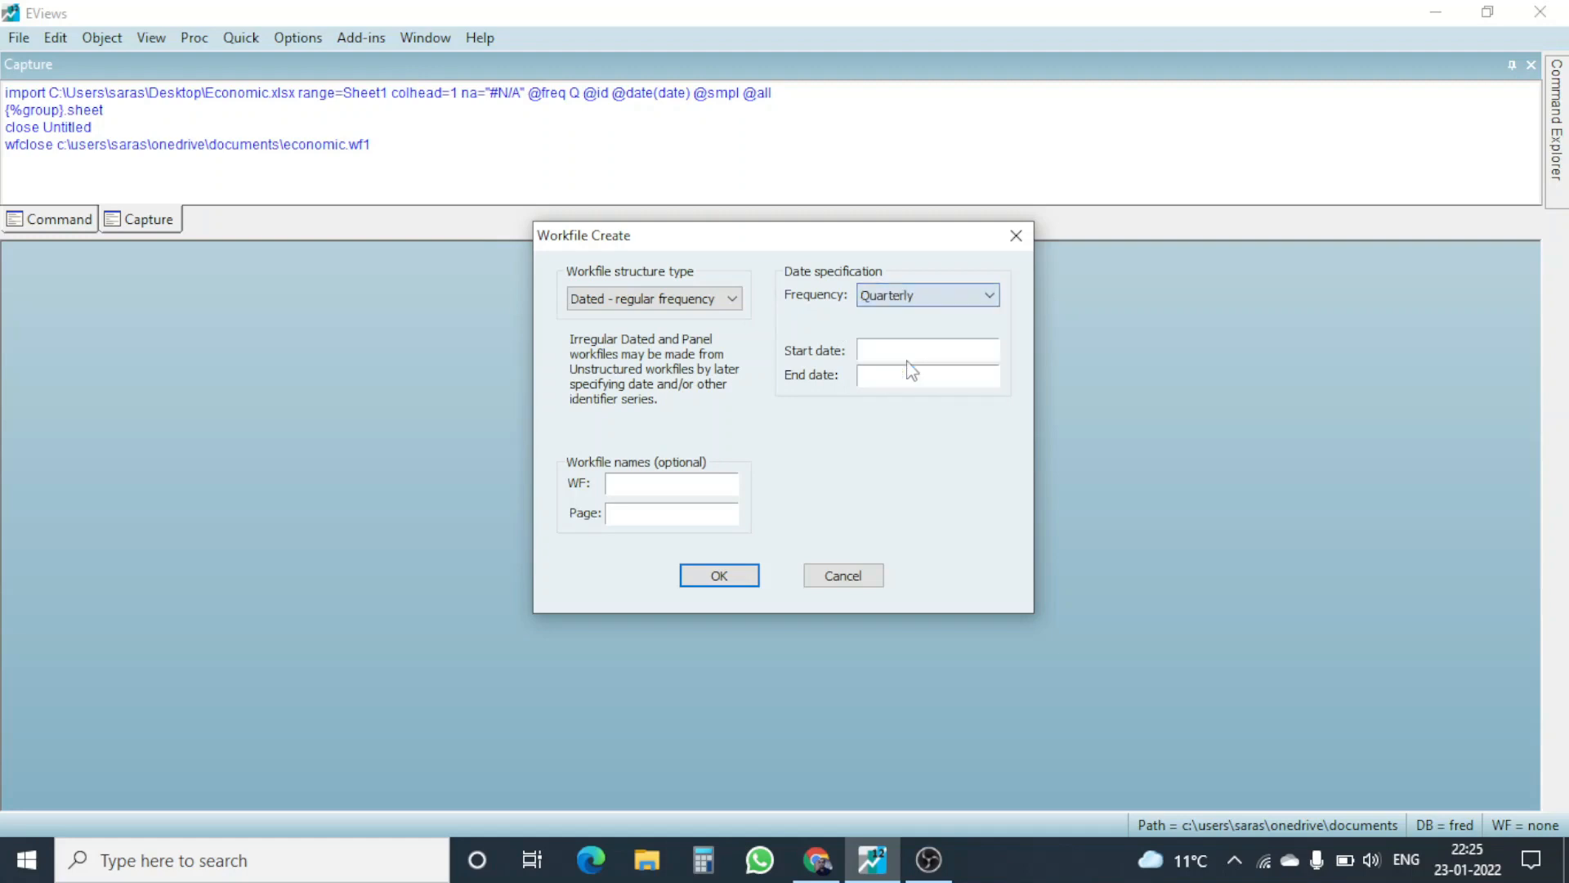
{"action": "left_click", "coordinate": [872, 875]}
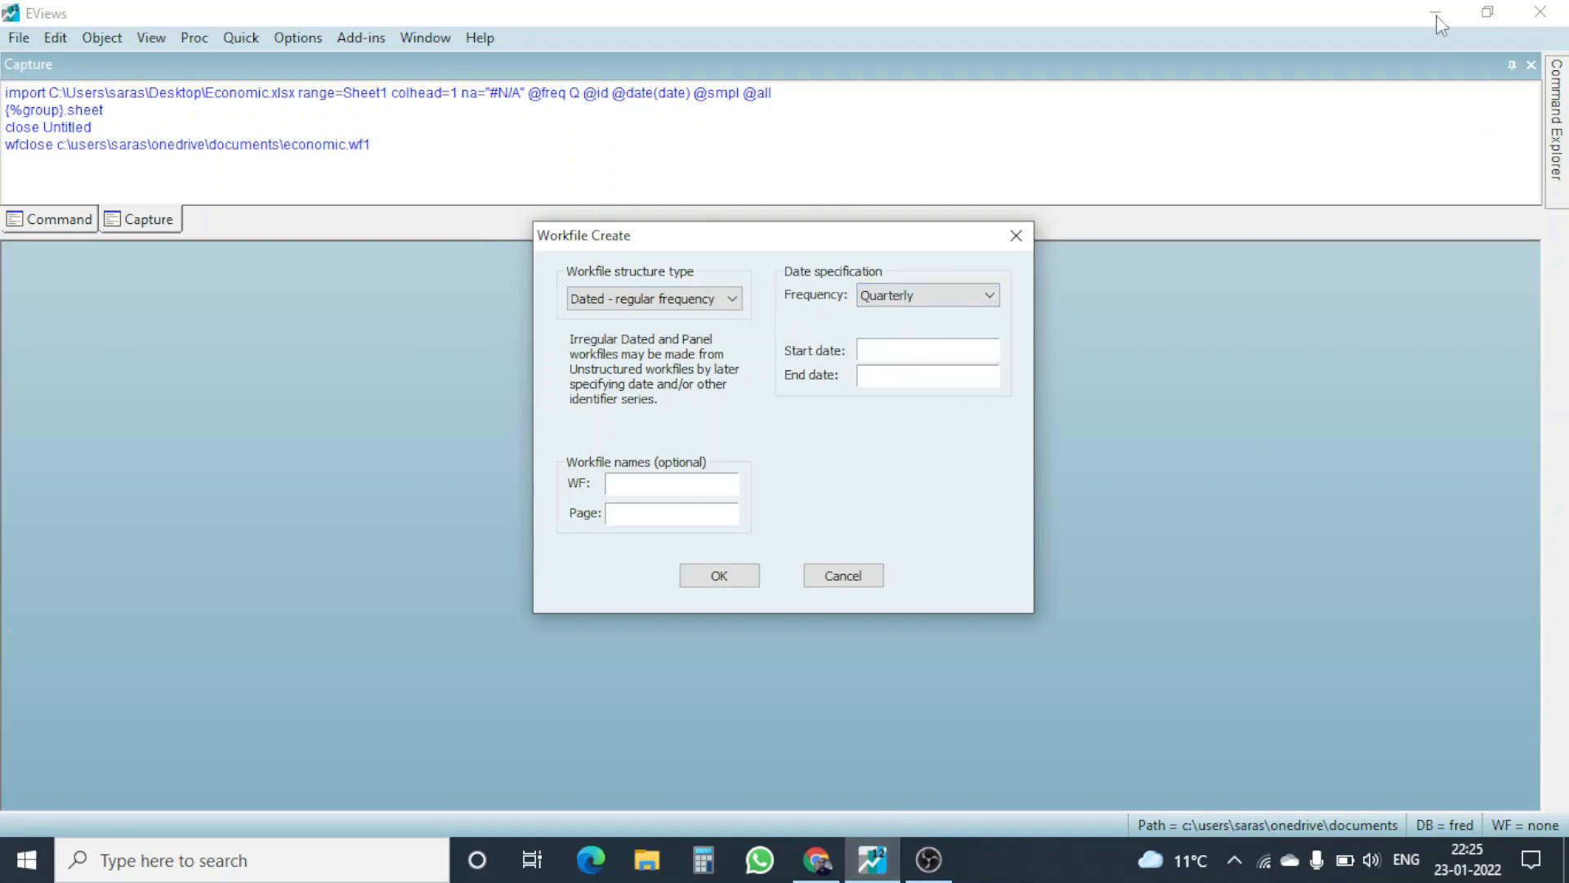
{"action": "left_click", "coordinate": [1015, 236]}
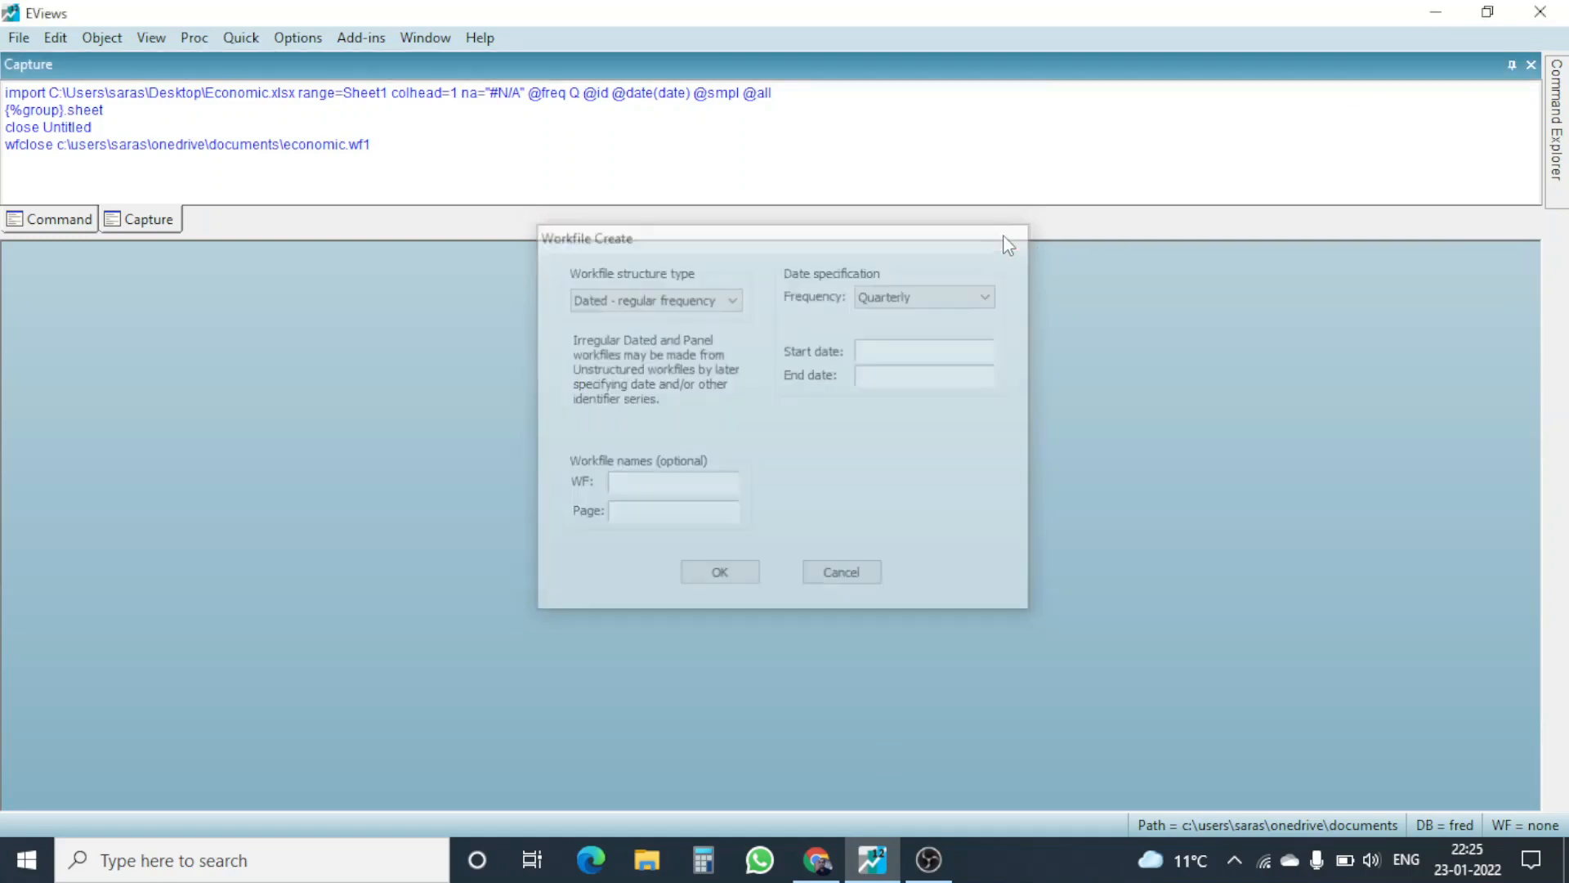
- Open Economic.xlsx from the desktop in Excel and check the first date in the Date column
{"action": "left_click", "coordinate": [1437, 13]}
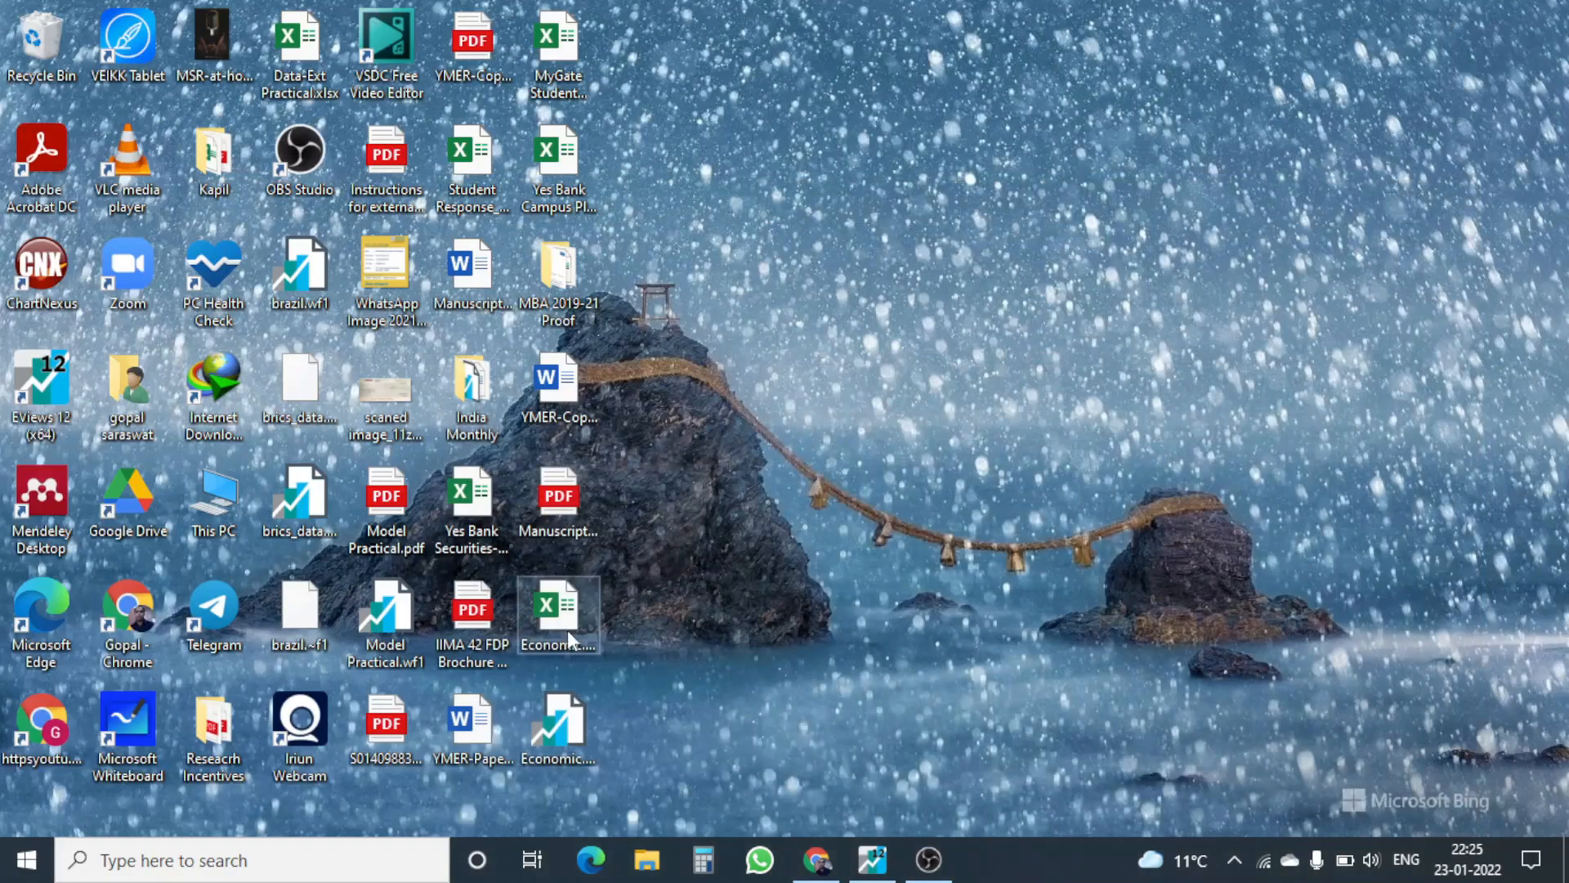
{"action": "double_click", "coordinate": [567, 630]}
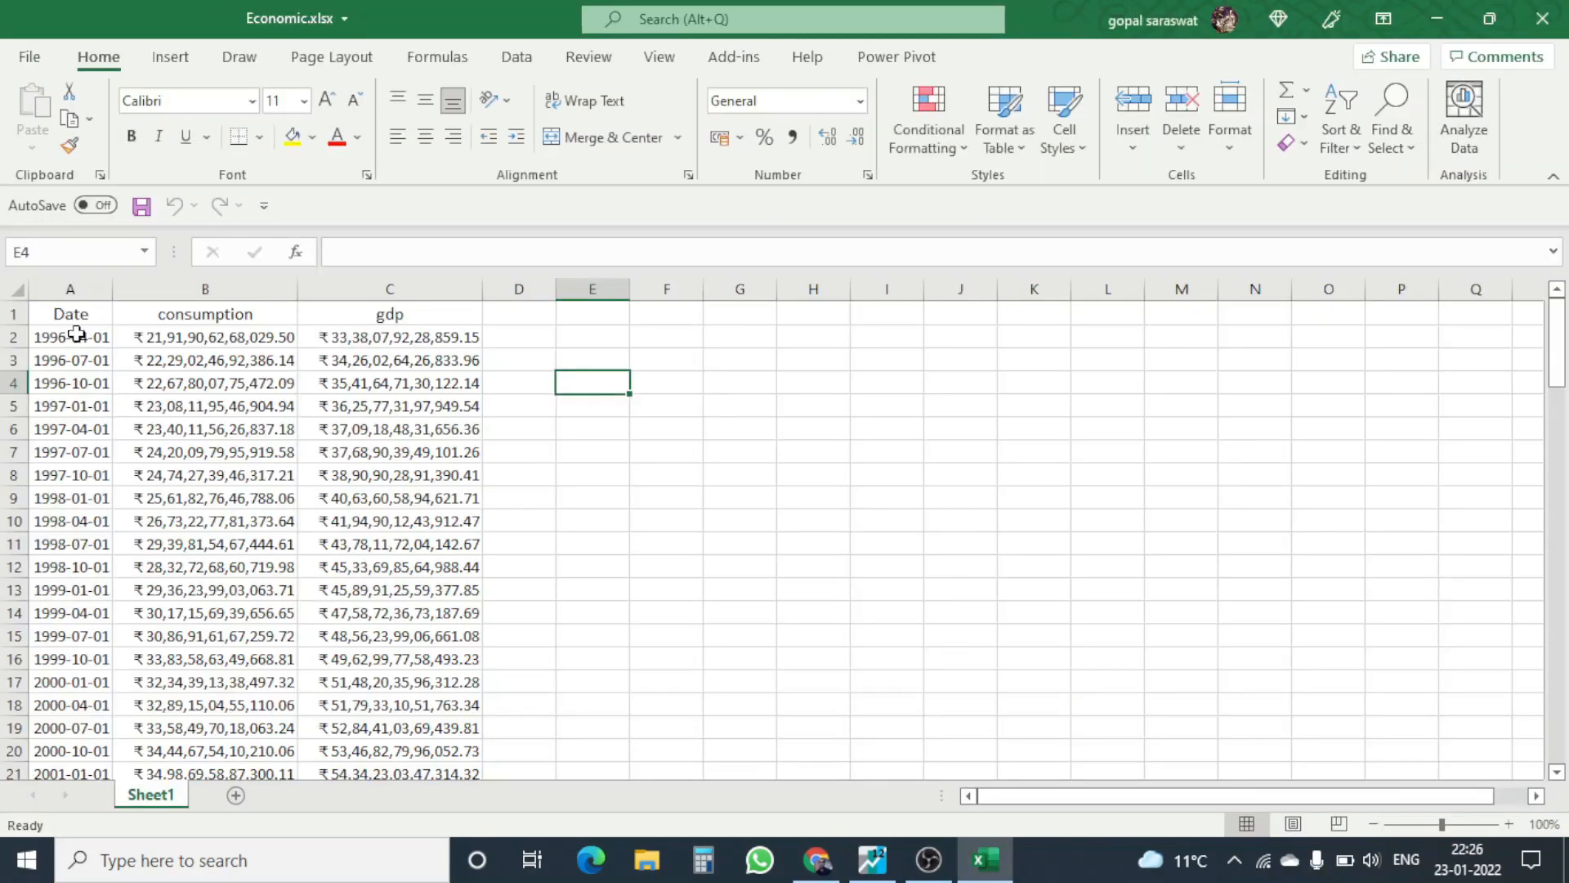
{"action": "left_click", "coordinate": [76, 334]}
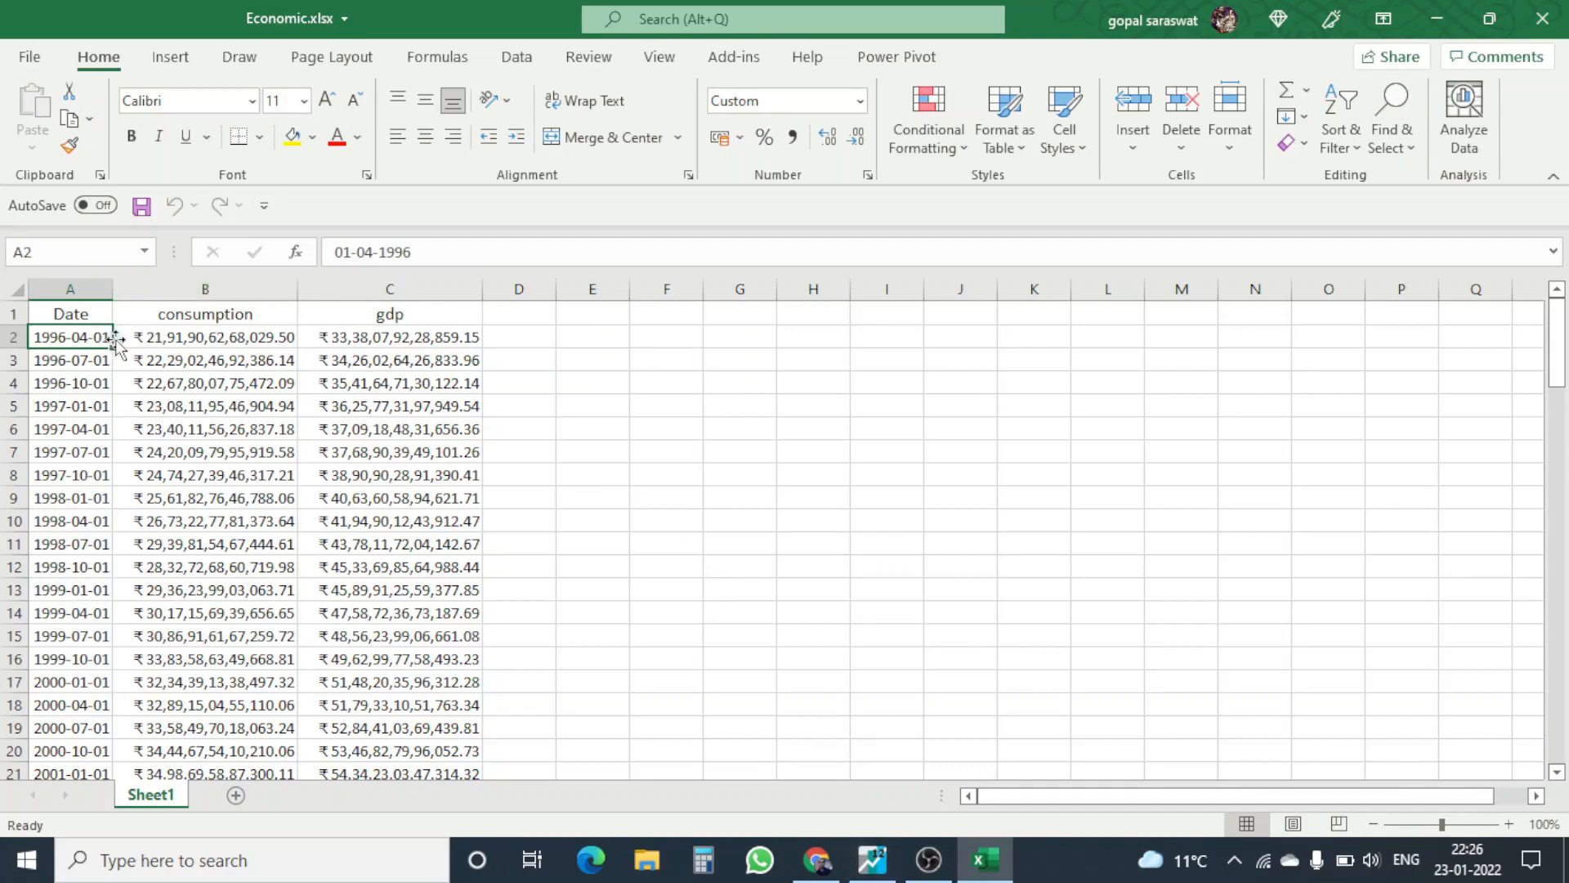
- In EViews, begin a new dated regular-frequency workfile with Quarterly frequency and 4/1/1996 as start date, checking the date against Economic.xlsx
{"action": "left_click", "coordinate": [872, 862]}
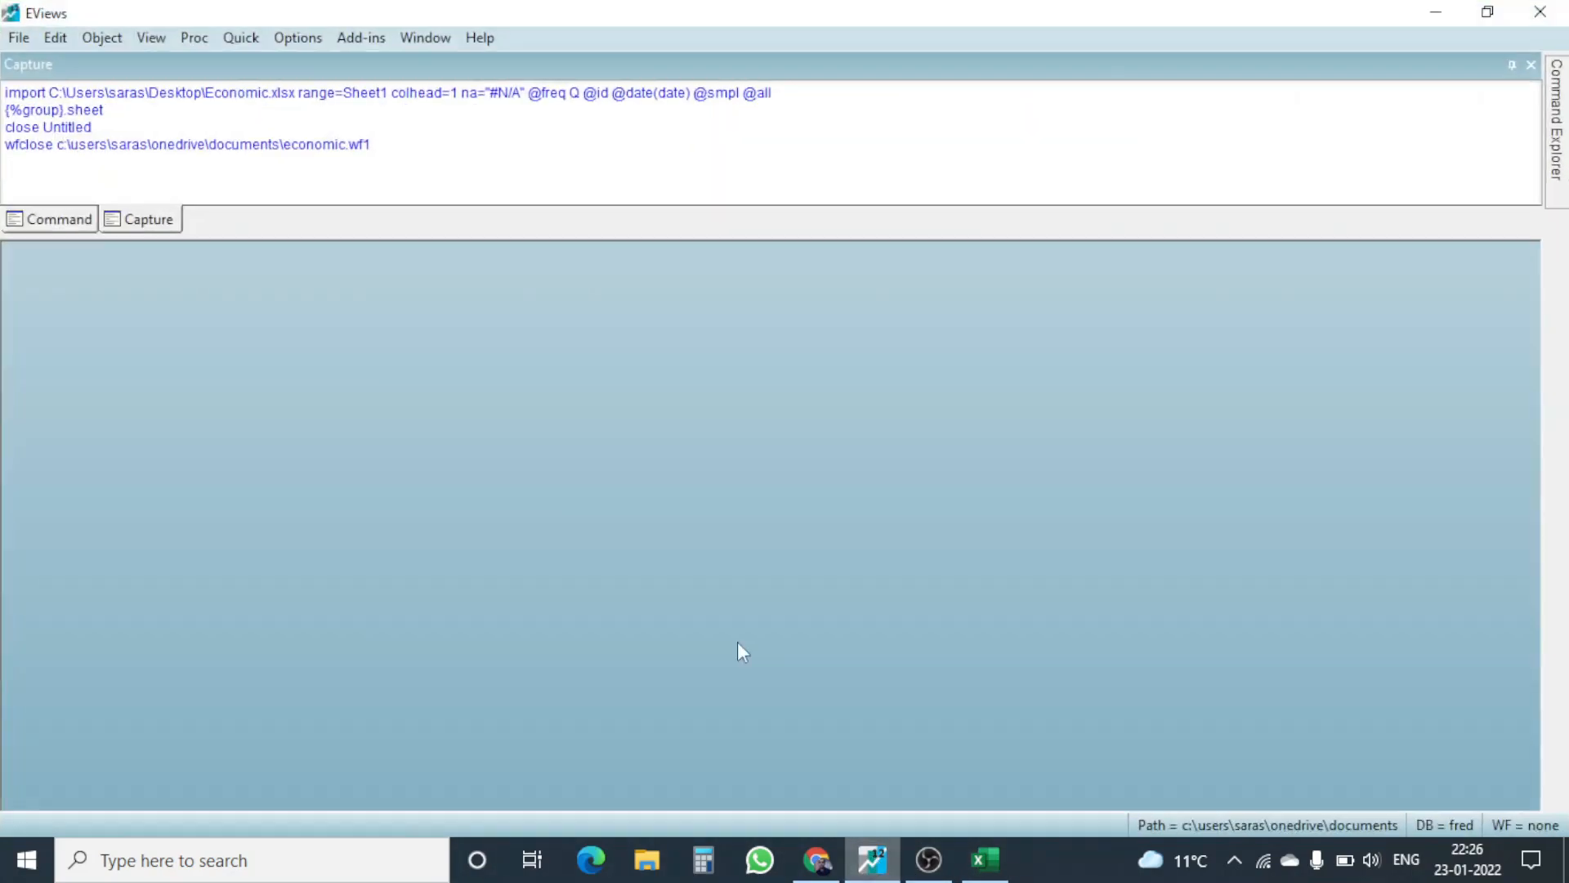
{"action": "left_click", "coordinate": [16, 37]}
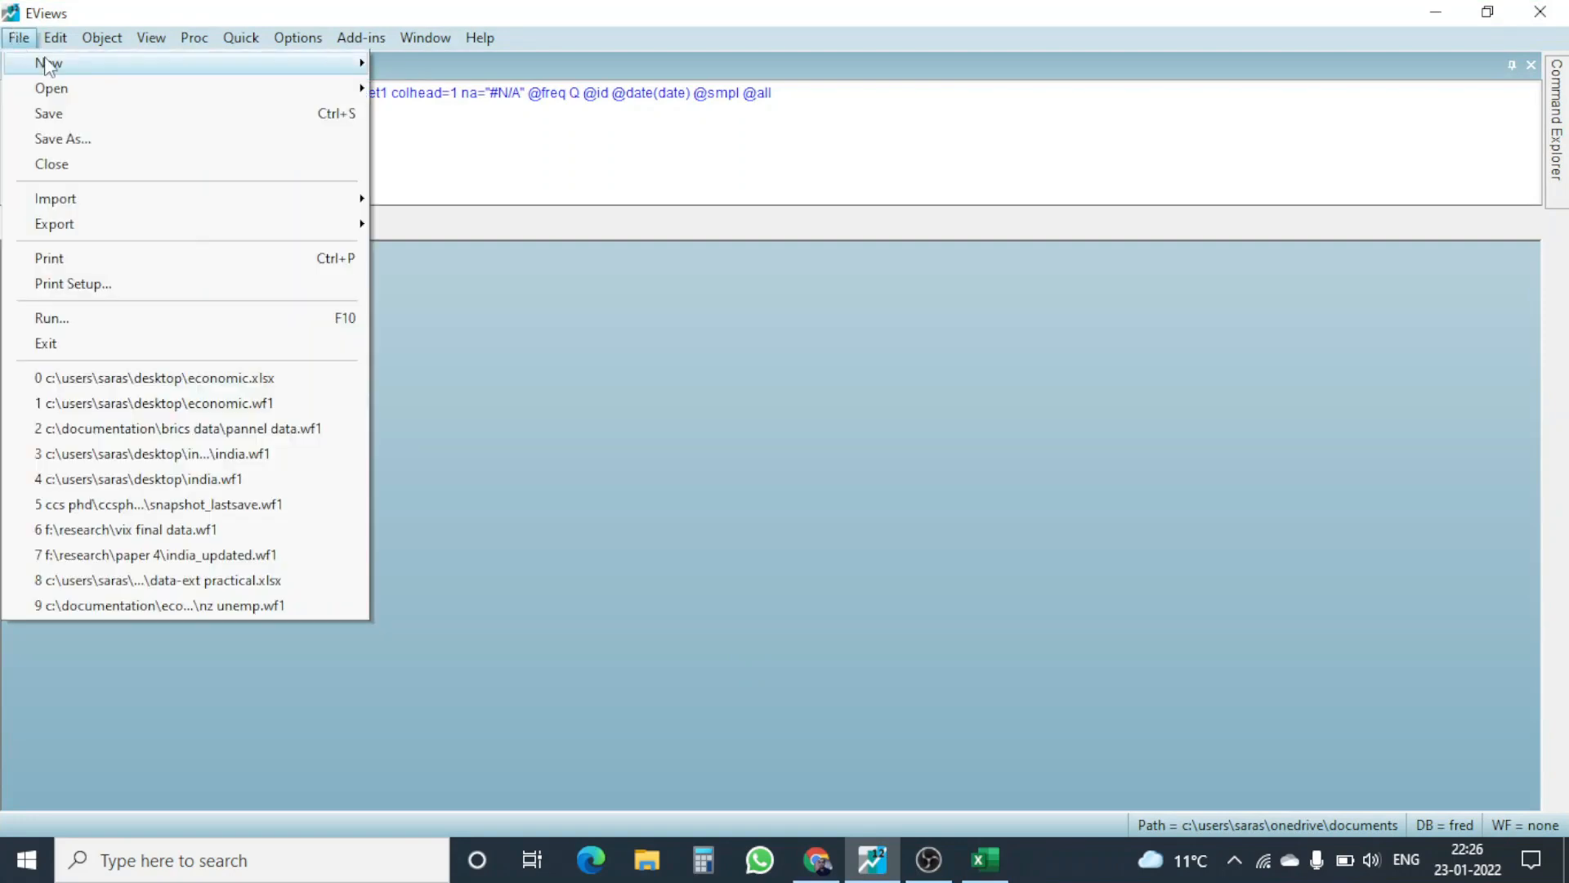
{"action": "mouse_move", "coordinate": [90, 64]}
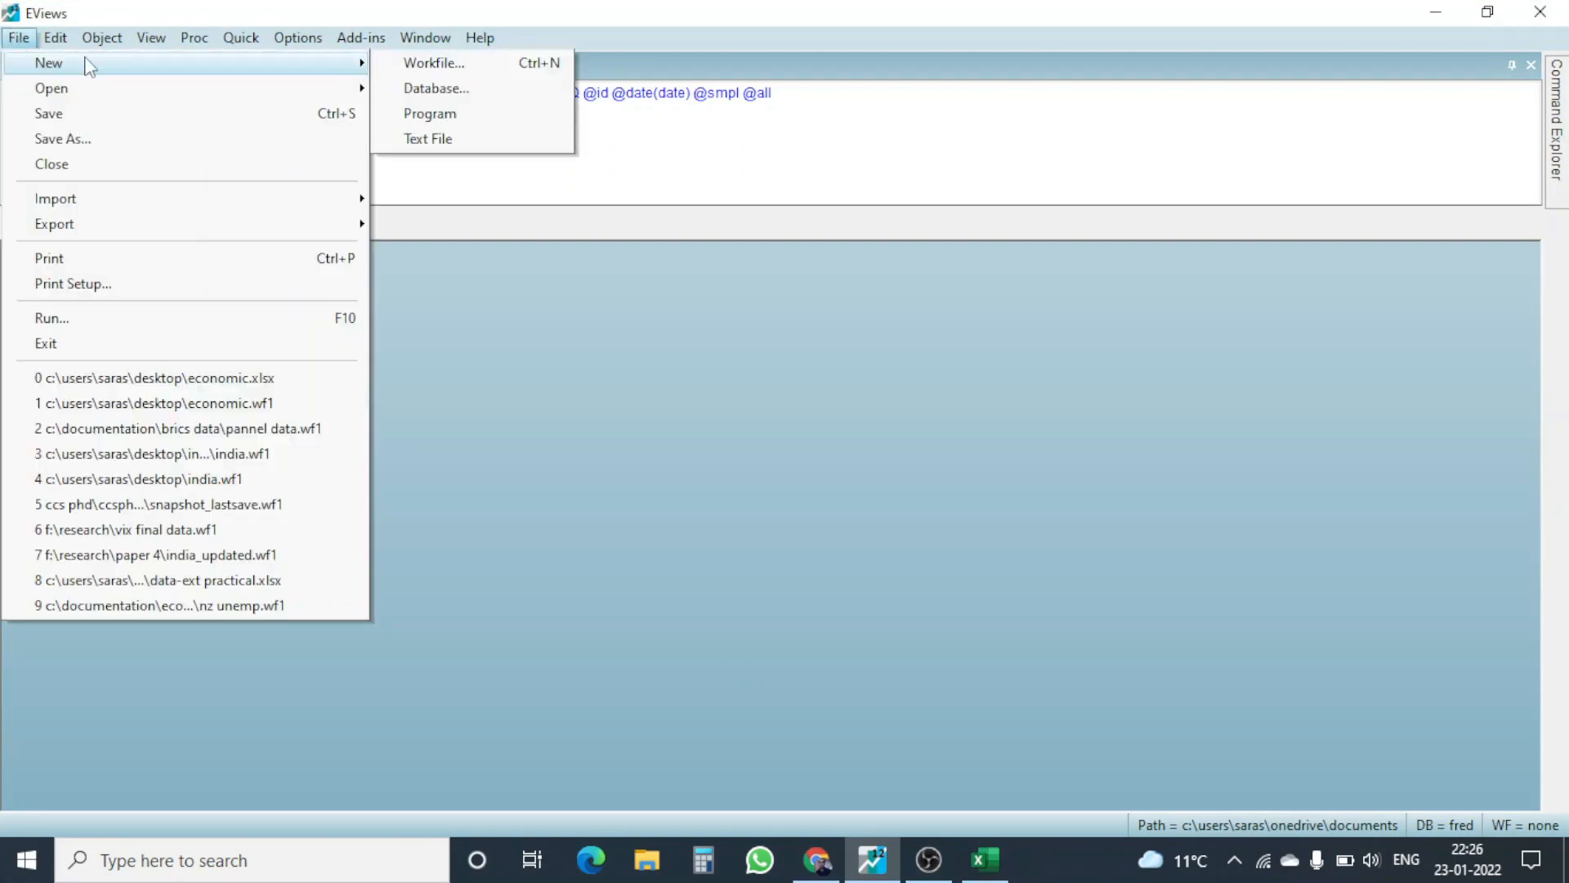
{"action": "left_click", "coordinate": [400, 65]}
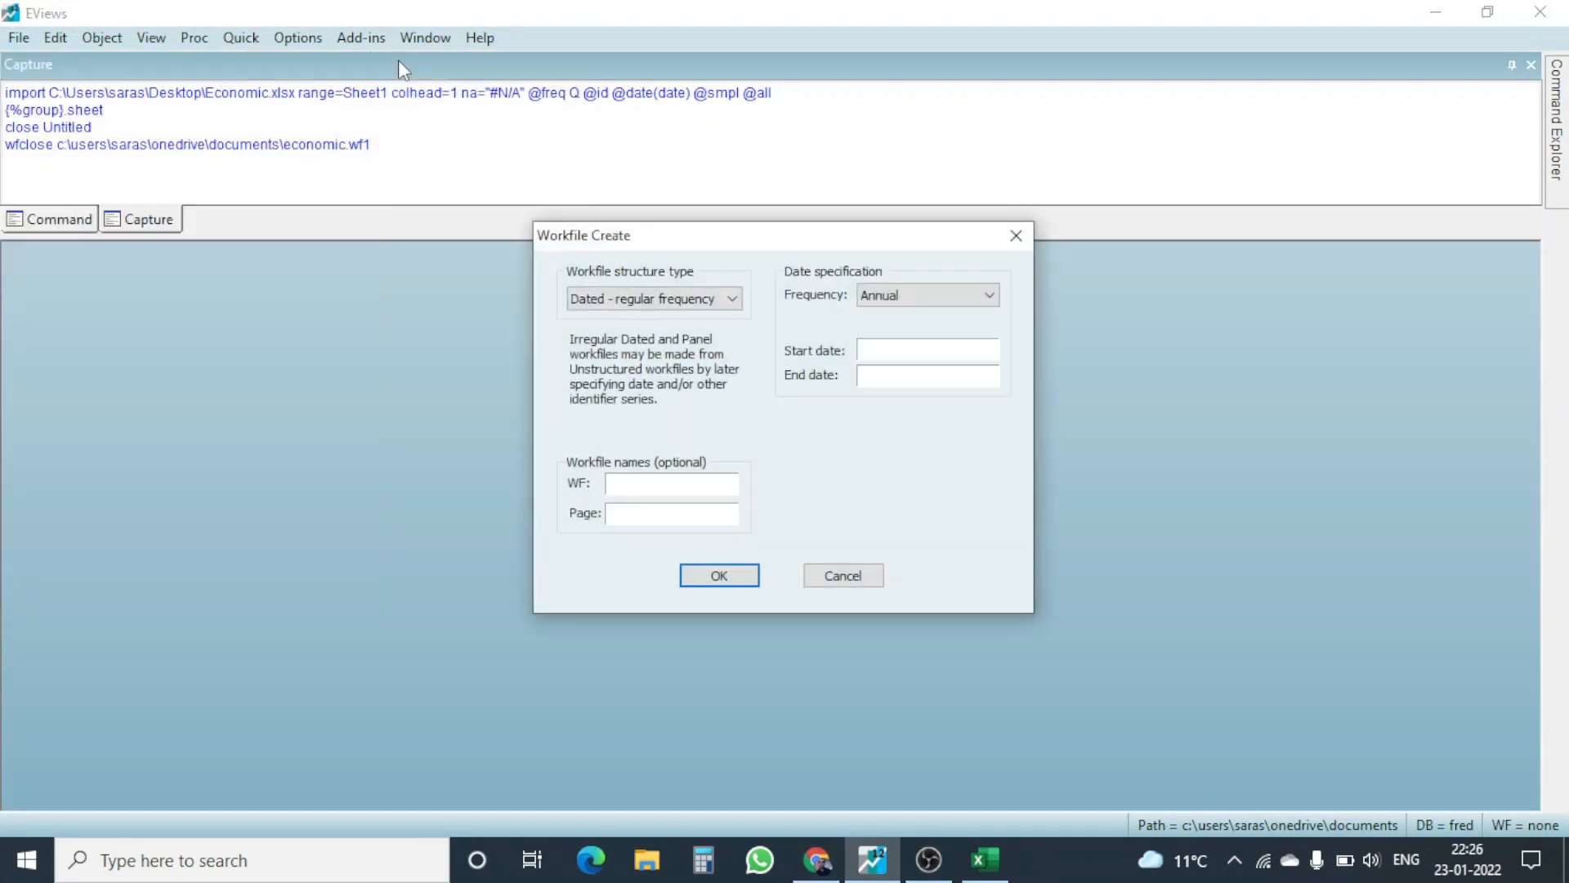
{"action": "left_click", "coordinate": [899, 303]}
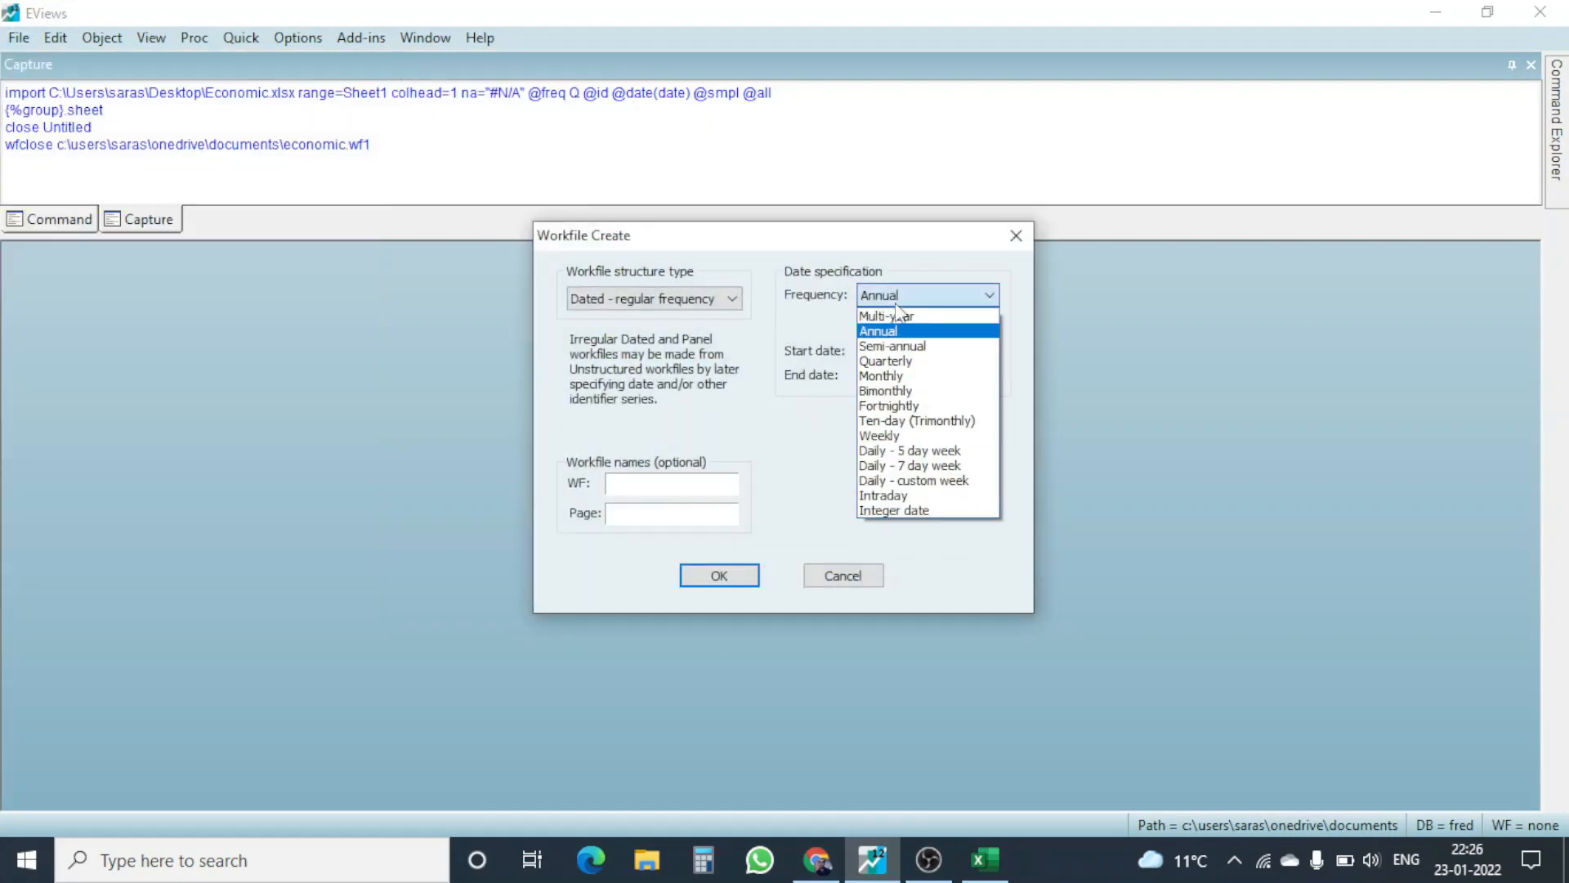
{"action": "left_click", "coordinate": [899, 361]}
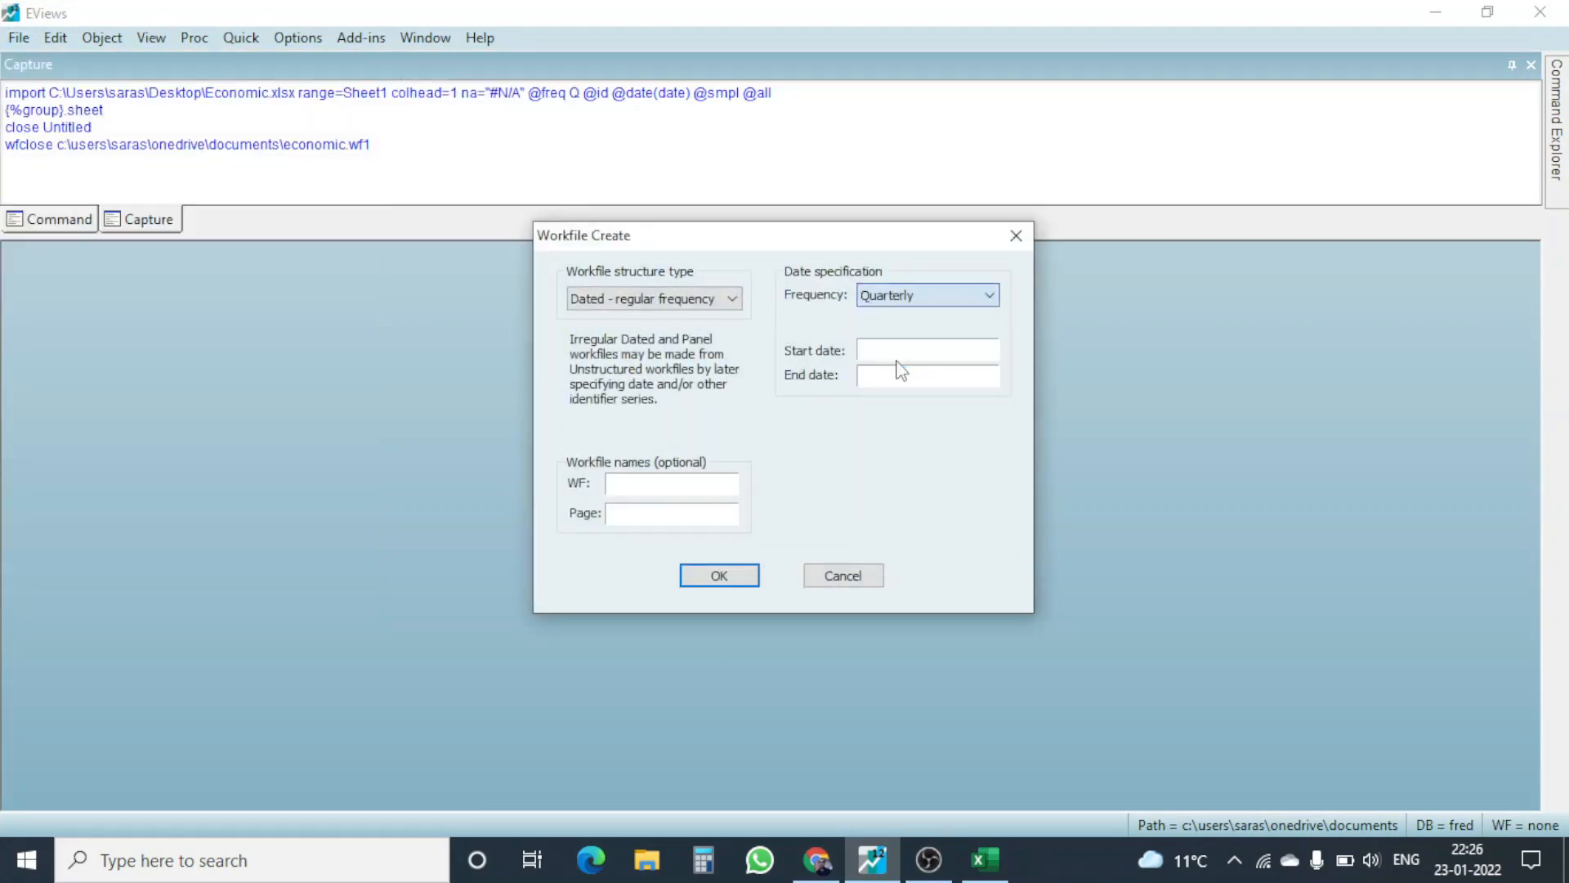
{"action": "left_click", "coordinate": [903, 348]}
{"action": "left_click", "coordinate": [985, 859]}
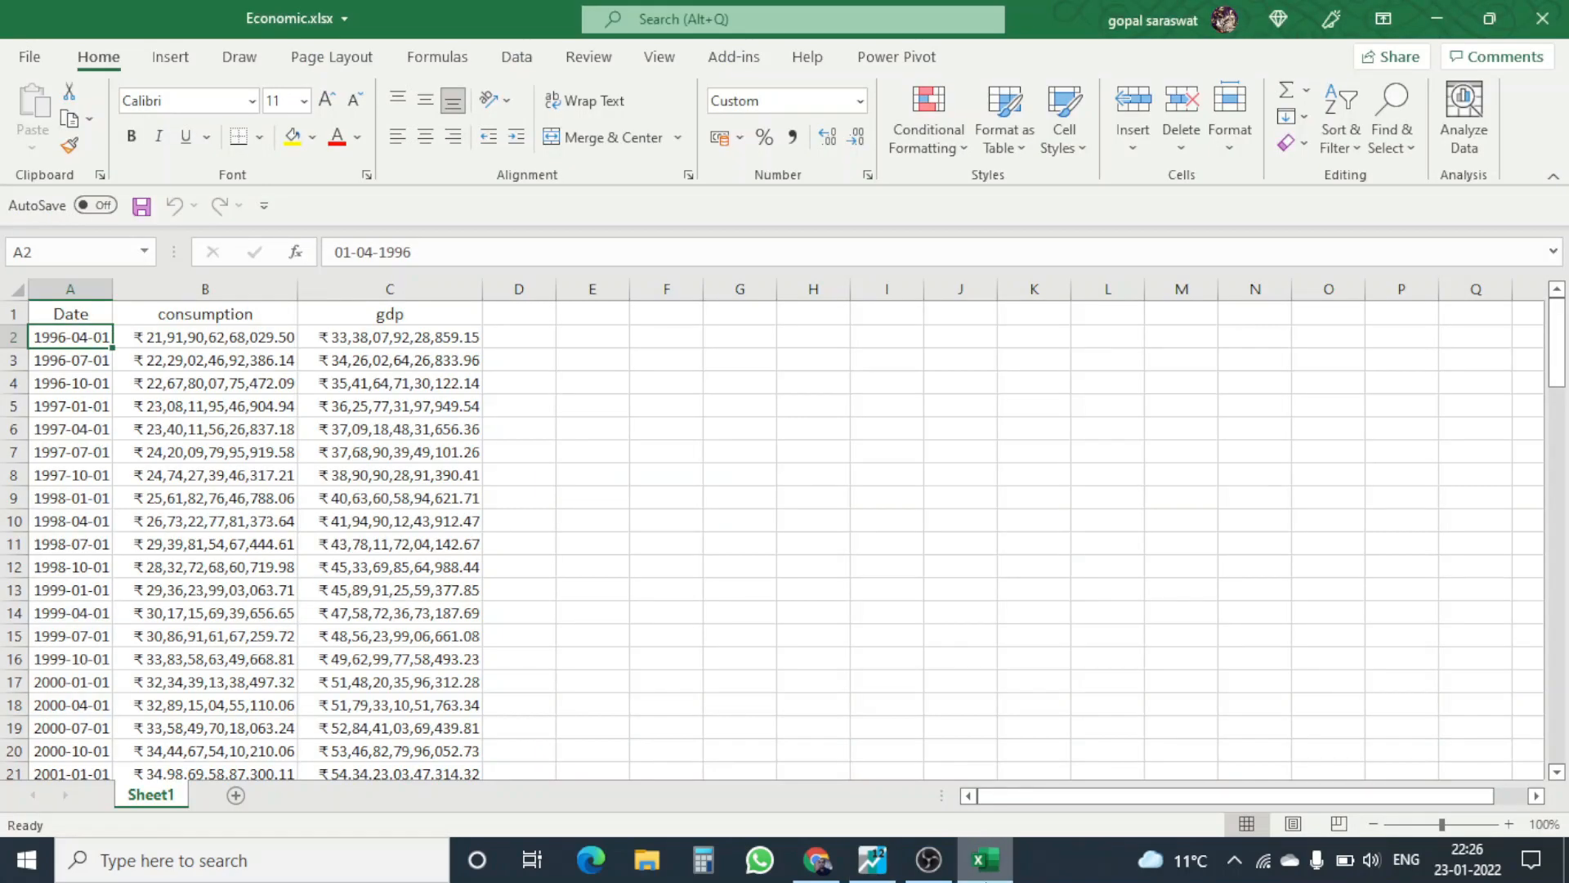
{"action": "left_click", "coordinate": [984, 860]}
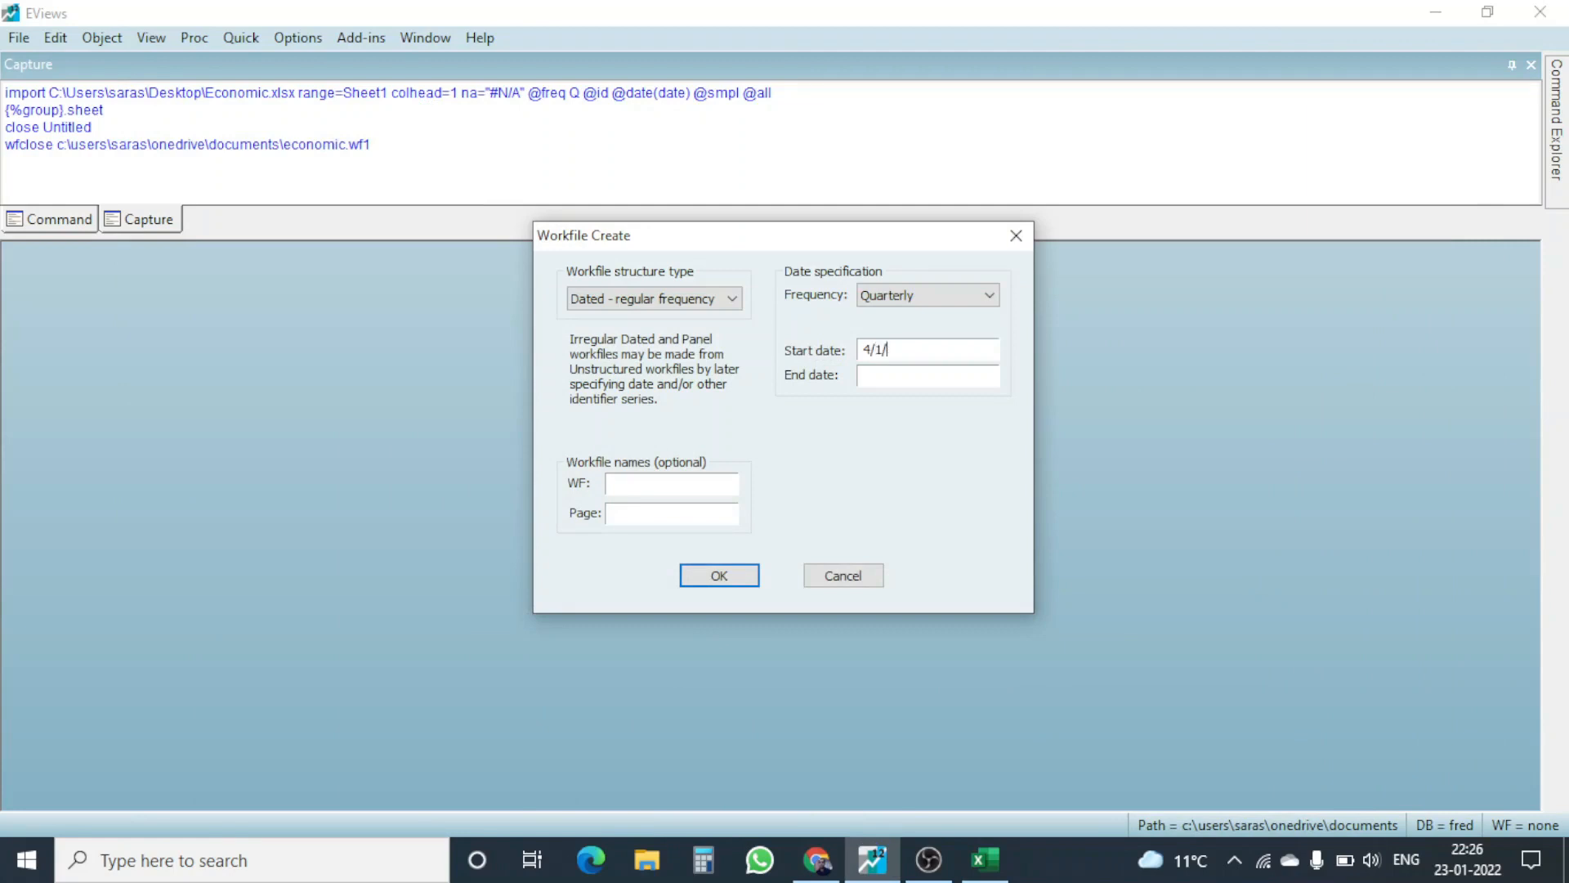
{"action": "type", "text": "96"}
- Look up the last date in Economic.xlsx and set the new workfile's end date to 7/1/2021
{"action": "left_click", "coordinate": [991, 868]}
{"action": "scroll", "coordinate": [704, 633], "scroll_direction": "down", "scroll_amount": 20}
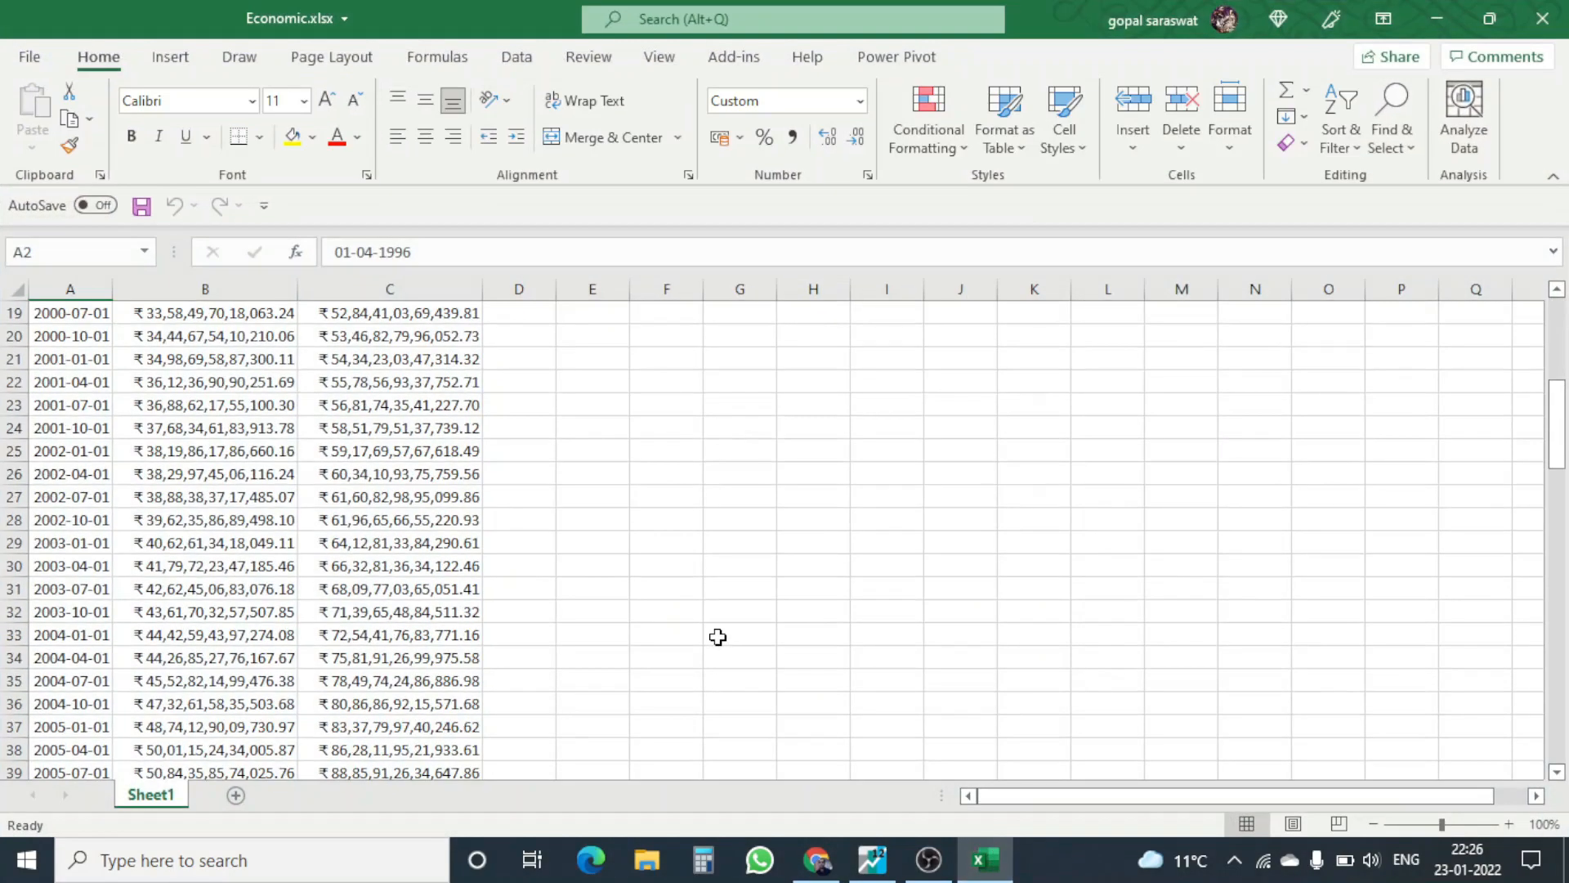
{"action": "scroll", "coordinate": [703, 633], "scroll_direction": "down", "scroll_amount": 7}
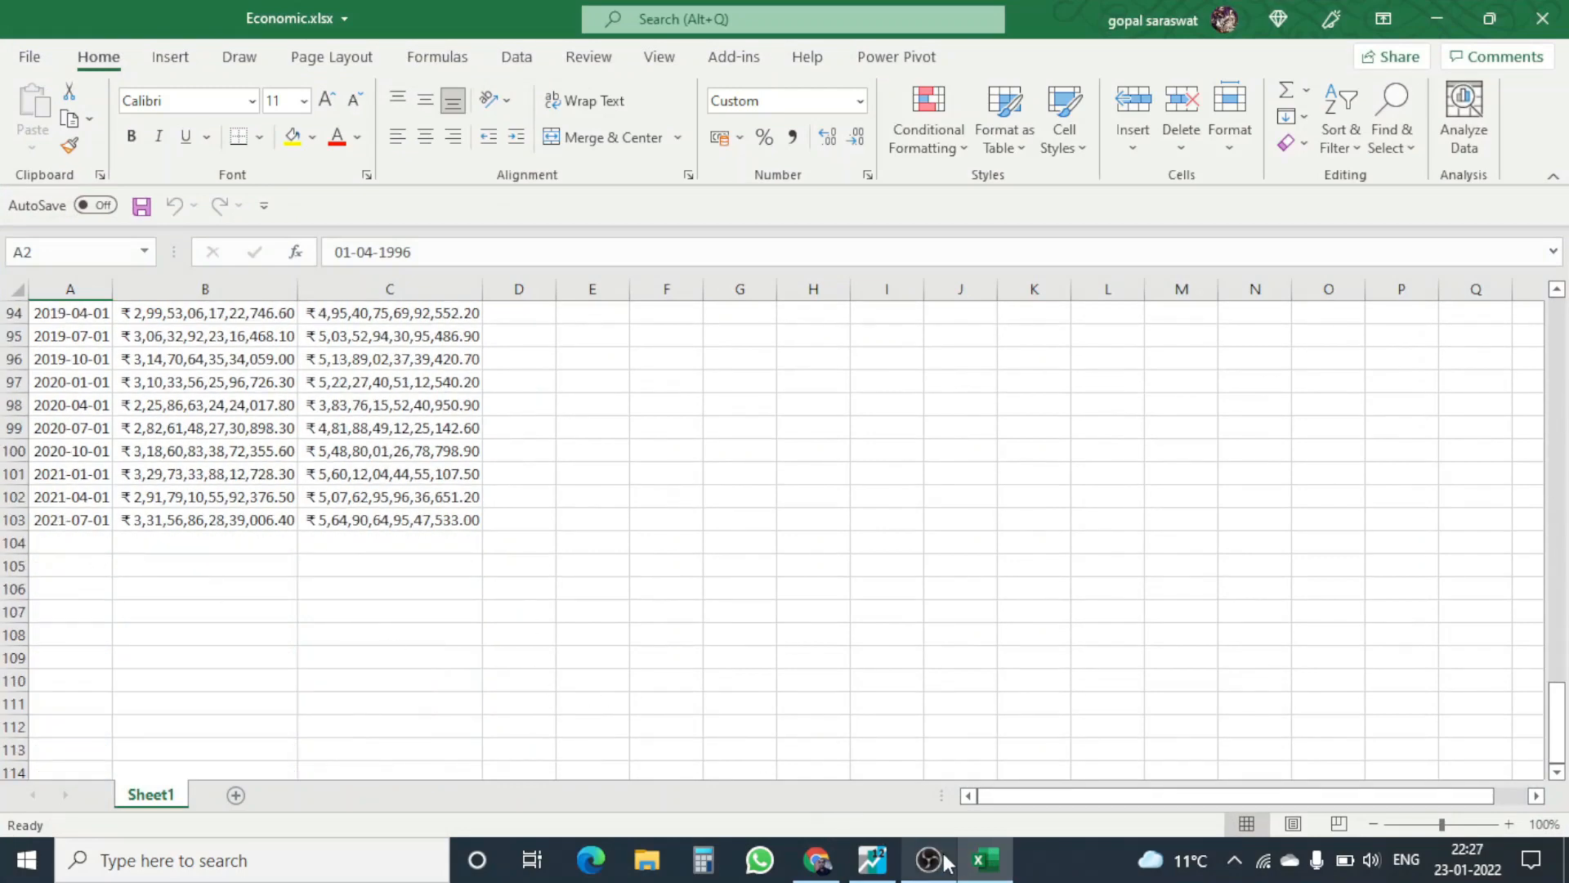
{"action": "left_click", "coordinate": [870, 865]}
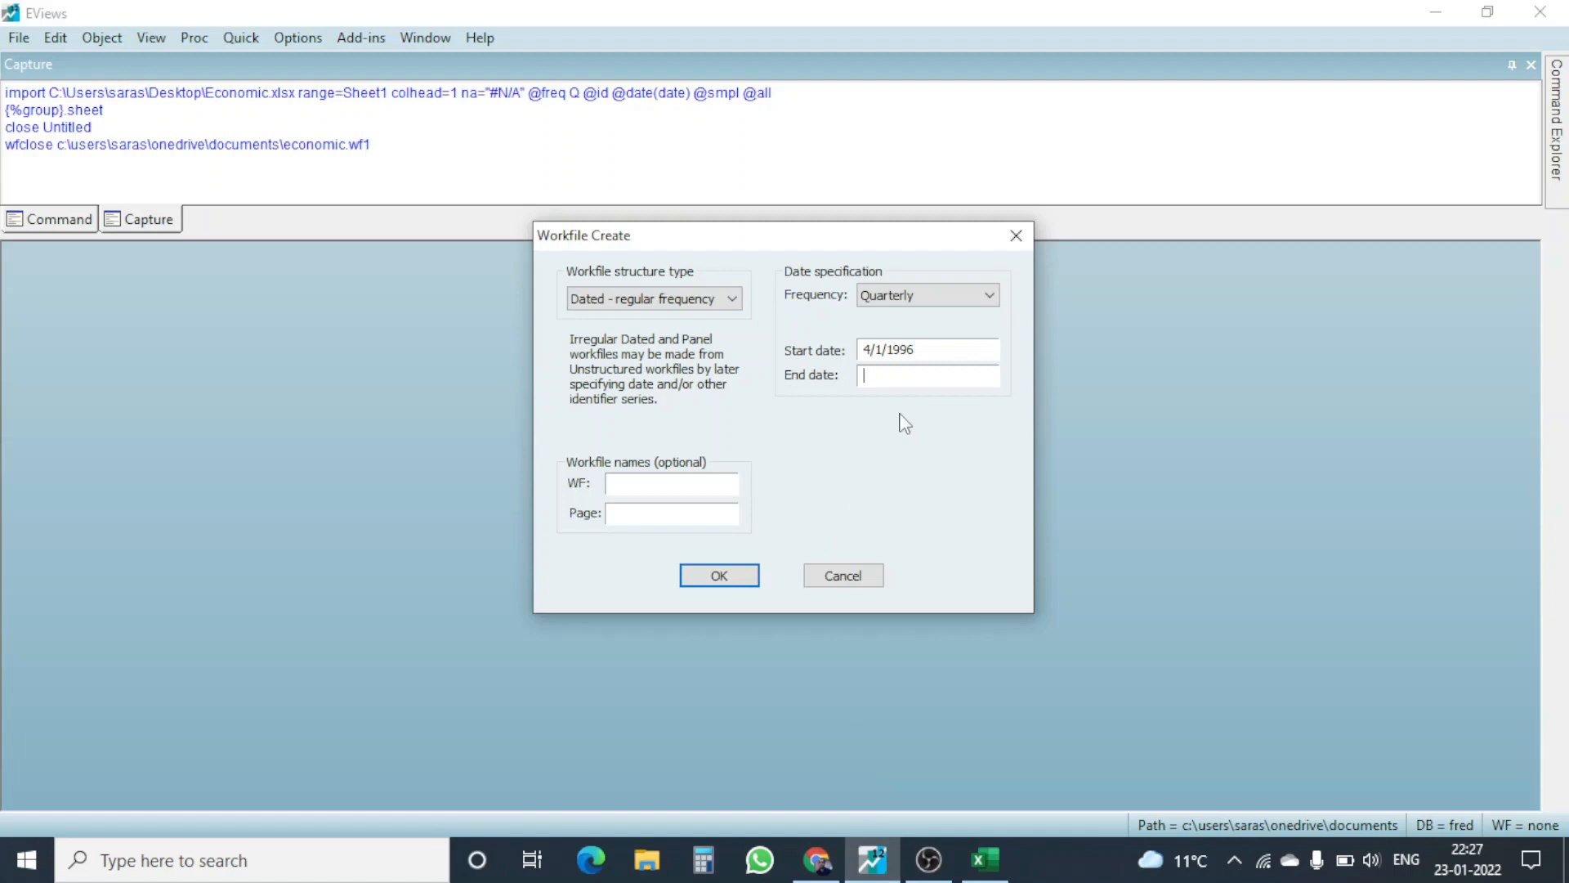
{"action": "type", "text": "7/1/2021"}
- Name the workfile Economic and create it
{"action": "left_click", "coordinate": [705, 485]}
{"action": "type", "text": "Economic"}
{"action": "left_click", "coordinate": [719, 575]}
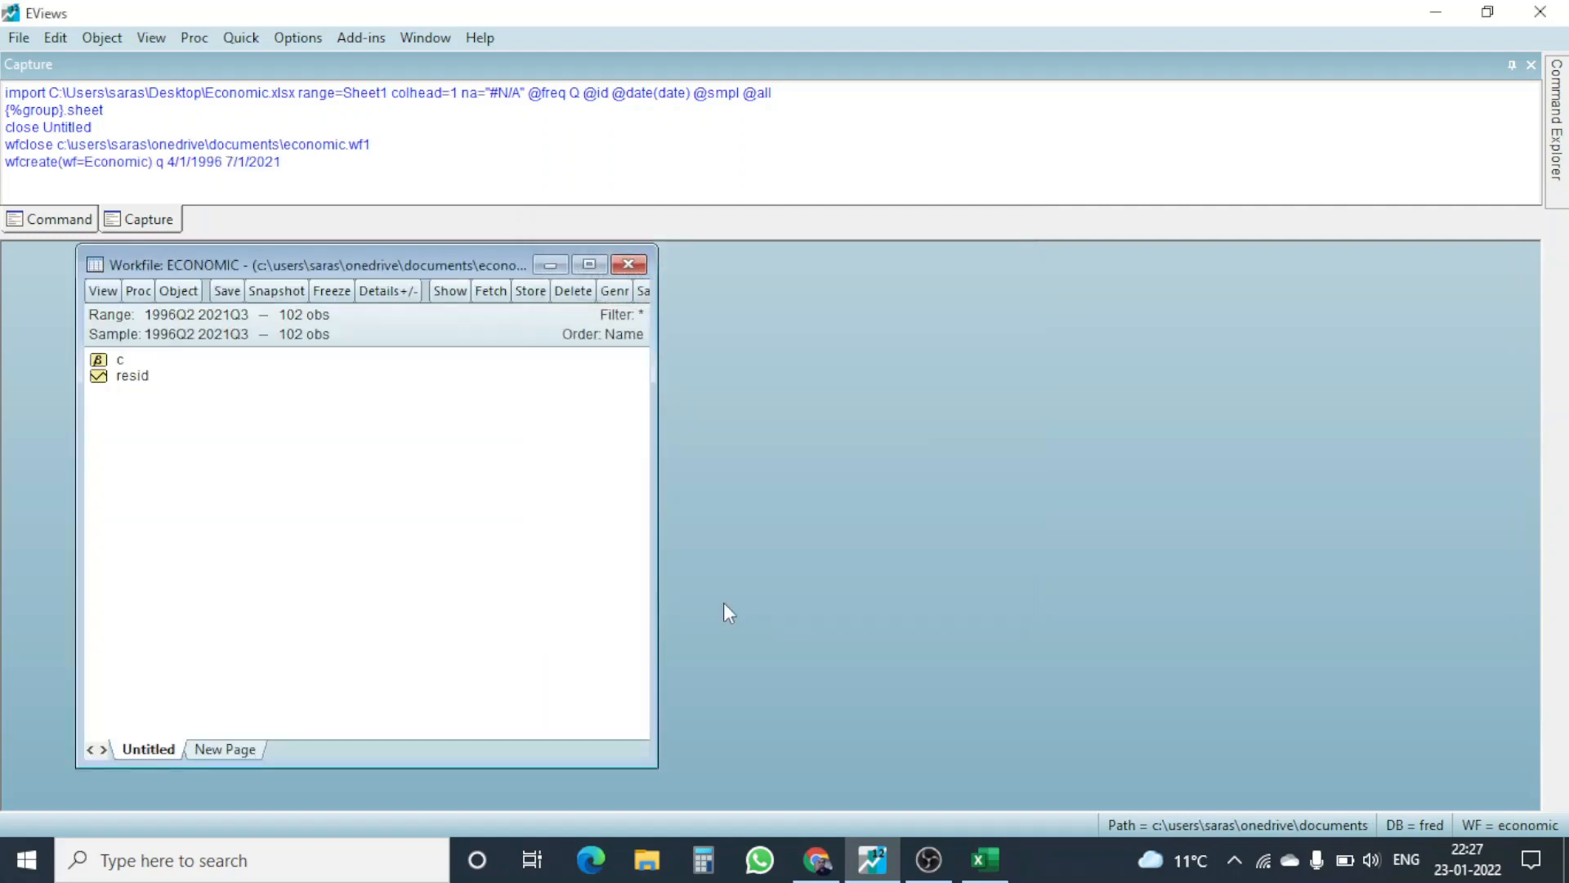
- Move the new workfile window aside and compare the Command pane with the captured wfcreate command
{"action": "left_click_drag", "start_coordinate": [356, 257], "coordinate": [281, 260]}
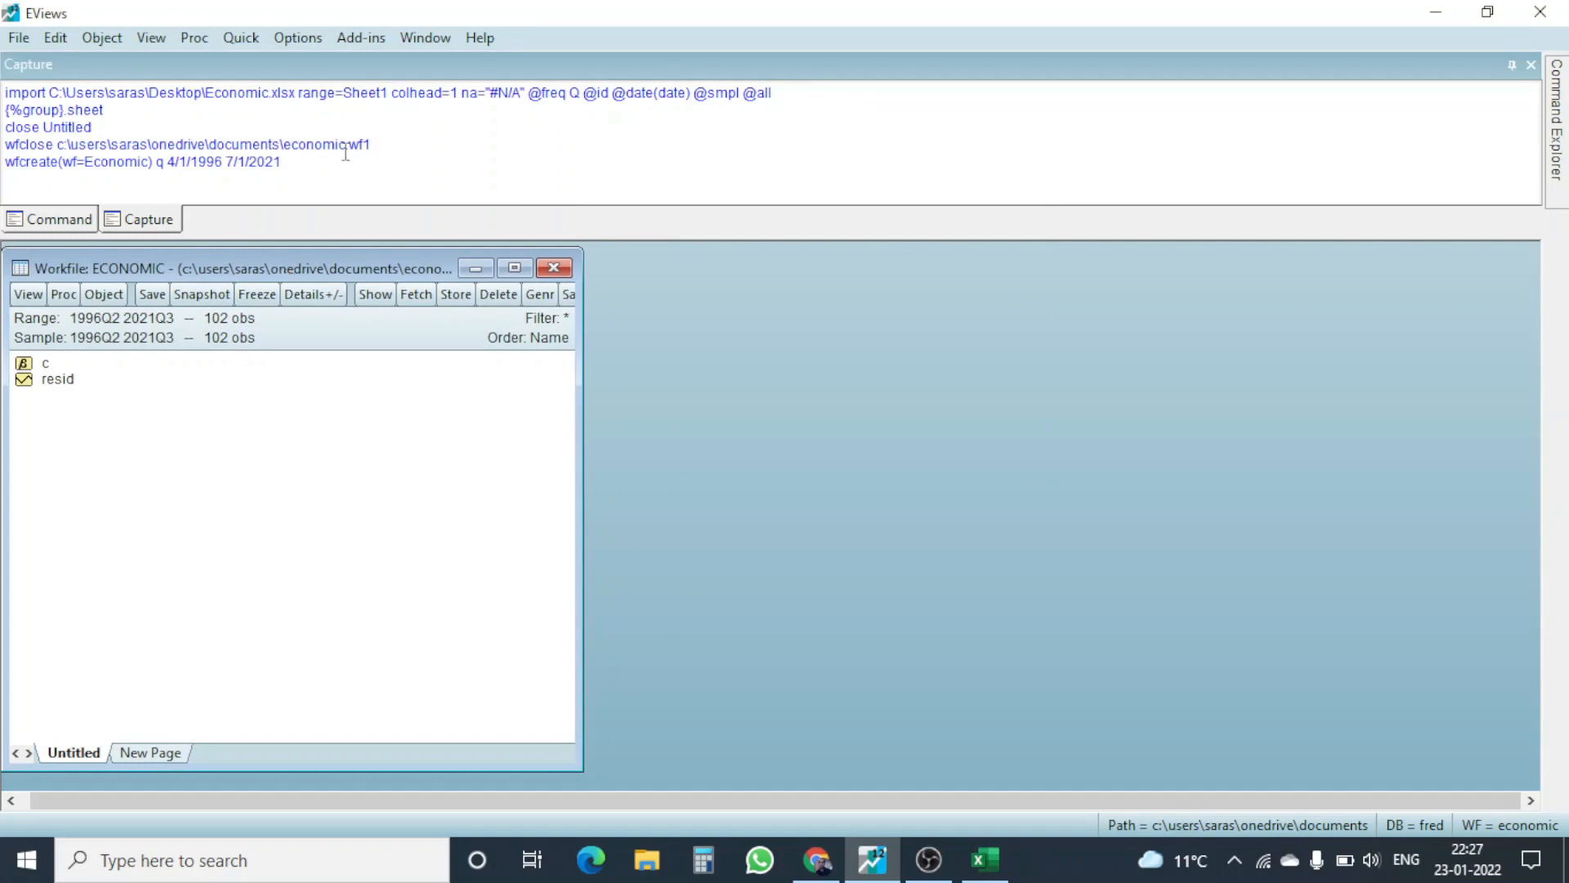
{"action": "left_click", "coordinate": [80, 223]}
{"action": "left_click", "coordinate": [136, 223]}
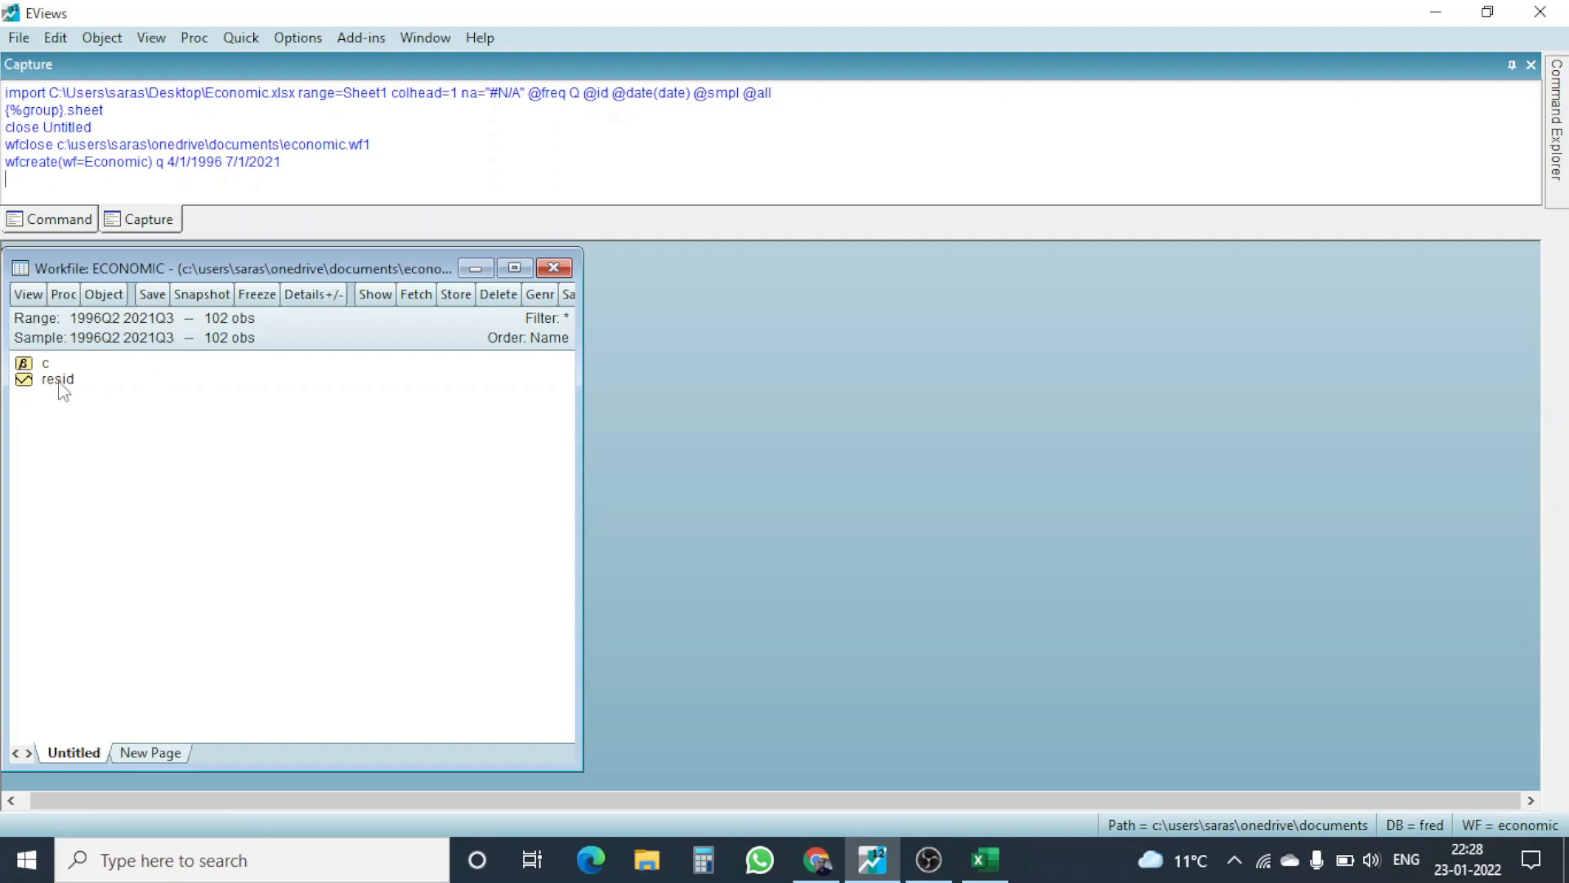
- Open the coefficient object c, look through its rows, and close it
{"action": "double_click", "coordinate": [45, 363]}
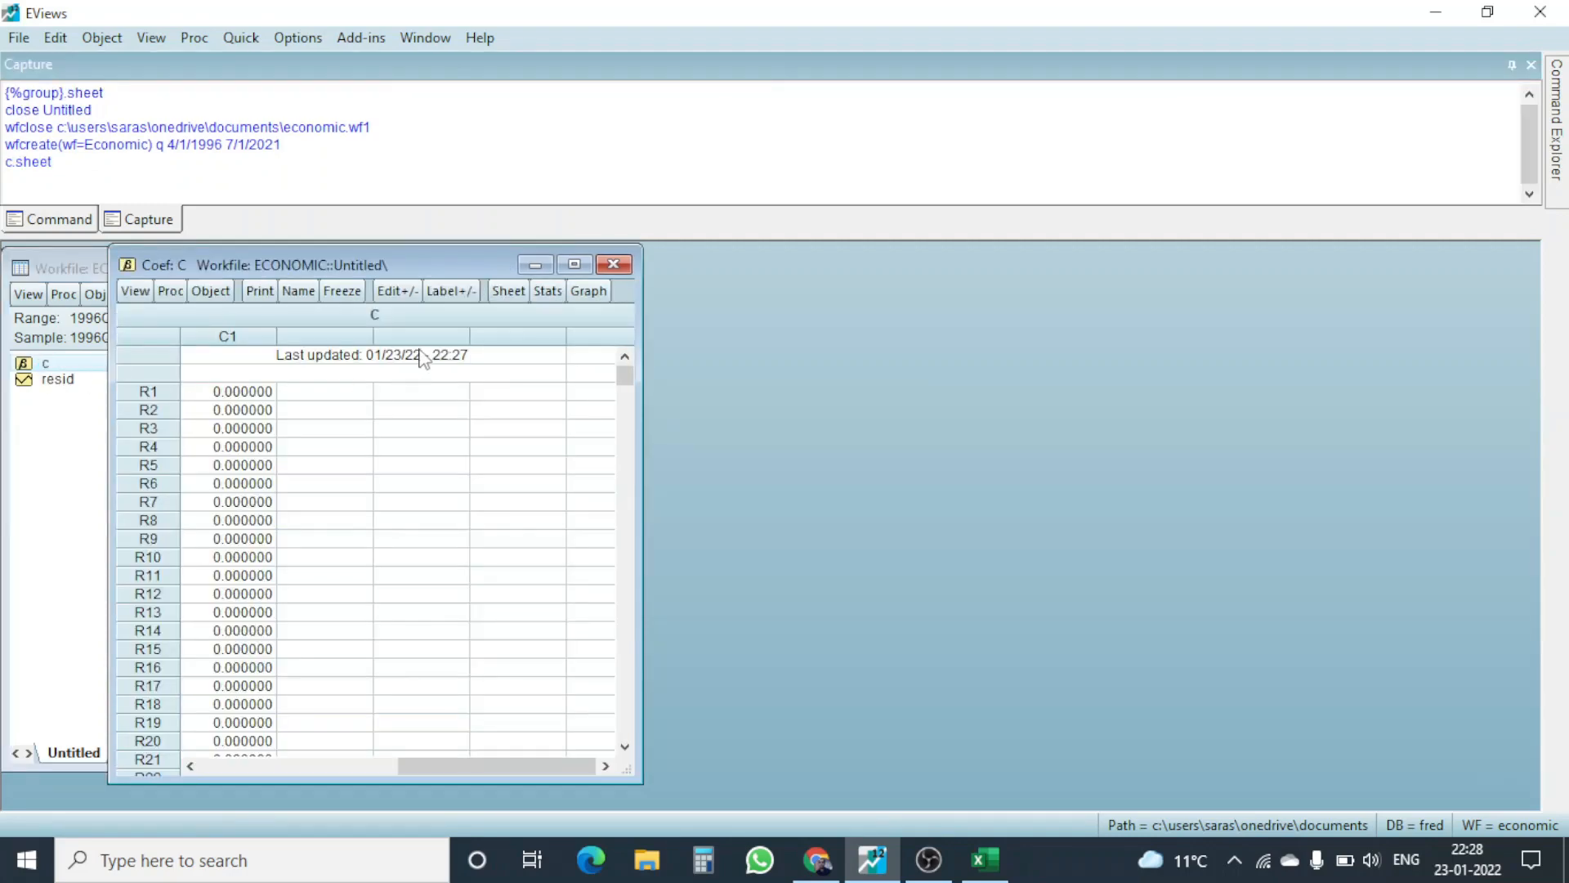
{"action": "scroll", "coordinate": [416, 452], "scroll_direction": "down", "scroll_amount": 4}
{"action": "scroll", "coordinate": [416, 452], "scroll_direction": "up", "scroll_amount": 4}
{"action": "scroll", "coordinate": [470, 469], "scroll_direction": "down", "scroll_amount": 4}
{"action": "left_click_drag", "start_coordinate": [626, 382], "coordinate": [634, 340]}
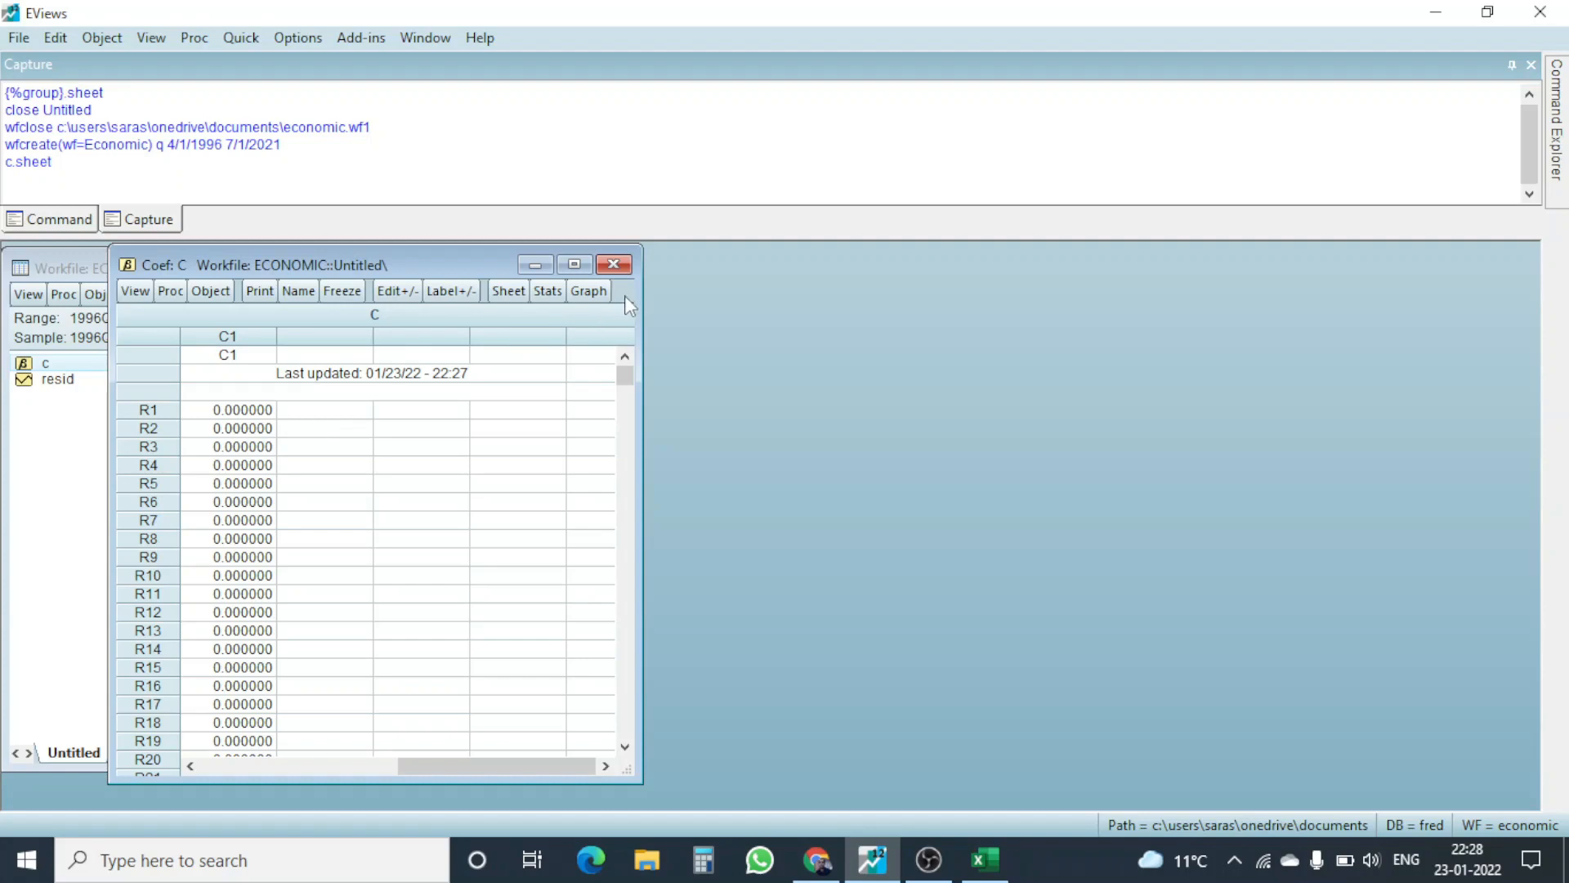
{"action": "left_click", "coordinate": [613, 264]}
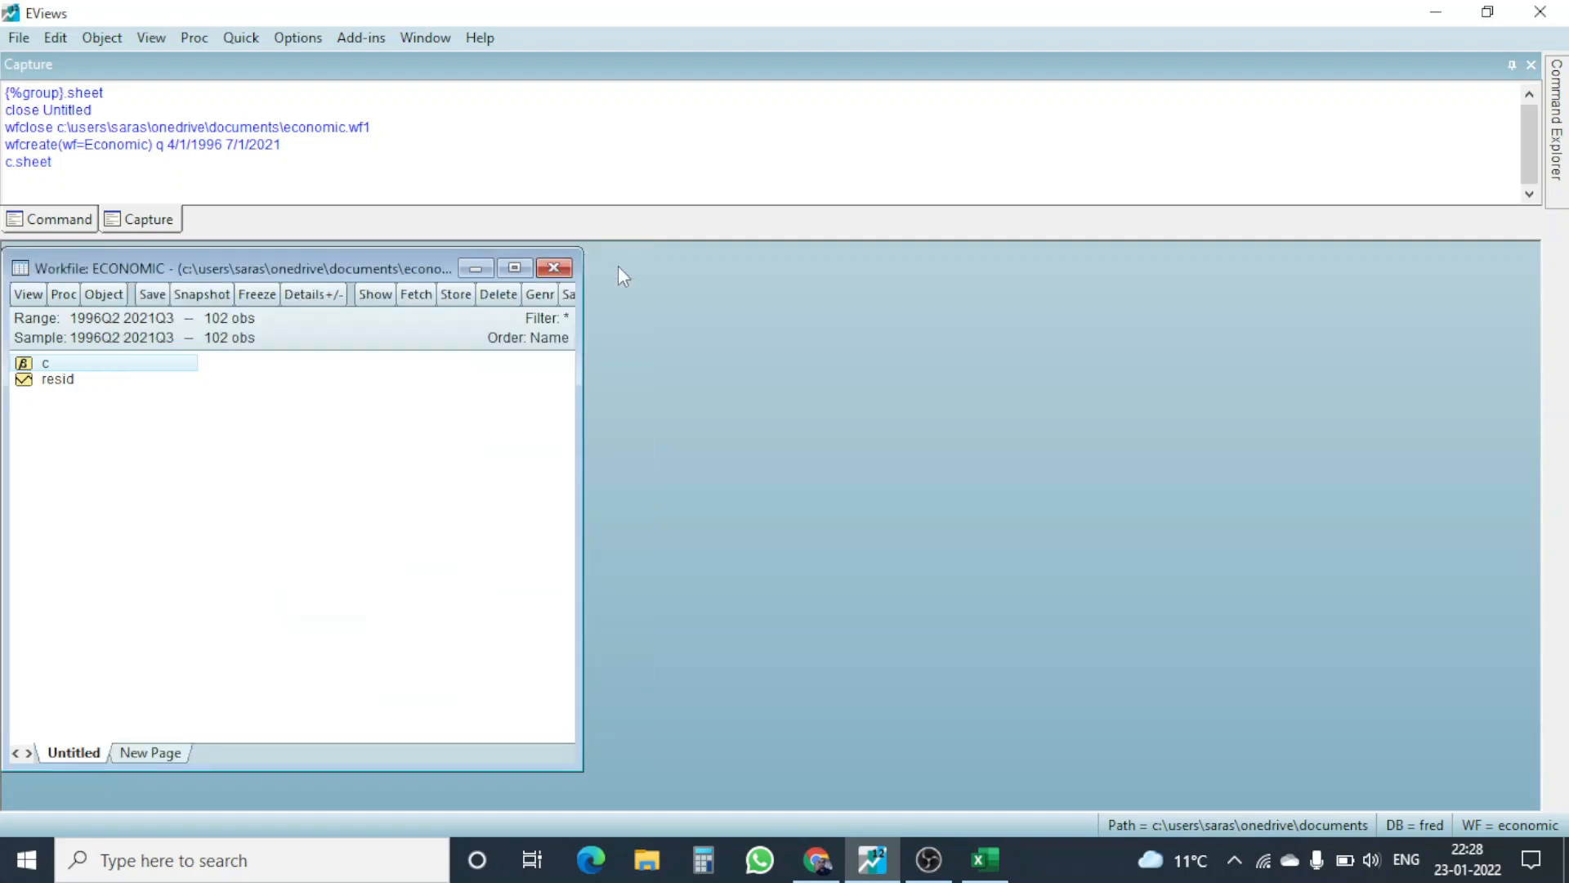
- Open the resid series, look over its quarterly observations, and close it
{"action": "double_click", "coordinate": [69, 380]}
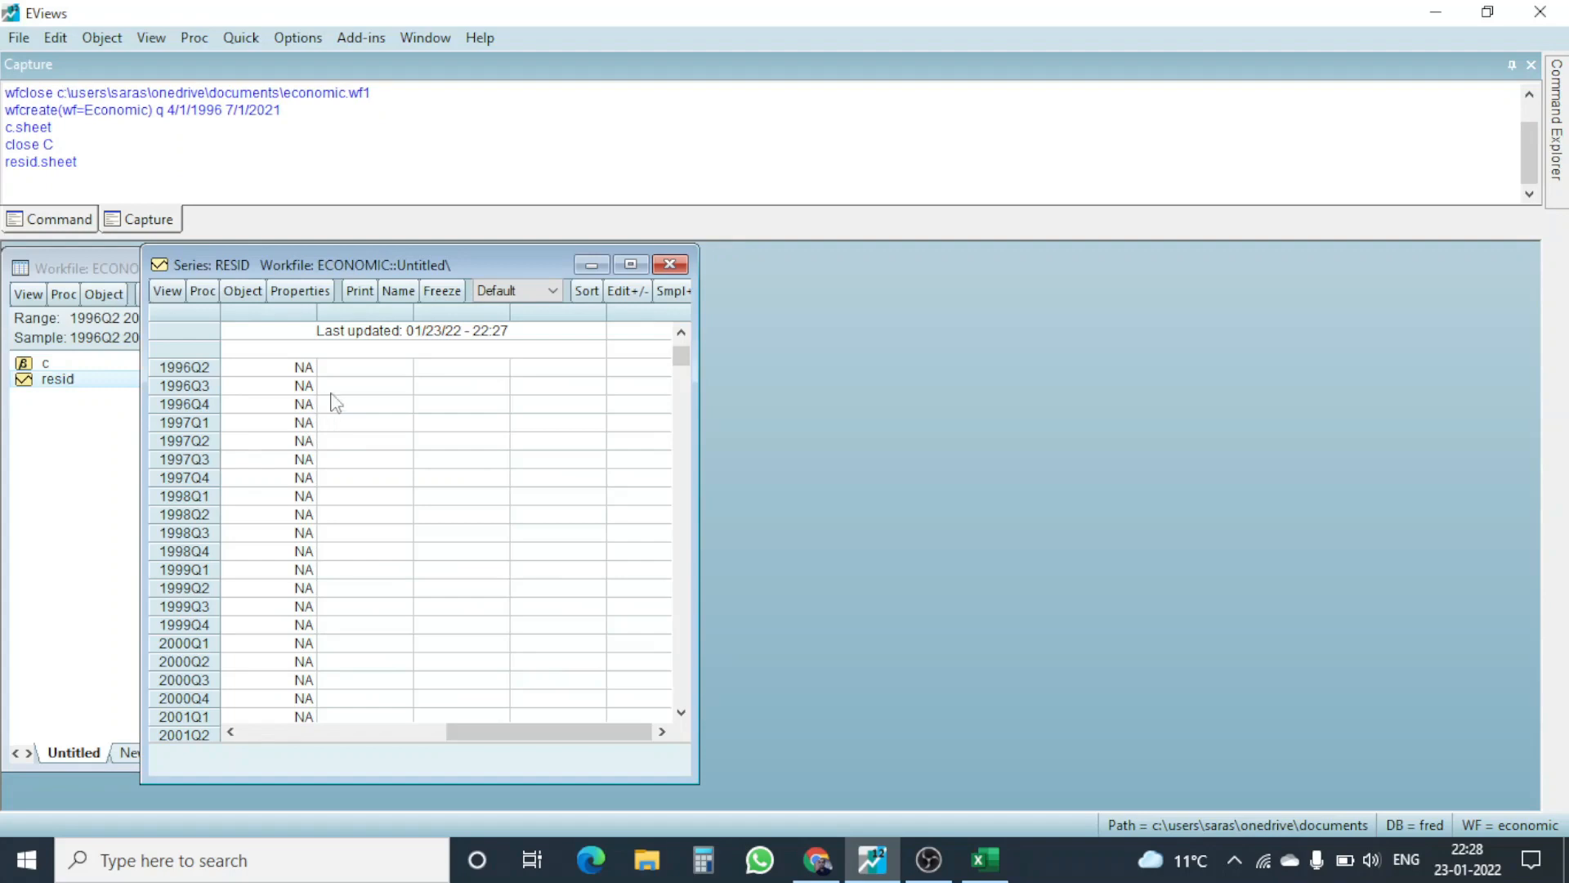
{"action": "mouse_move", "coordinate": [691, 361]}
{"action": "left_mouse_down"}
{"action": "mouse_move", "coordinate": [700, 688]}
{"action": "mouse_move", "coordinate": [703, 337]}
{"action": "left_mouse_up"}
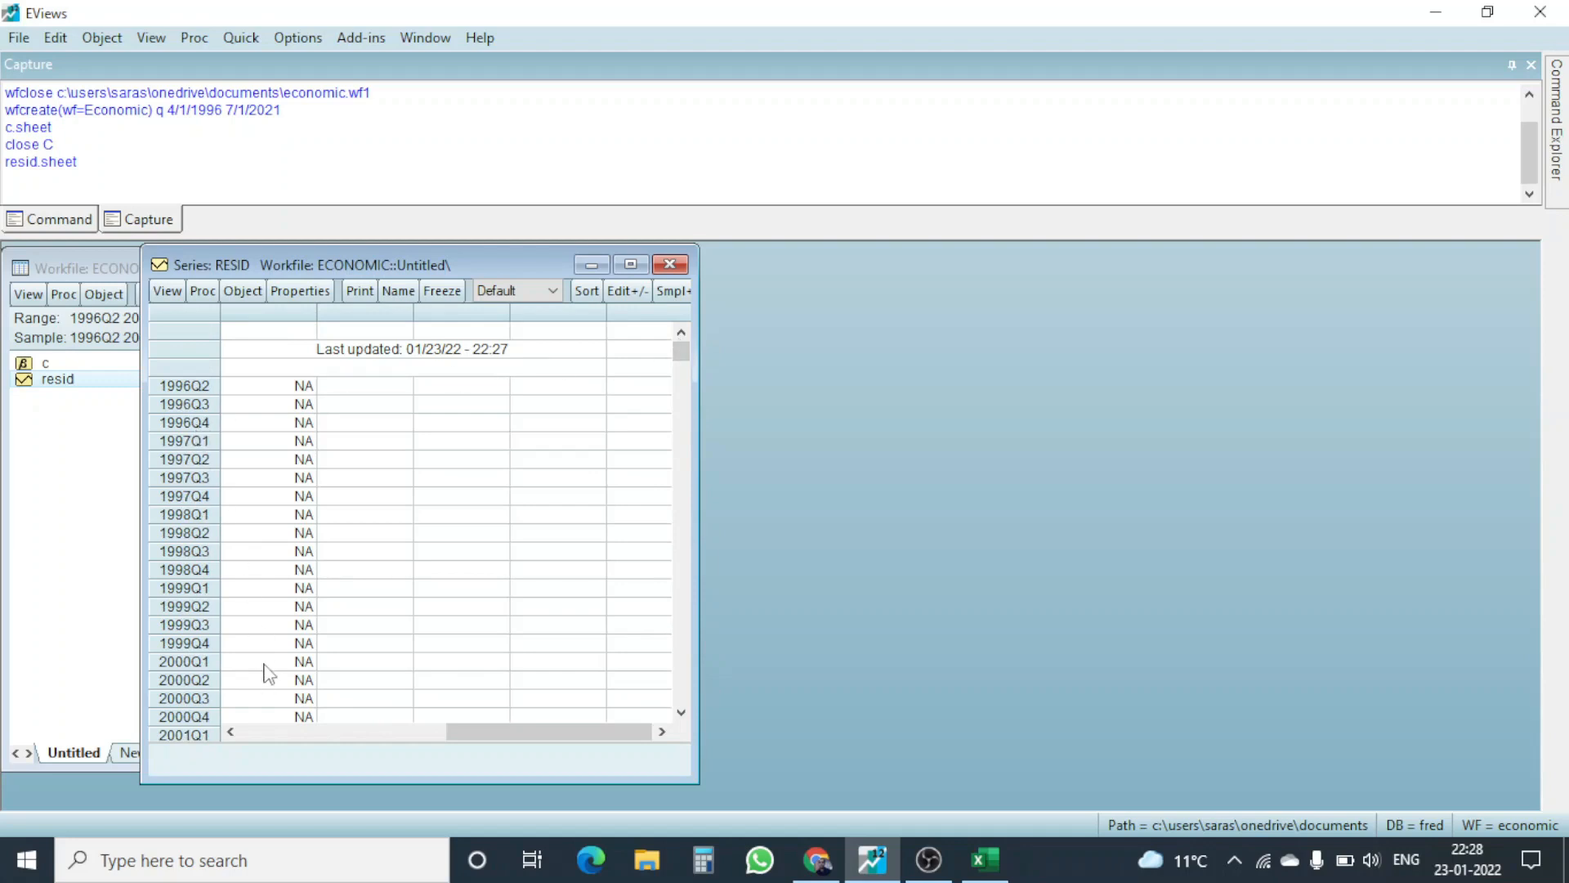
{"action": "left_click", "coordinate": [677, 266]}
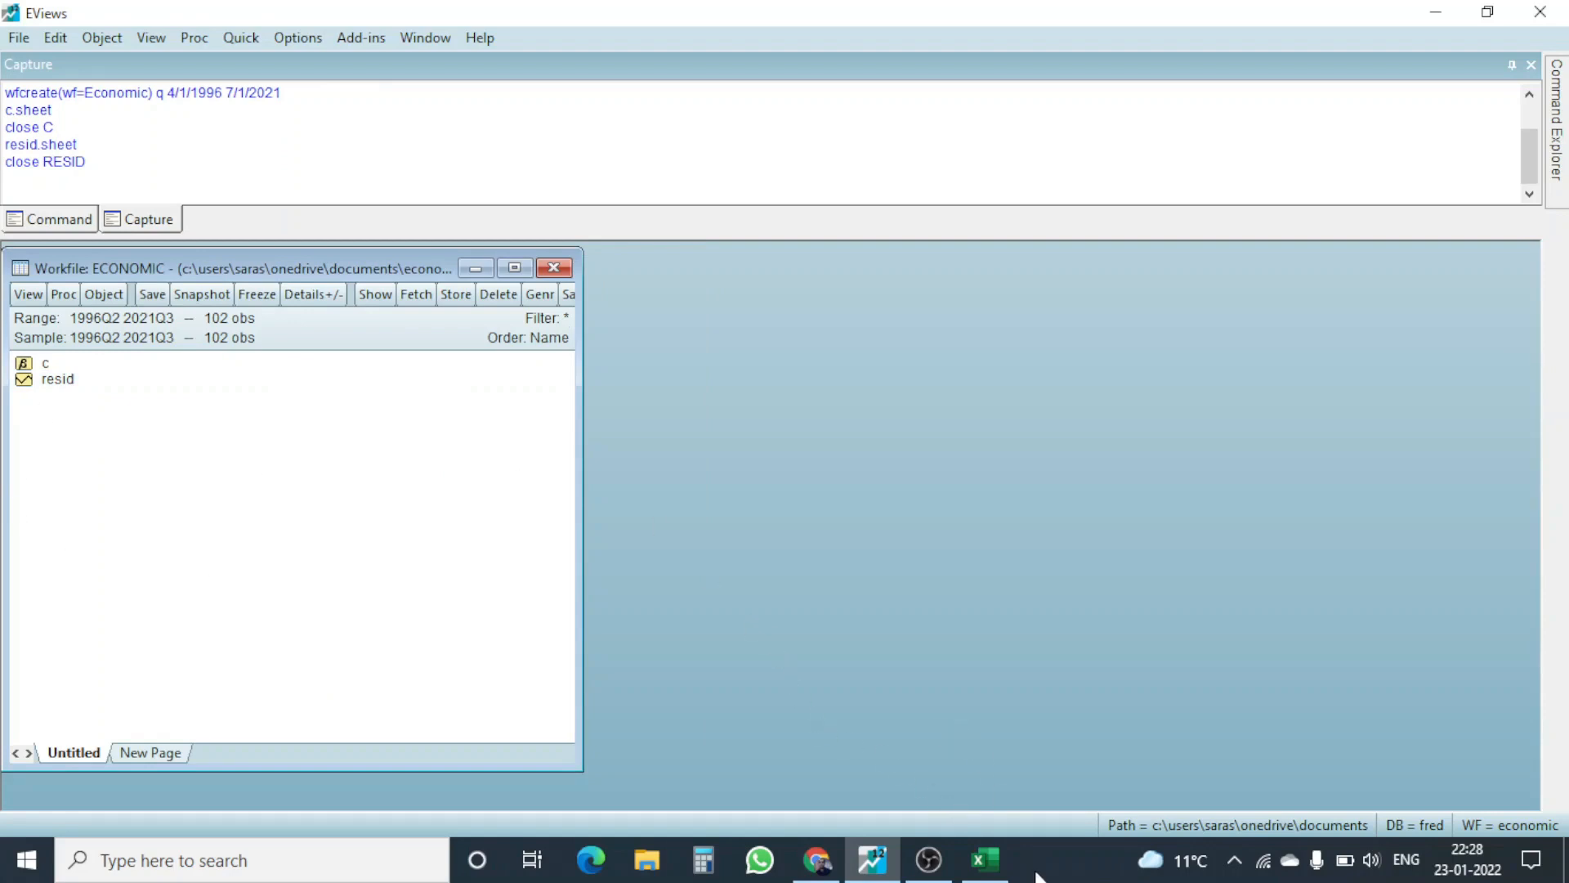
- Switch to the Economic.xlsx workbook in Excel and return to the header row of Sheet1
{"action": "left_click", "coordinate": [985, 860]}
{"action": "left_click", "coordinate": [793, 651]}
{"action": "scroll", "coordinate": [799, 654], "scroll_direction": "up", "scroll_amount": 6}
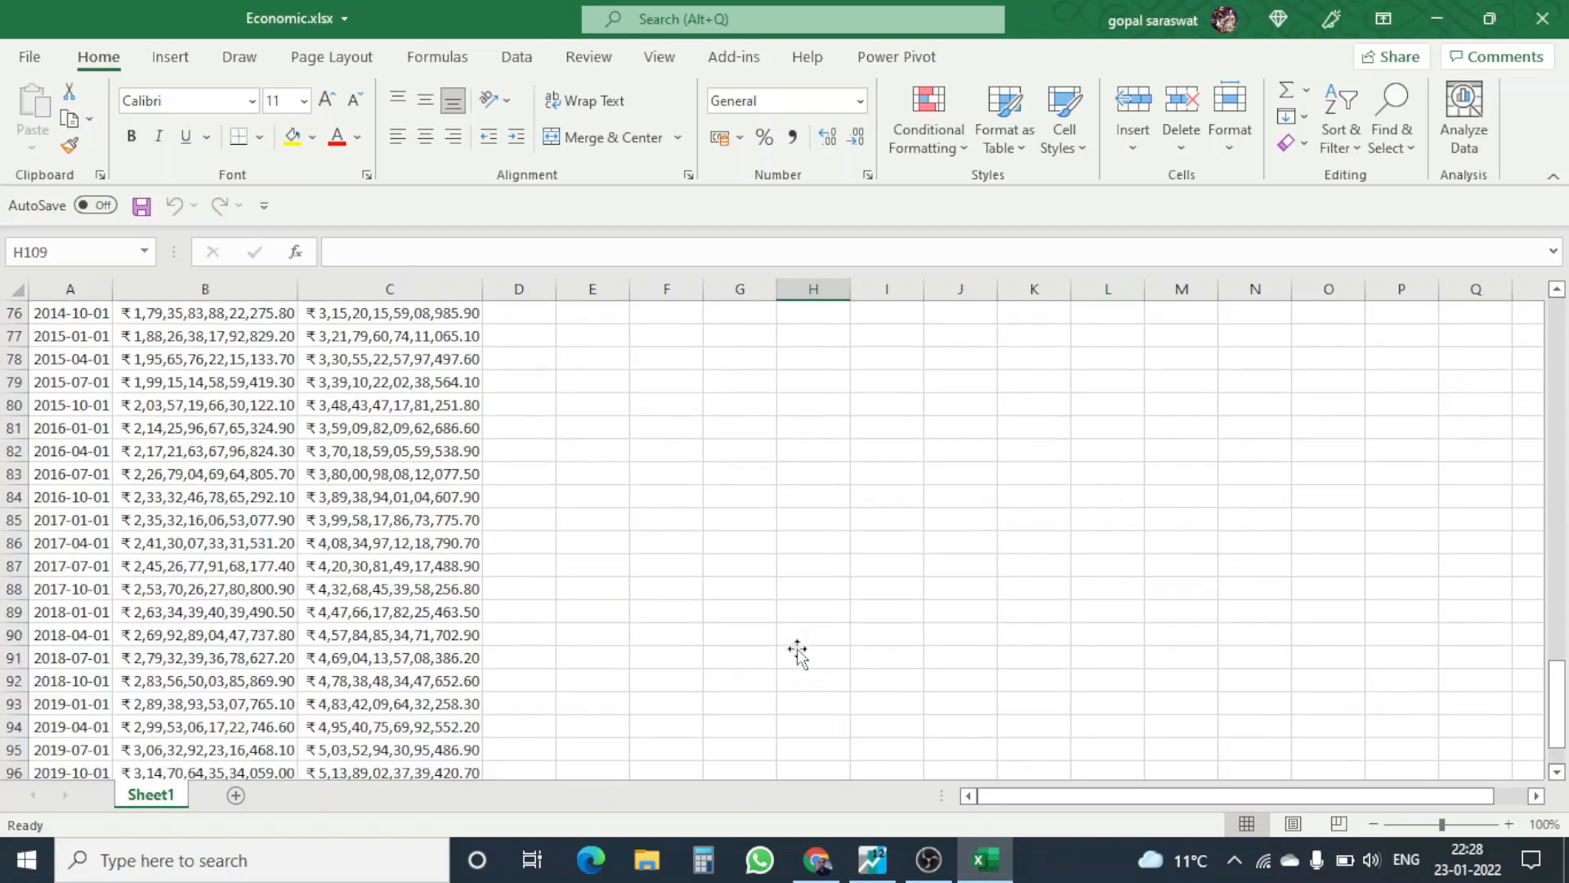
{"action": "scroll", "coordinate": [798, 654], "scroll_direction": "up", "scroll_amount": 20}
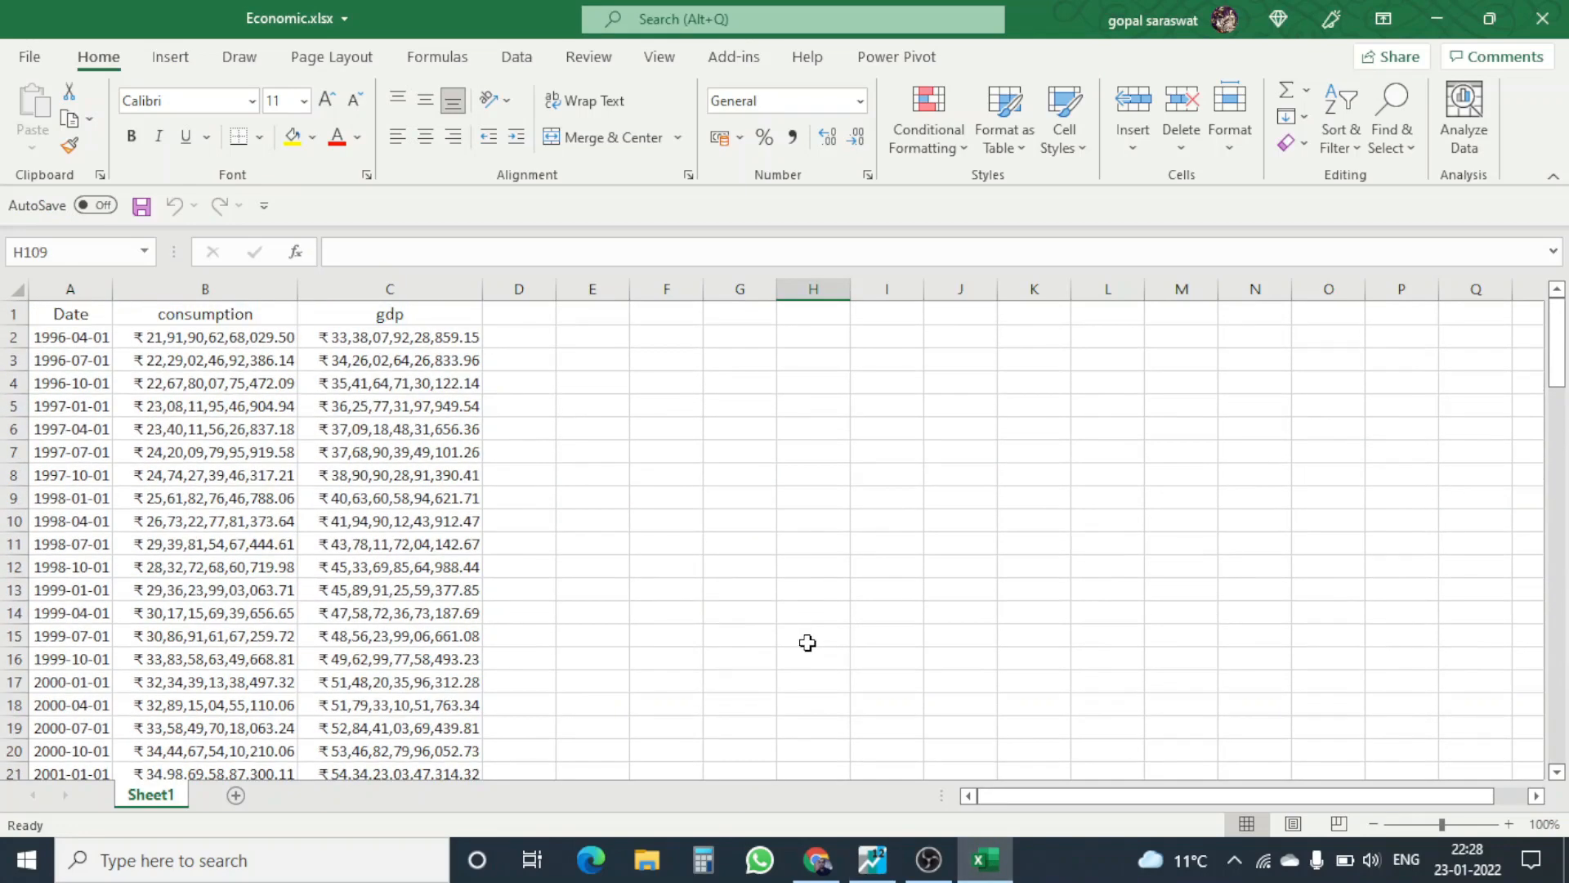
{"action": "left_click", "coordinate": [51, 314]}
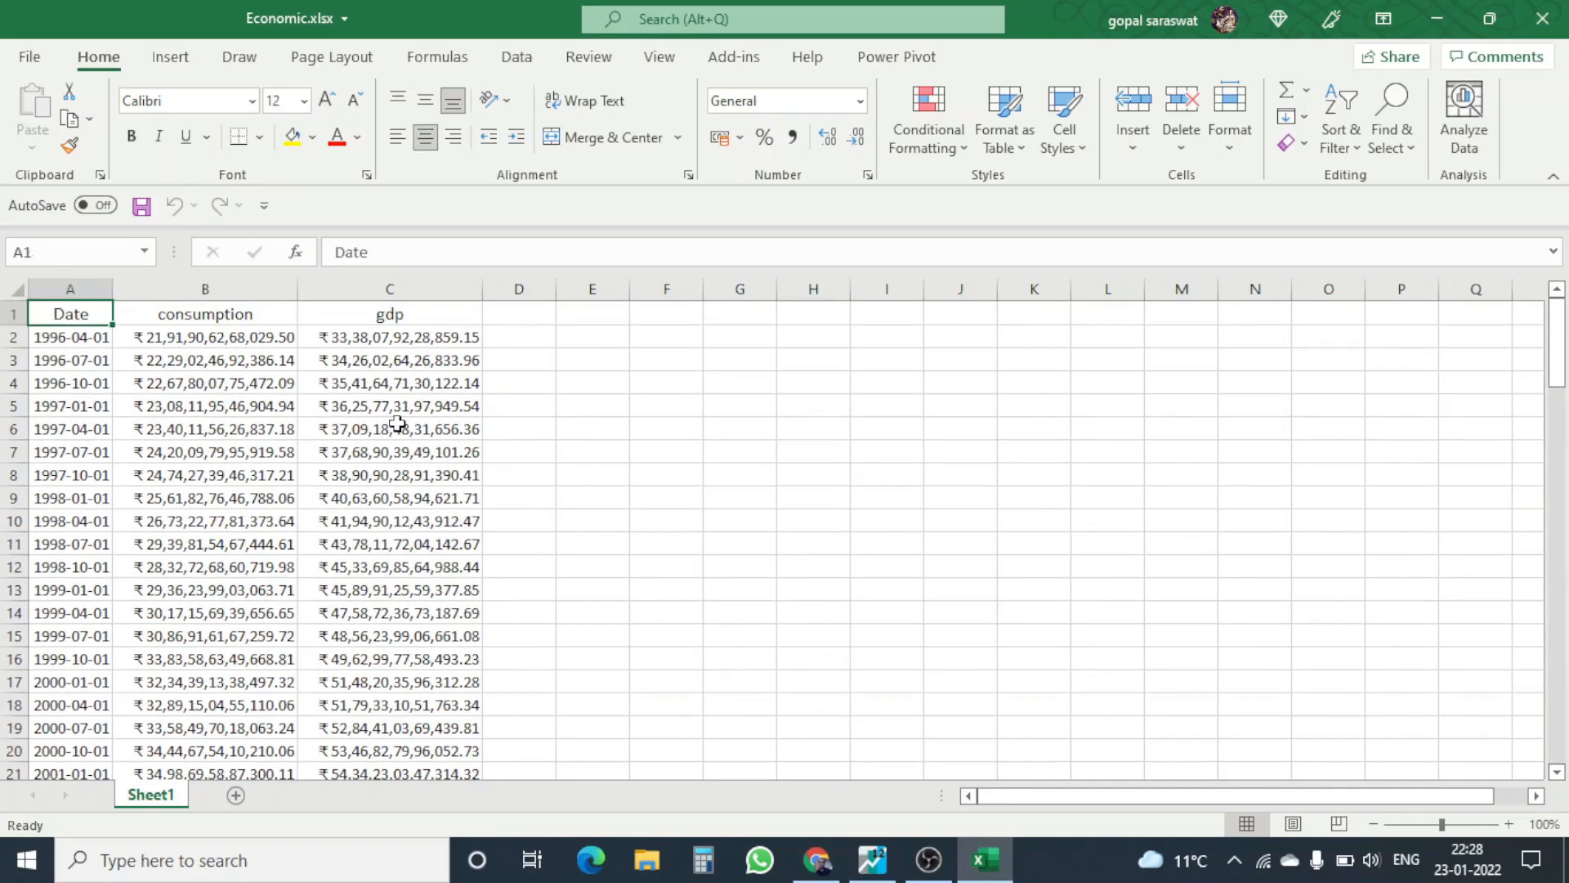
{"action": "key", "text": "shift+Right"}
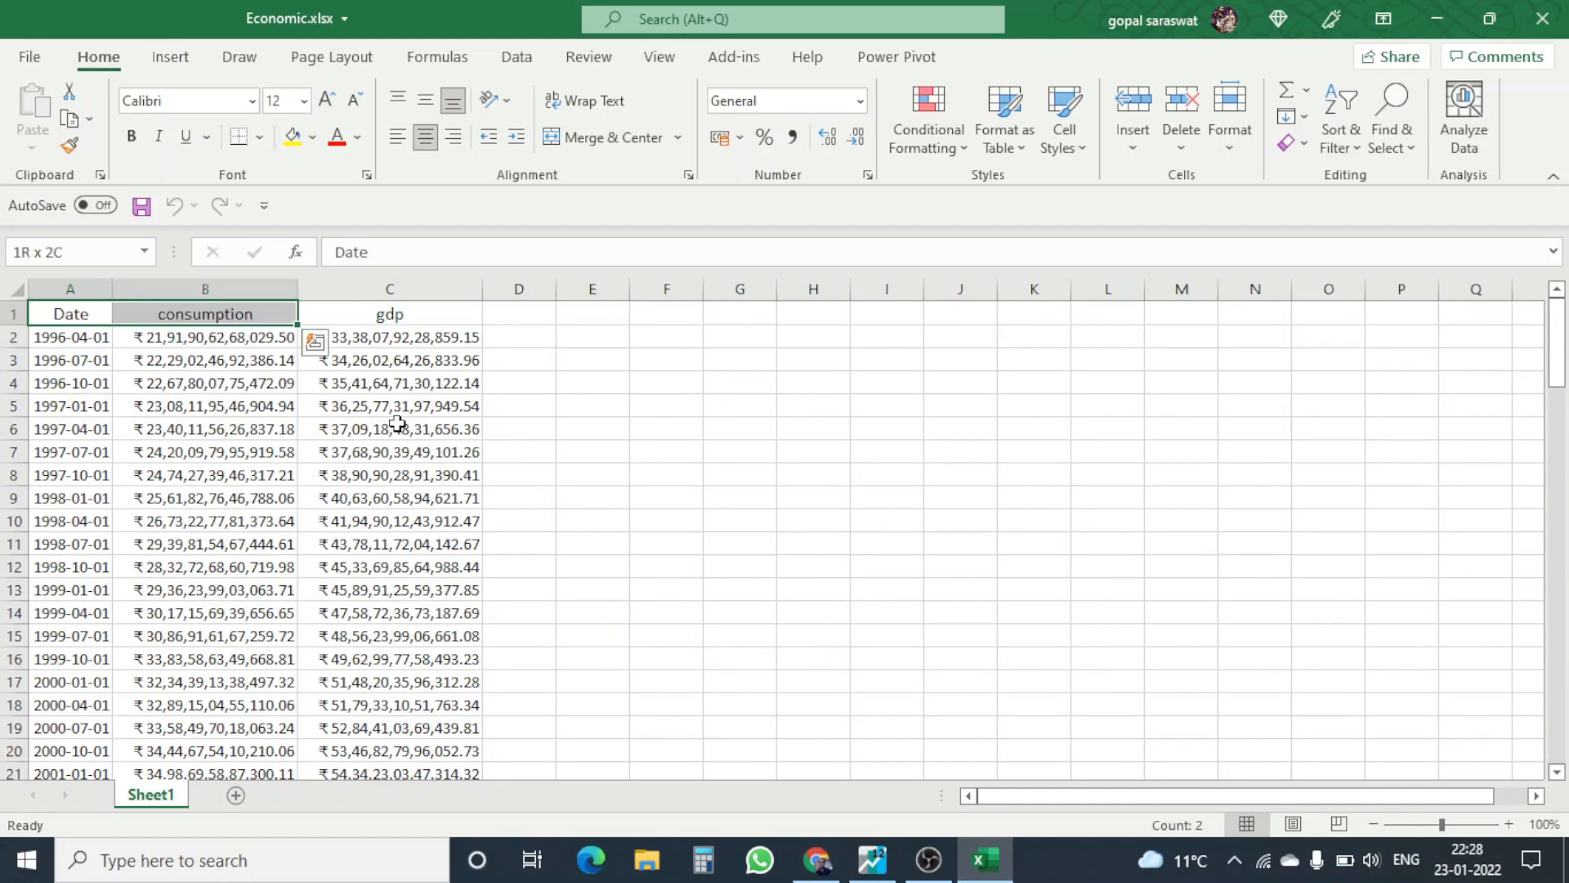
{"action": "key", "text": "ctrl+q"}
{"action": "key", "text": "Right"}
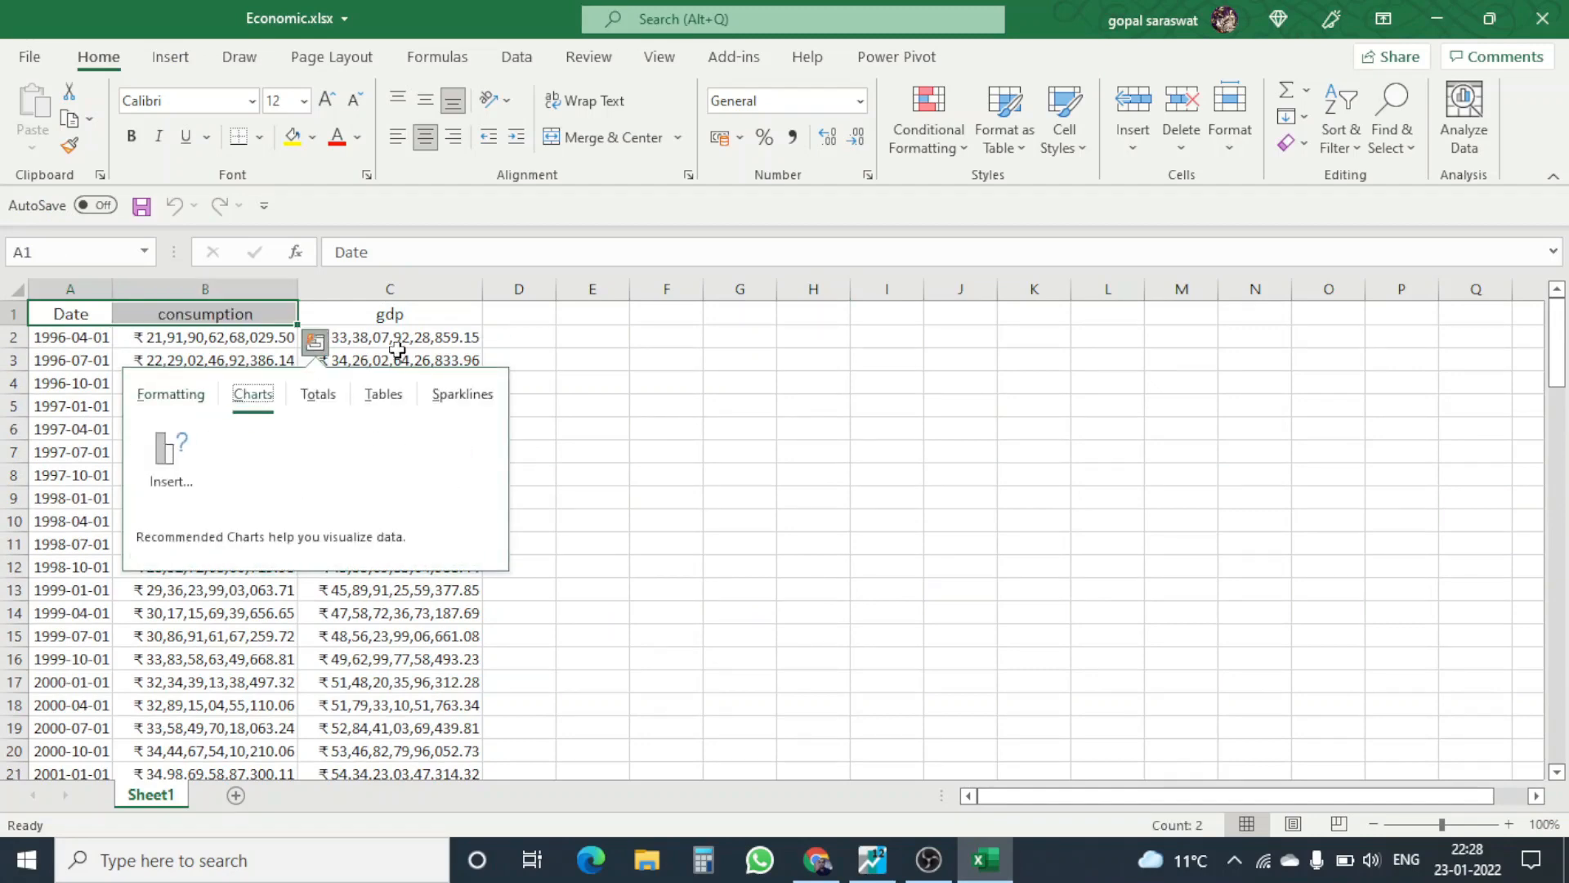
{"action": "left_click", "coordinate": [405, 315]}
- Select the Date, consumption and gdp columns from the headers down to the last data row and copy them
{"action": "left_click", "coordinate": [83, 314]}
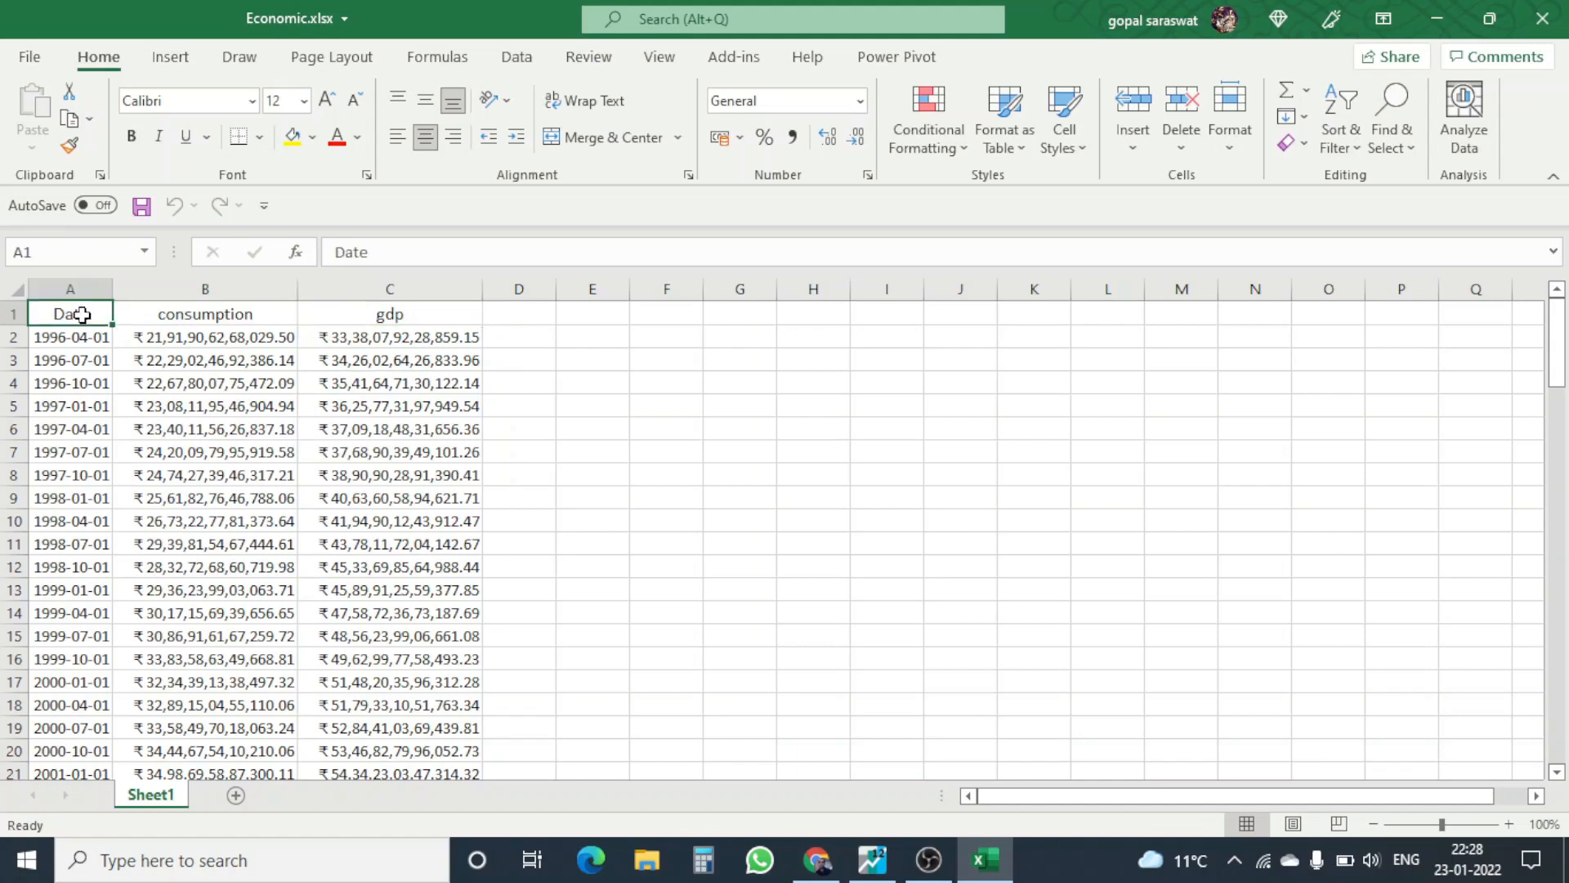
{"action": "key", "text": "shift+Right"}
{"action": "key", "text": "shift+Right"}
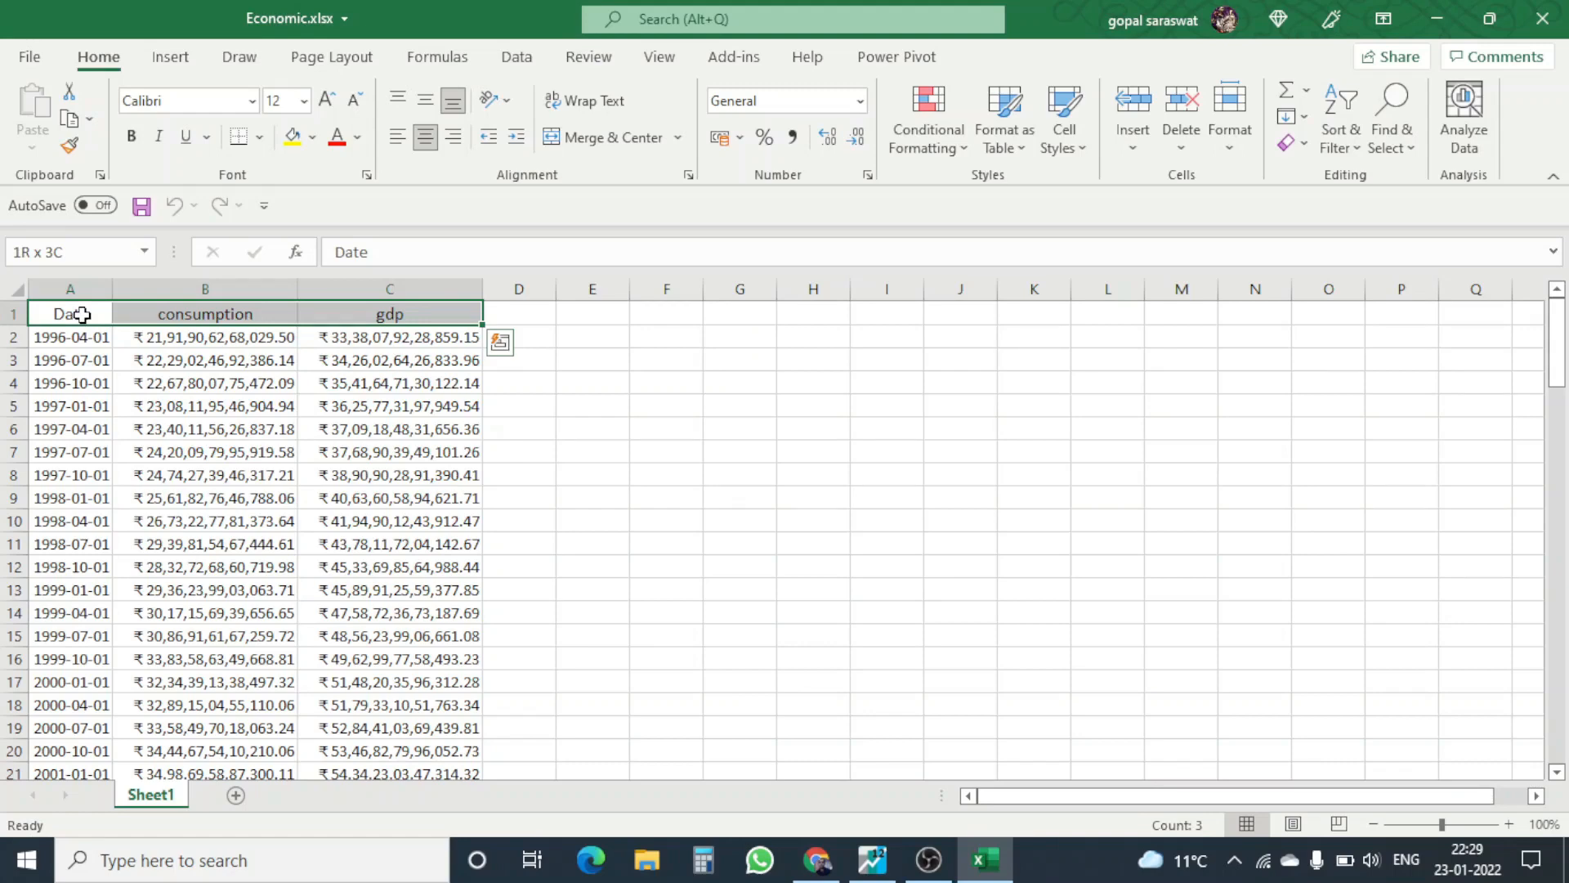
{"action": "key", "text": "ctrl+shift+Down"}
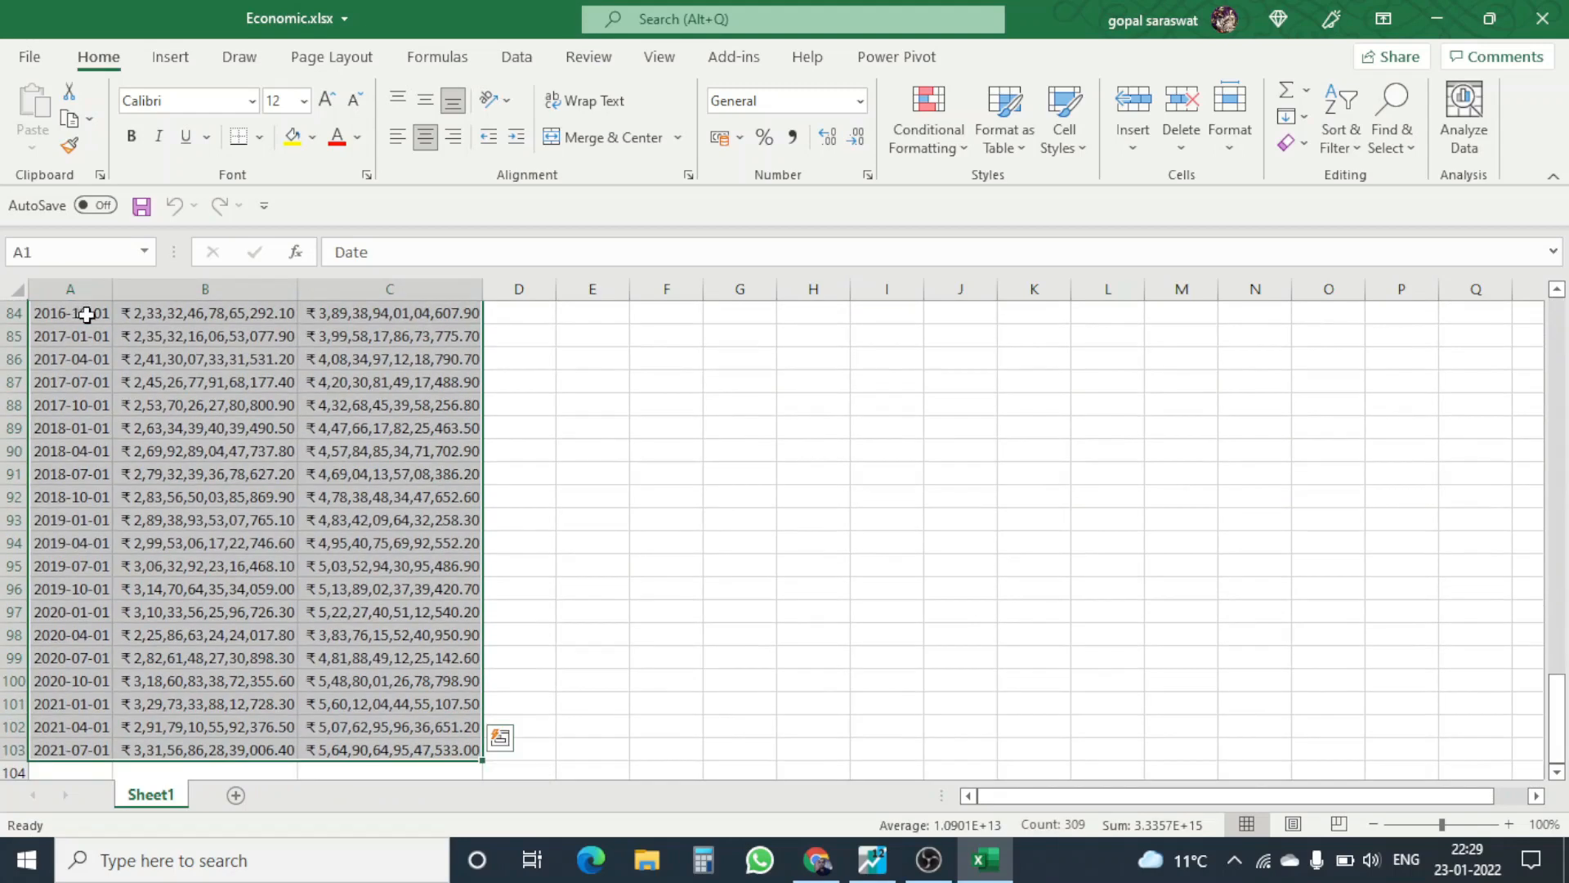
{"action": "key", "text": "ctrl+c"}
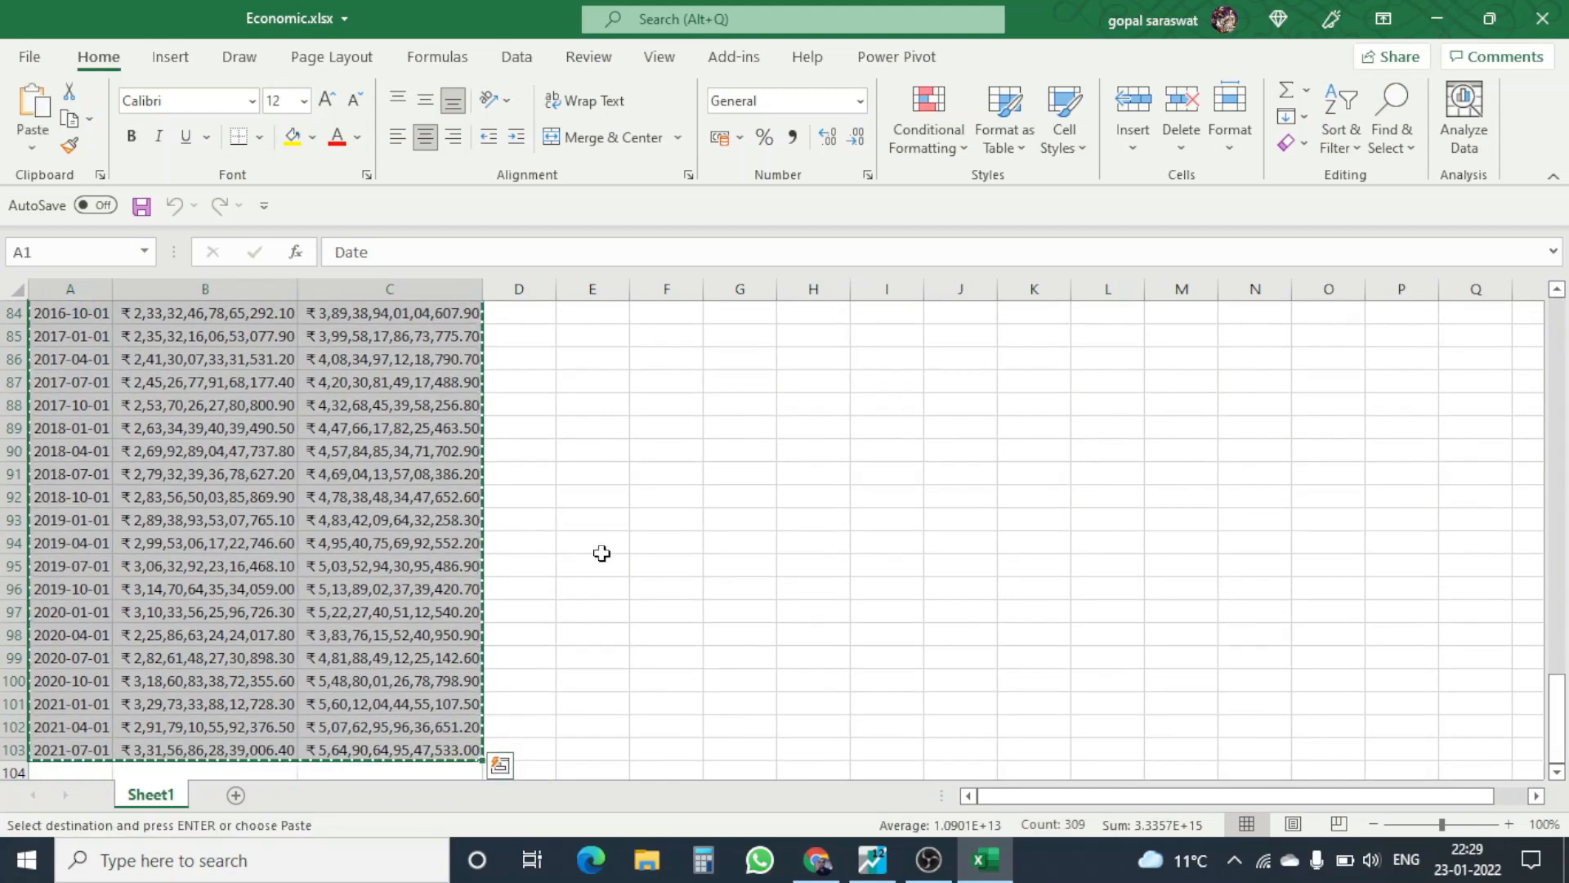
- Switch back to EViews and paste the copied data into the Economic workfile
{"action": "left_click", "coordinate": [875, 862]}
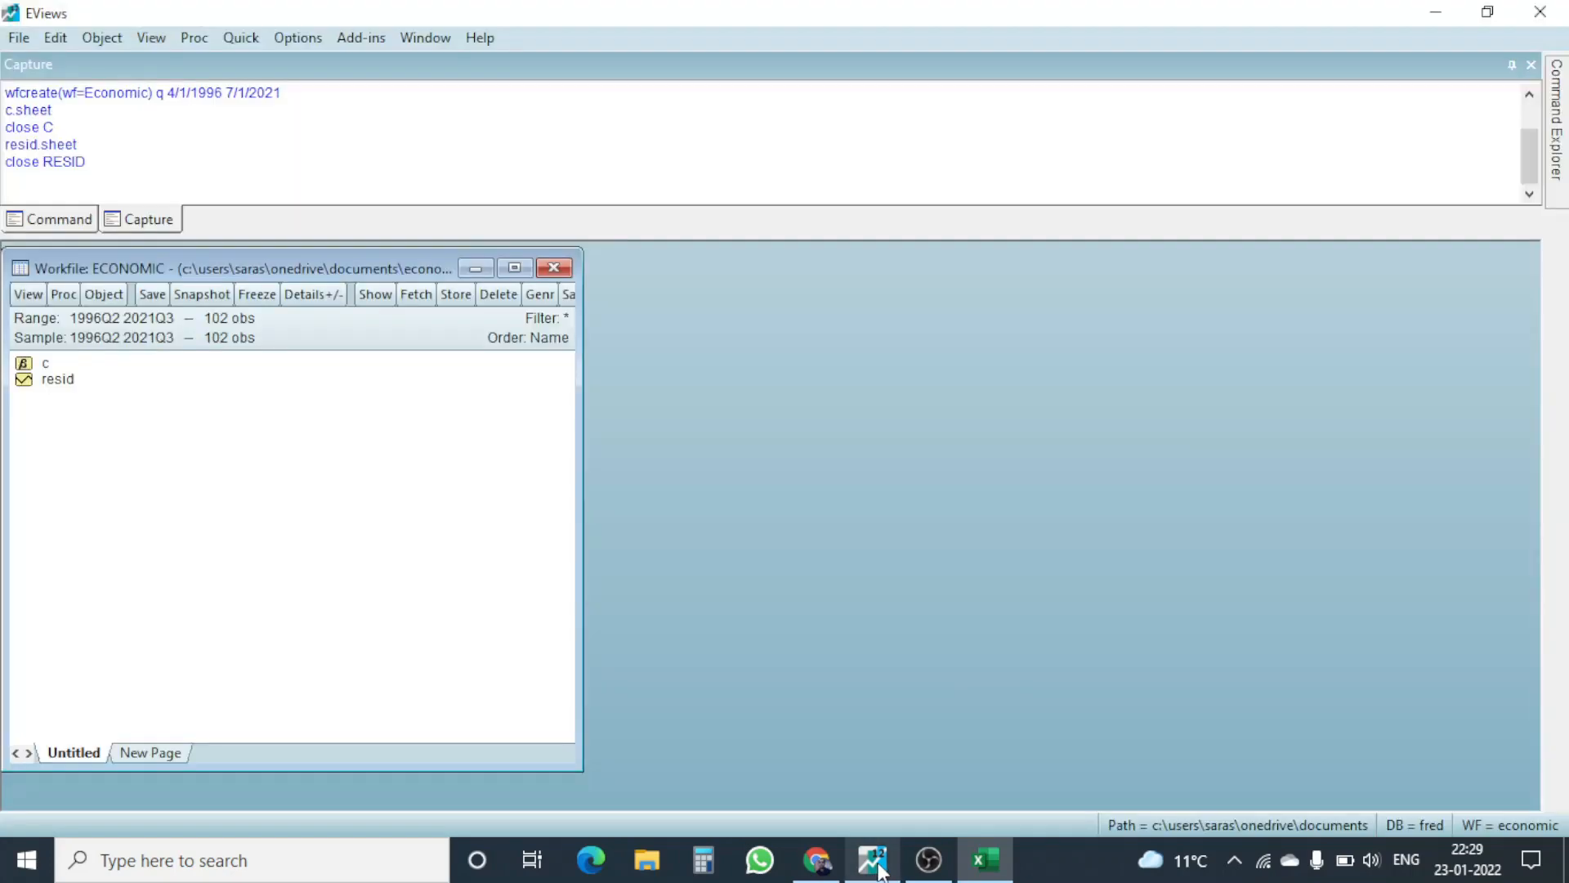
{"action": "right_click", "coordinate": [250, 407]}
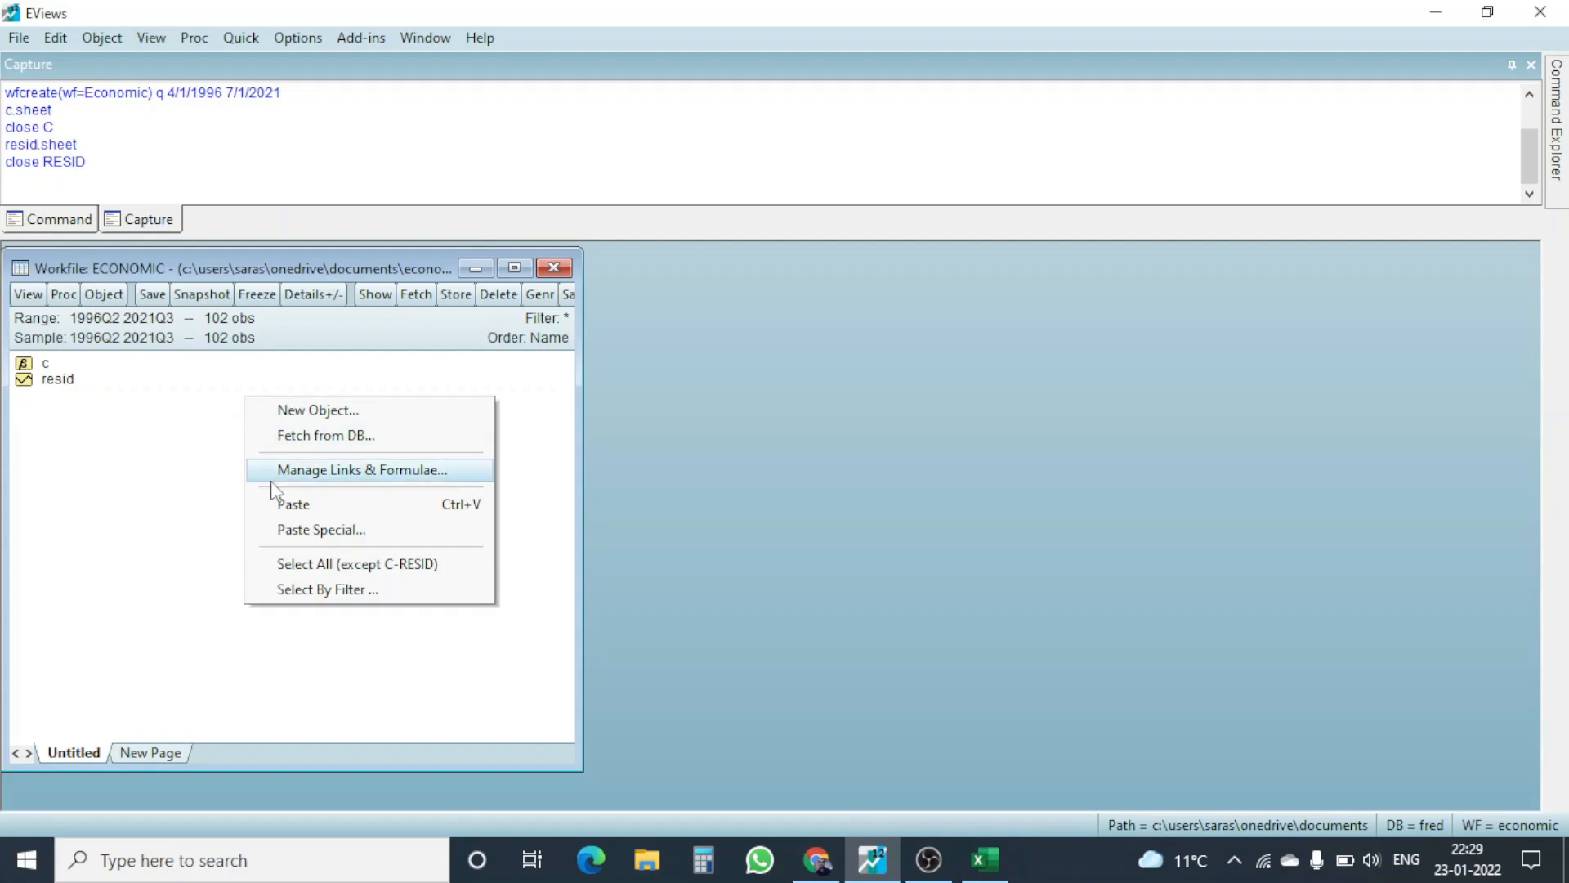
{"action": "left_click", "coordinate": [391, 509]}
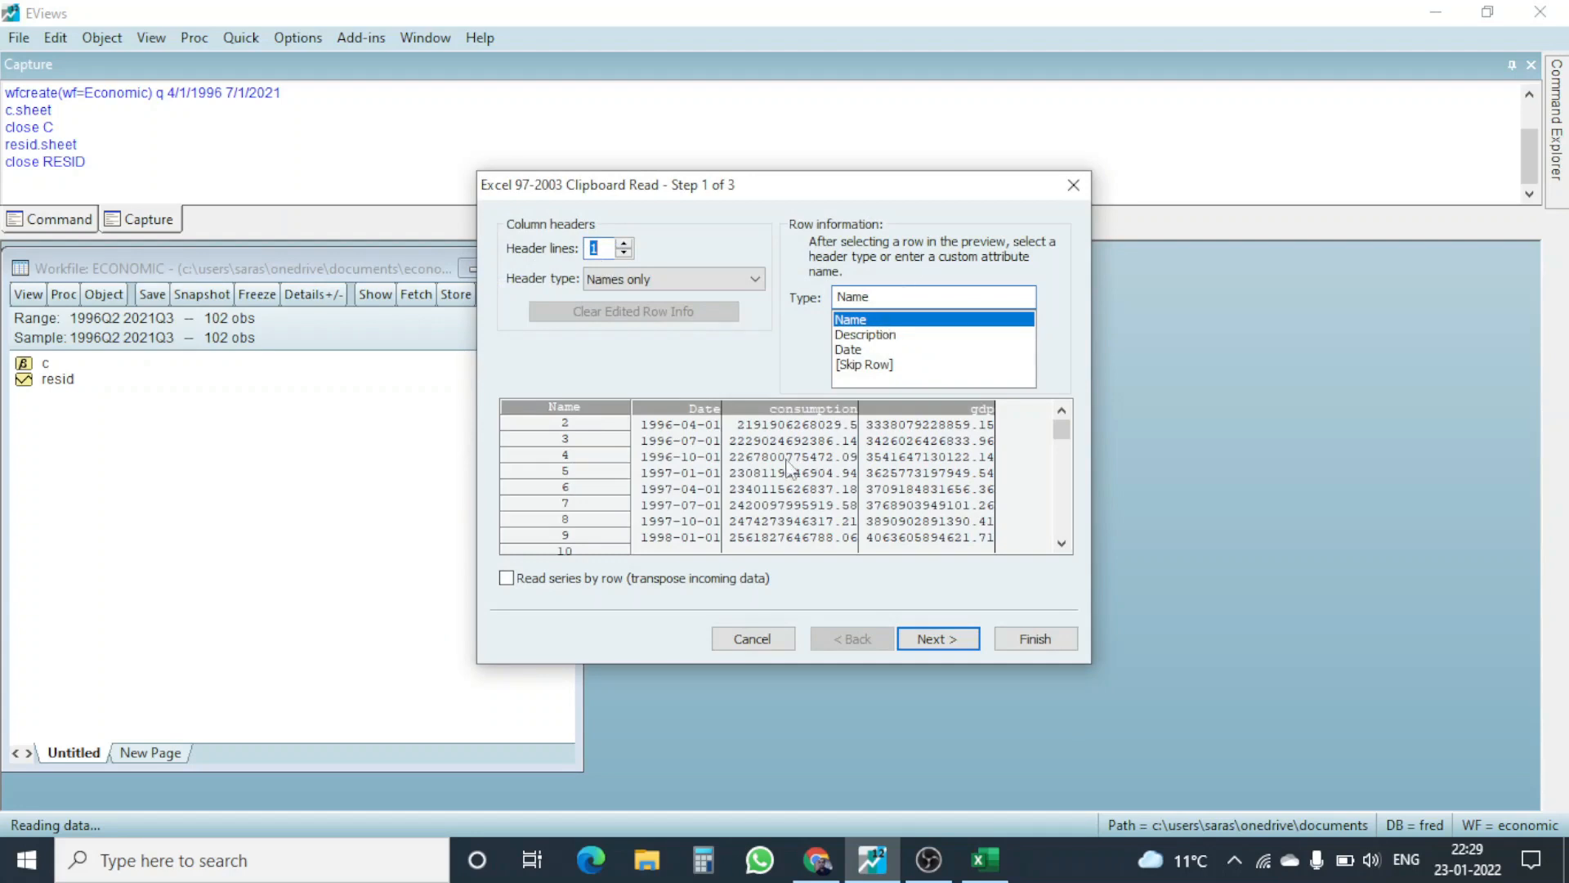
- Check the clipboard preview, finish the import with the default dated-read settings, and decline linking the series to the external source
{"action": "left_click", "coordinate": [1061, 520]}
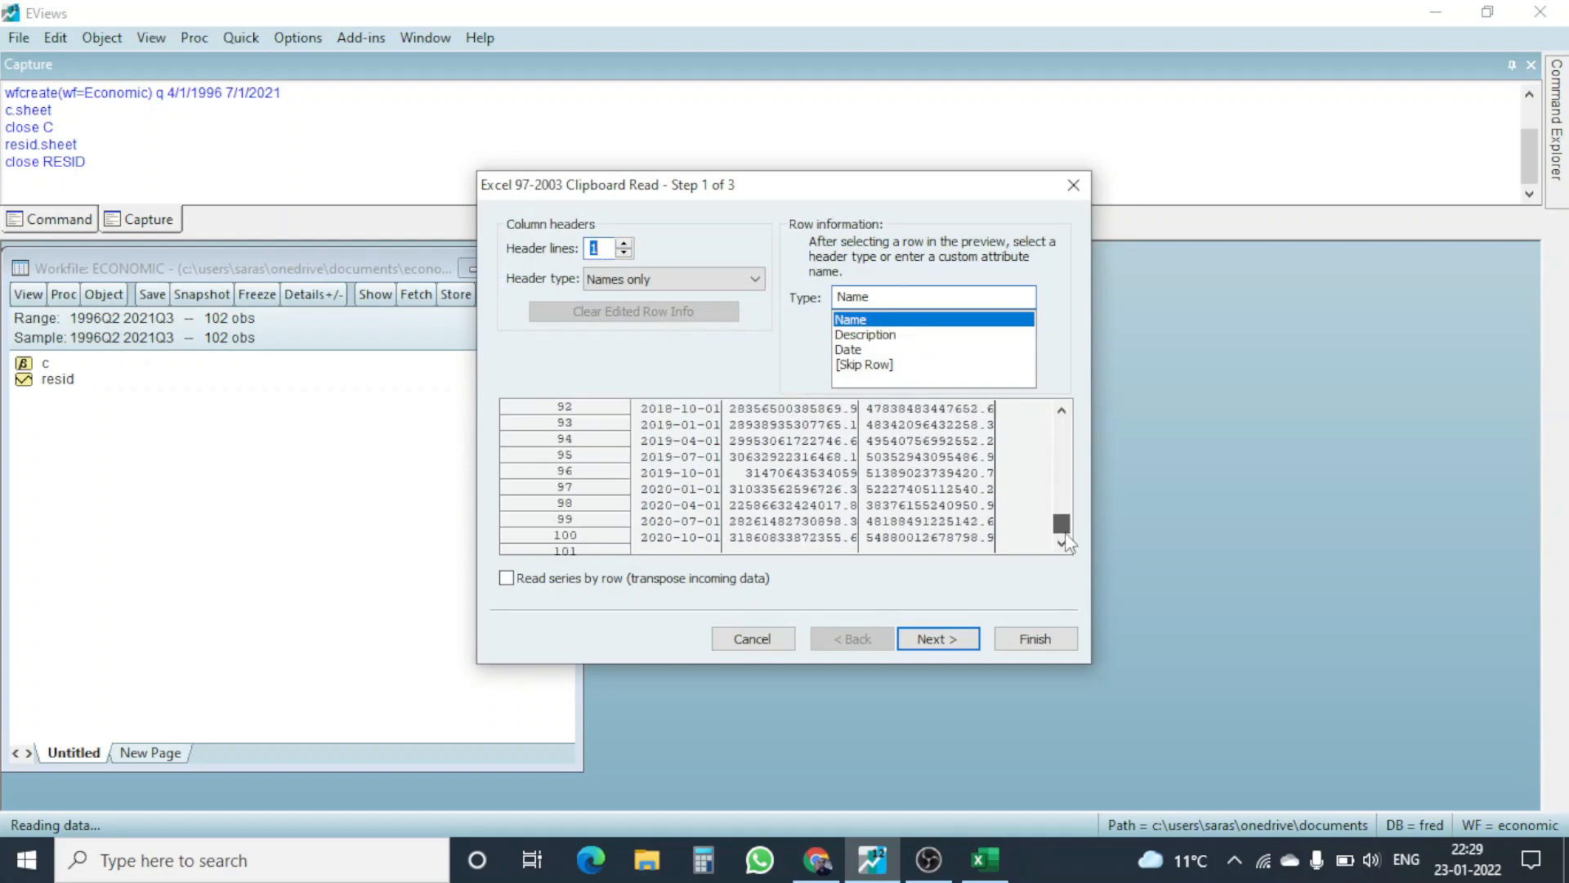
{"action": "left_click", "coordinate": [953, 645]}
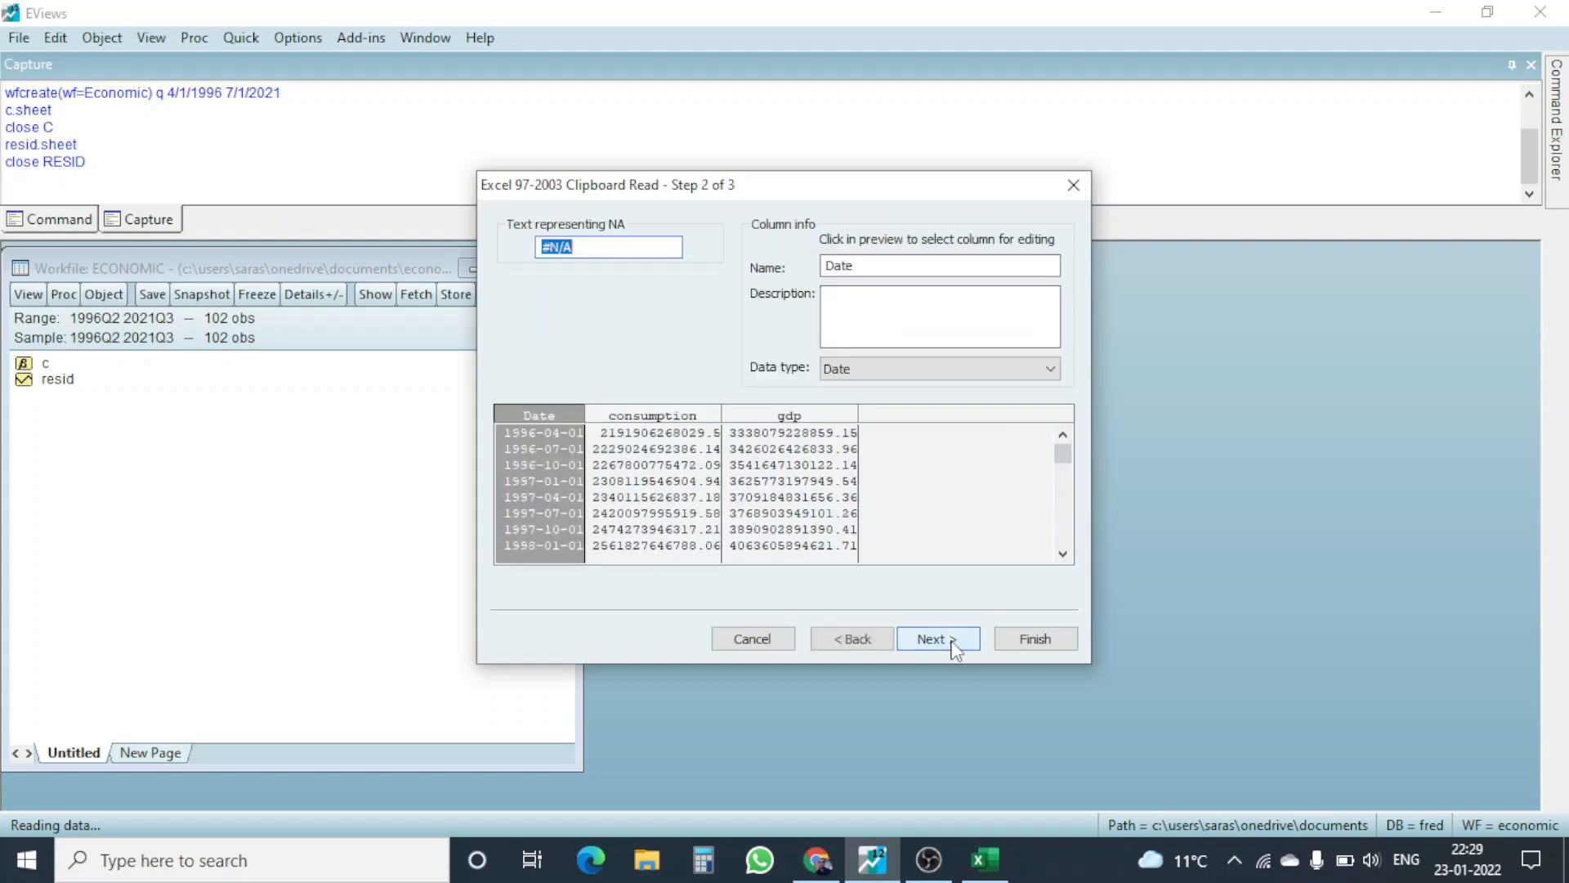
{"action": "left_click", "coordinate": [953, 646]}
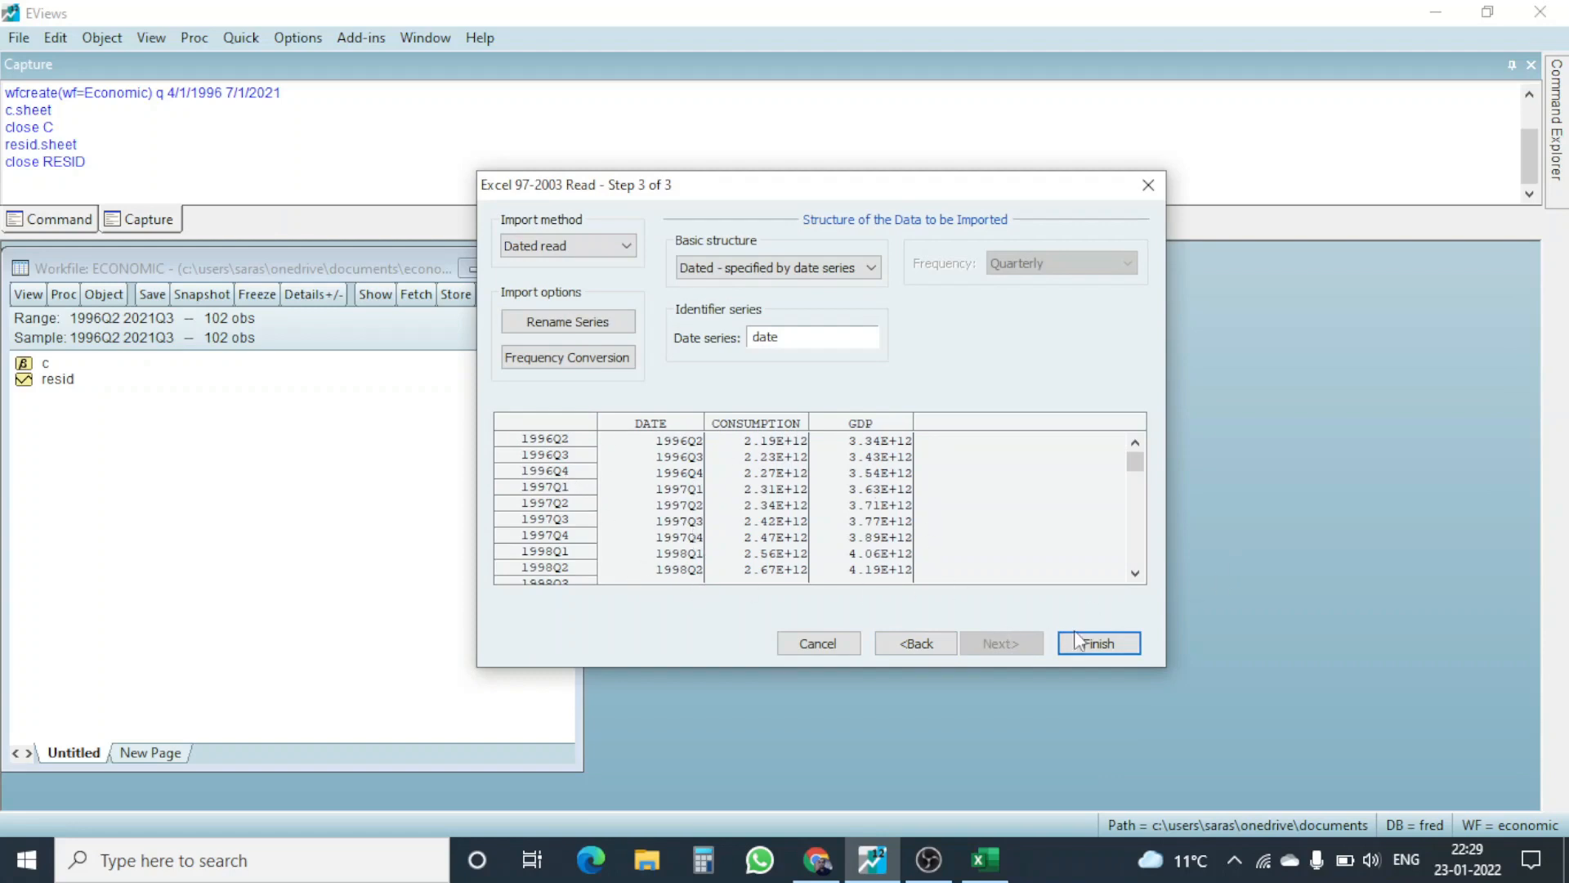
{"action": "left_click", "coordinate": [1095, 644]}
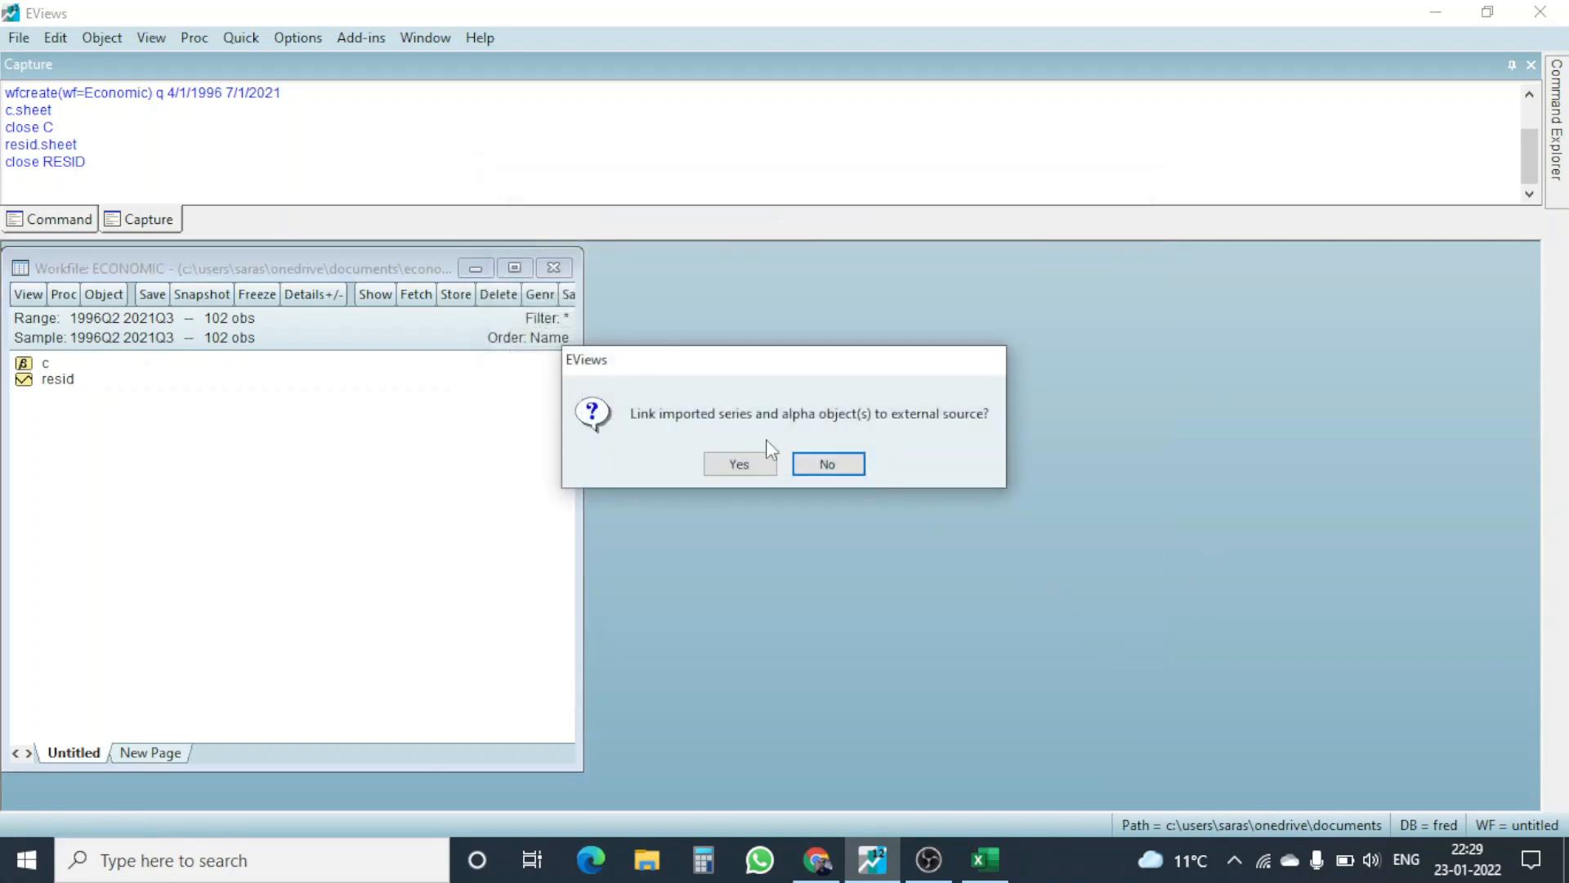
{"action": "left_click", "coordinate": [844, 465]}
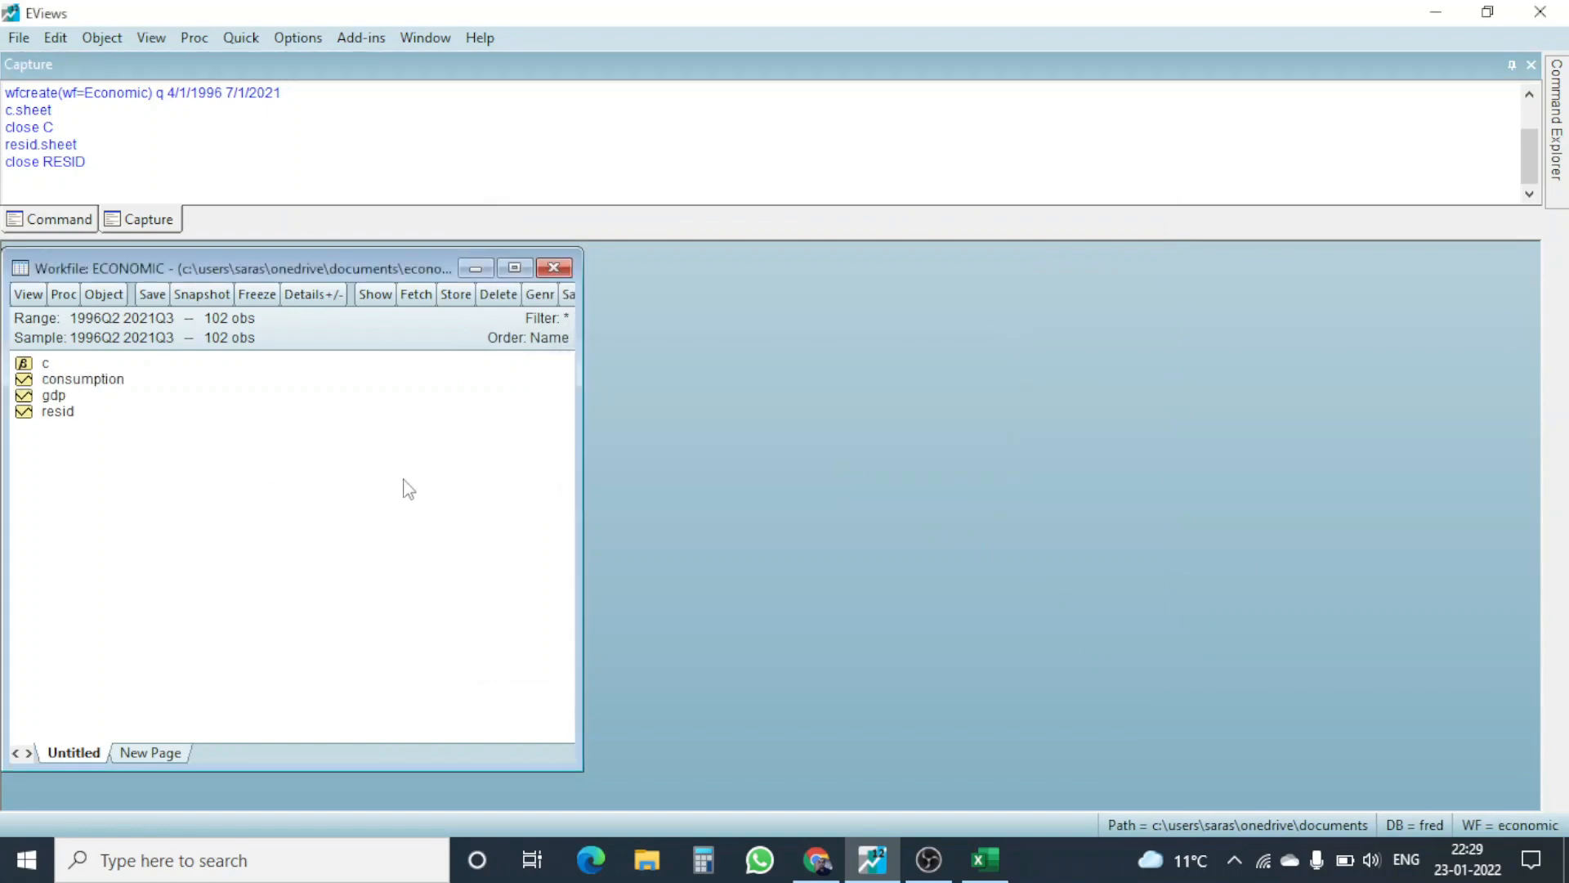
- Open the gdp and consumption series together as a group and place its window beside the workfile
{"action": "left_click", "coordinate": [116, 382]}
{"action": "left_click", "coordinate": [54, 395]}
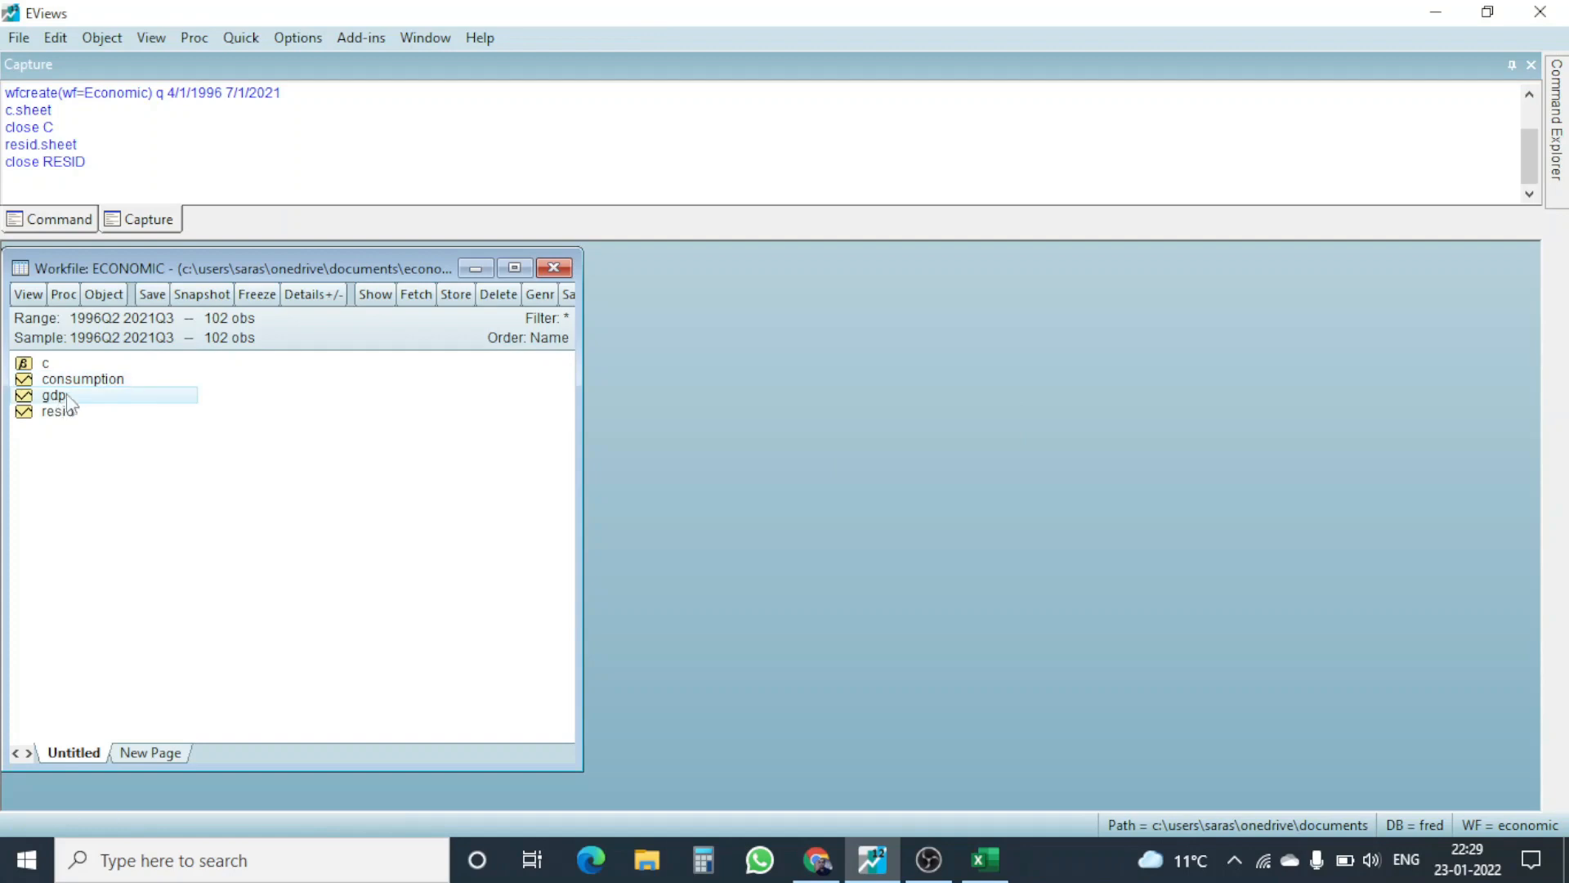
{"action": "left_click", "coordinate": [82, 382], "text": "ctrl"}
{"action": "right_click", "coordinate": [81, 384]}
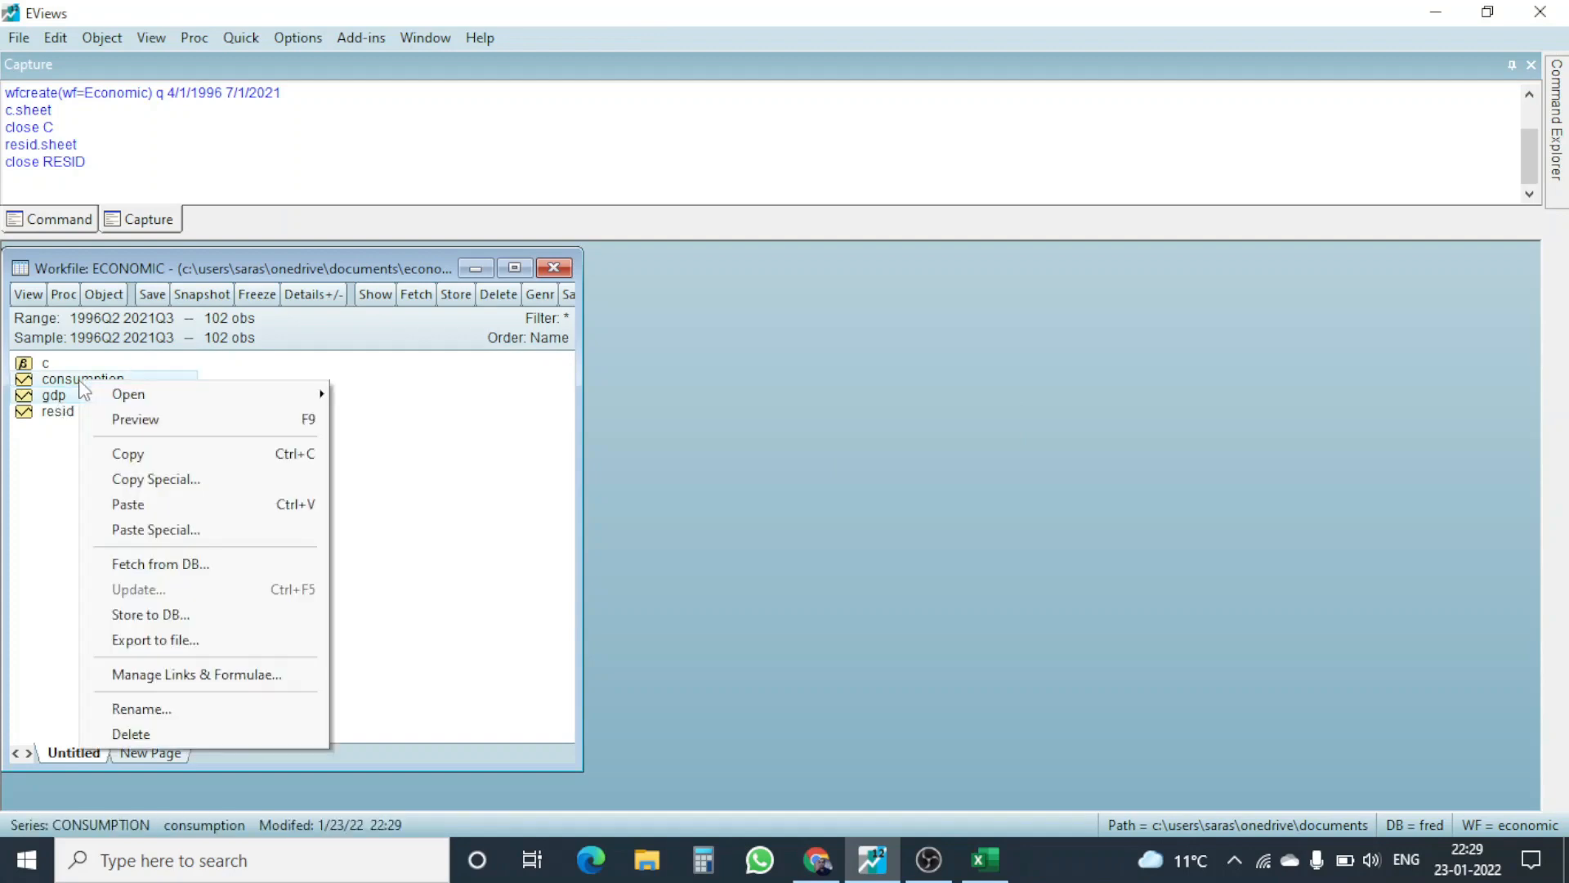
{"action": "mouse_move", "coordinate": [314, 396]}
{"action": "left_click", "coordinate": [391, 394]}
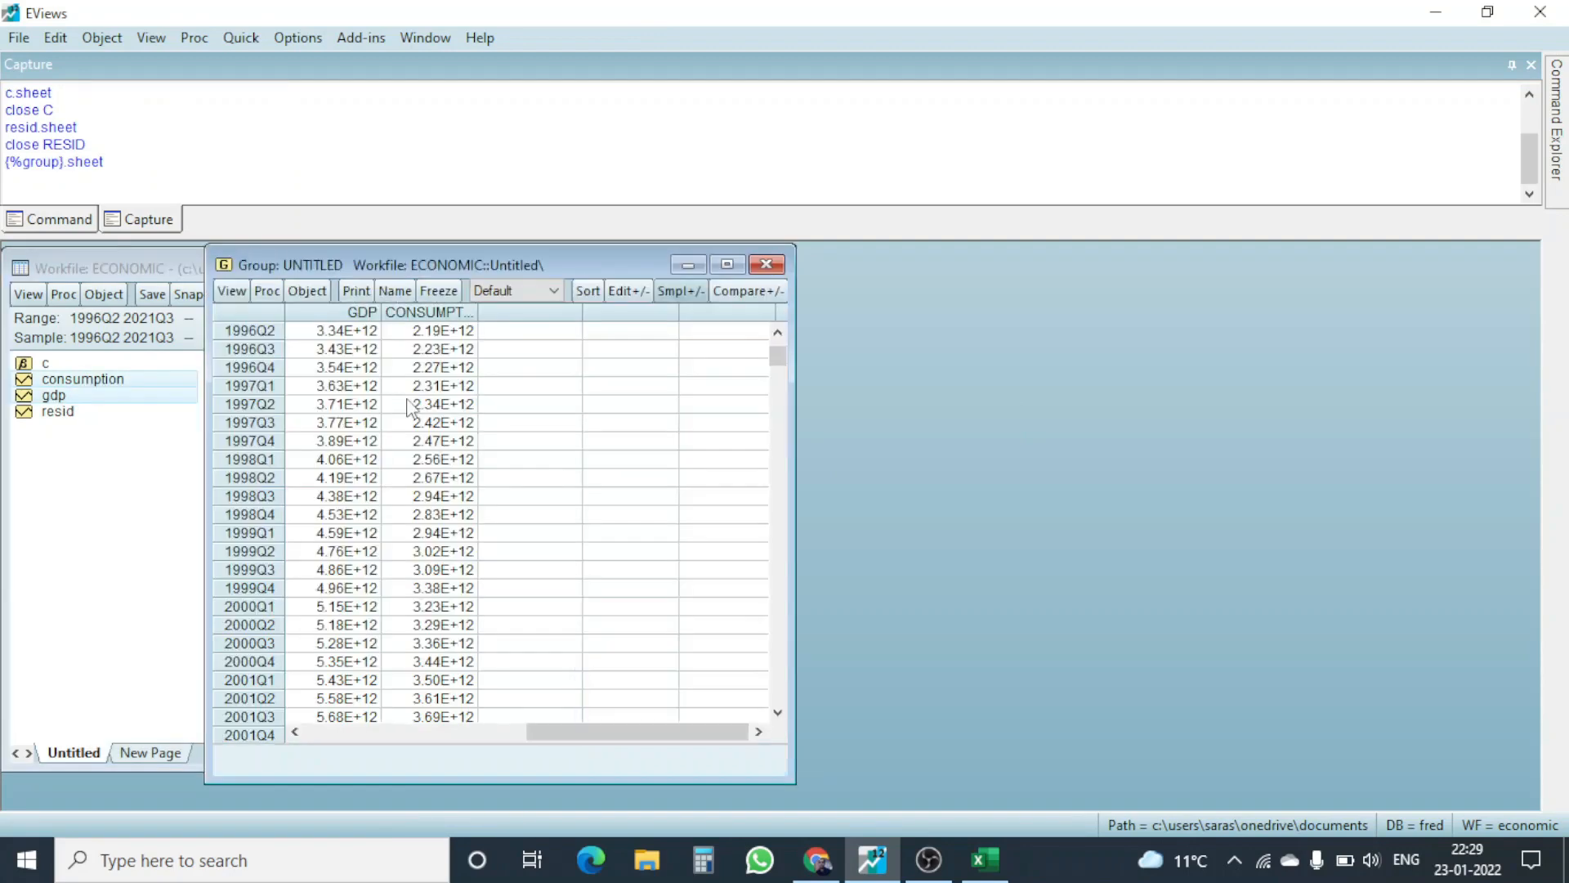
{"action": "left_click_drag", "start_coordinate": [479, 277], "coordinate": [881, 267]}
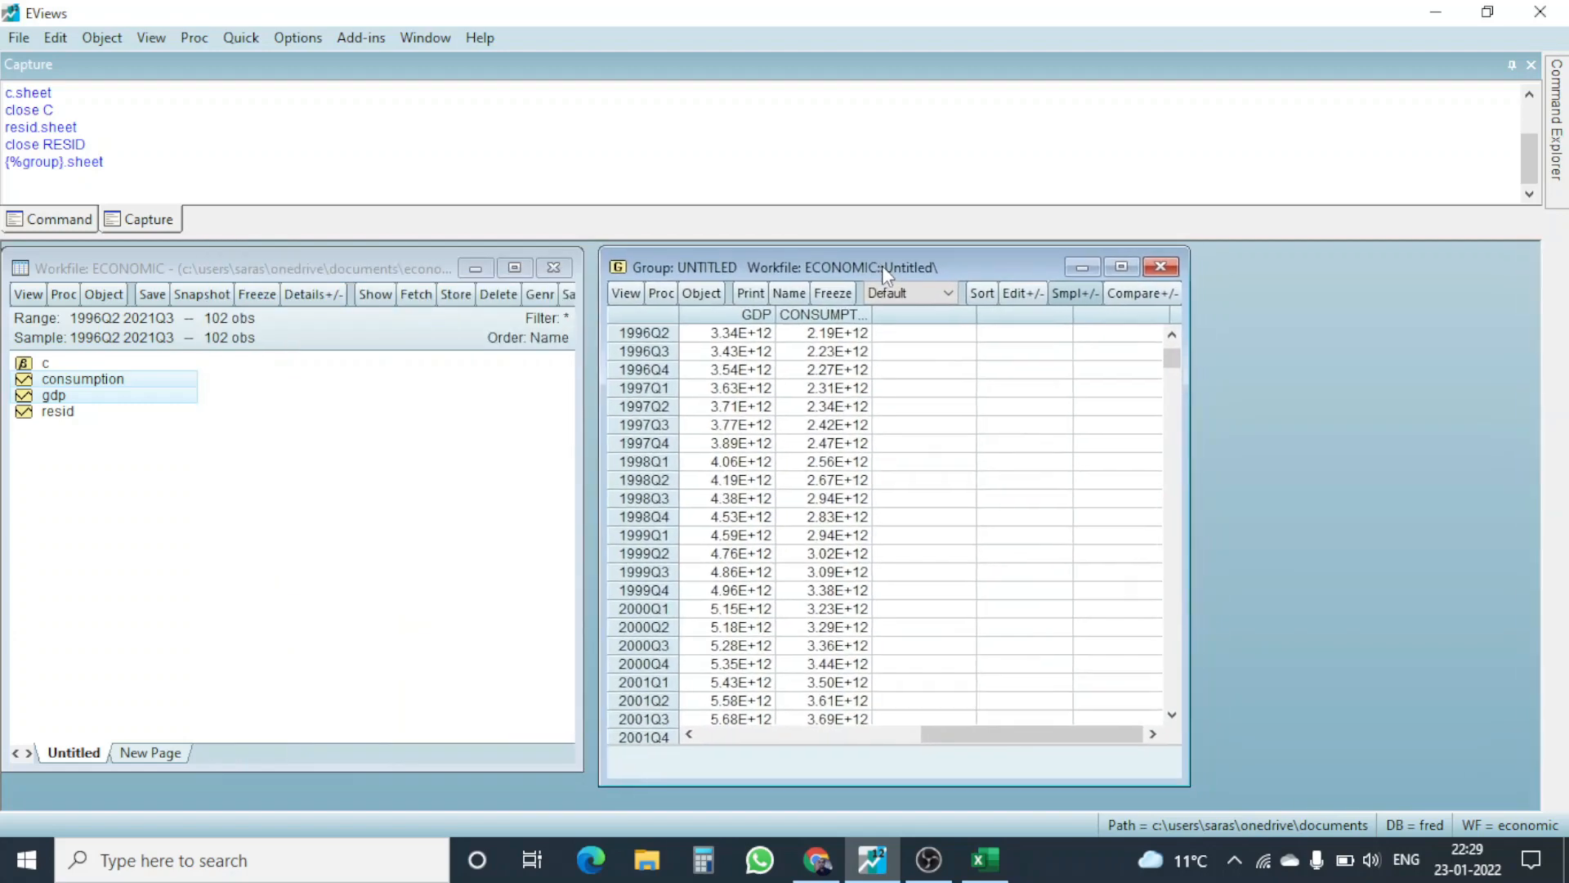
- Look through the quarterly GDP and consumption observations in the group spreadsheet and return to its beginning
{"action": "left_click_drag", "start_coordinate": [1174, 361], "coordinate": [1192, 610]}
{"action": "left_click_drag", "start_coordinate": [1193, 540], "coordinate": [1181, 331]}
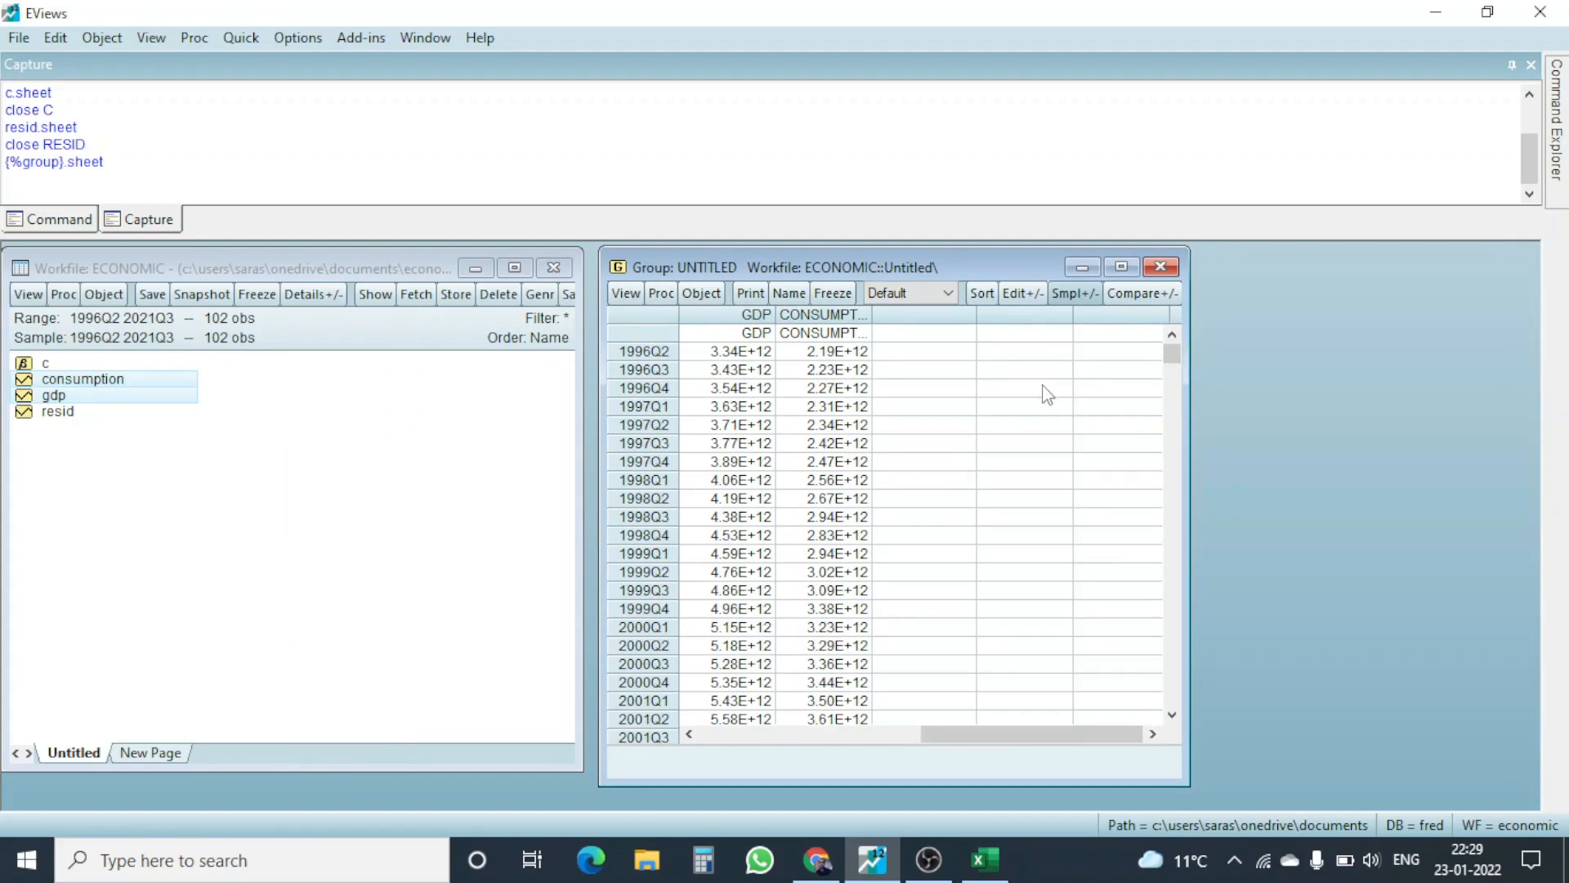
{"action": "scroll", "coordinate": [1048, 395], "scroll_direction": "down", "scroll_amount": 5}
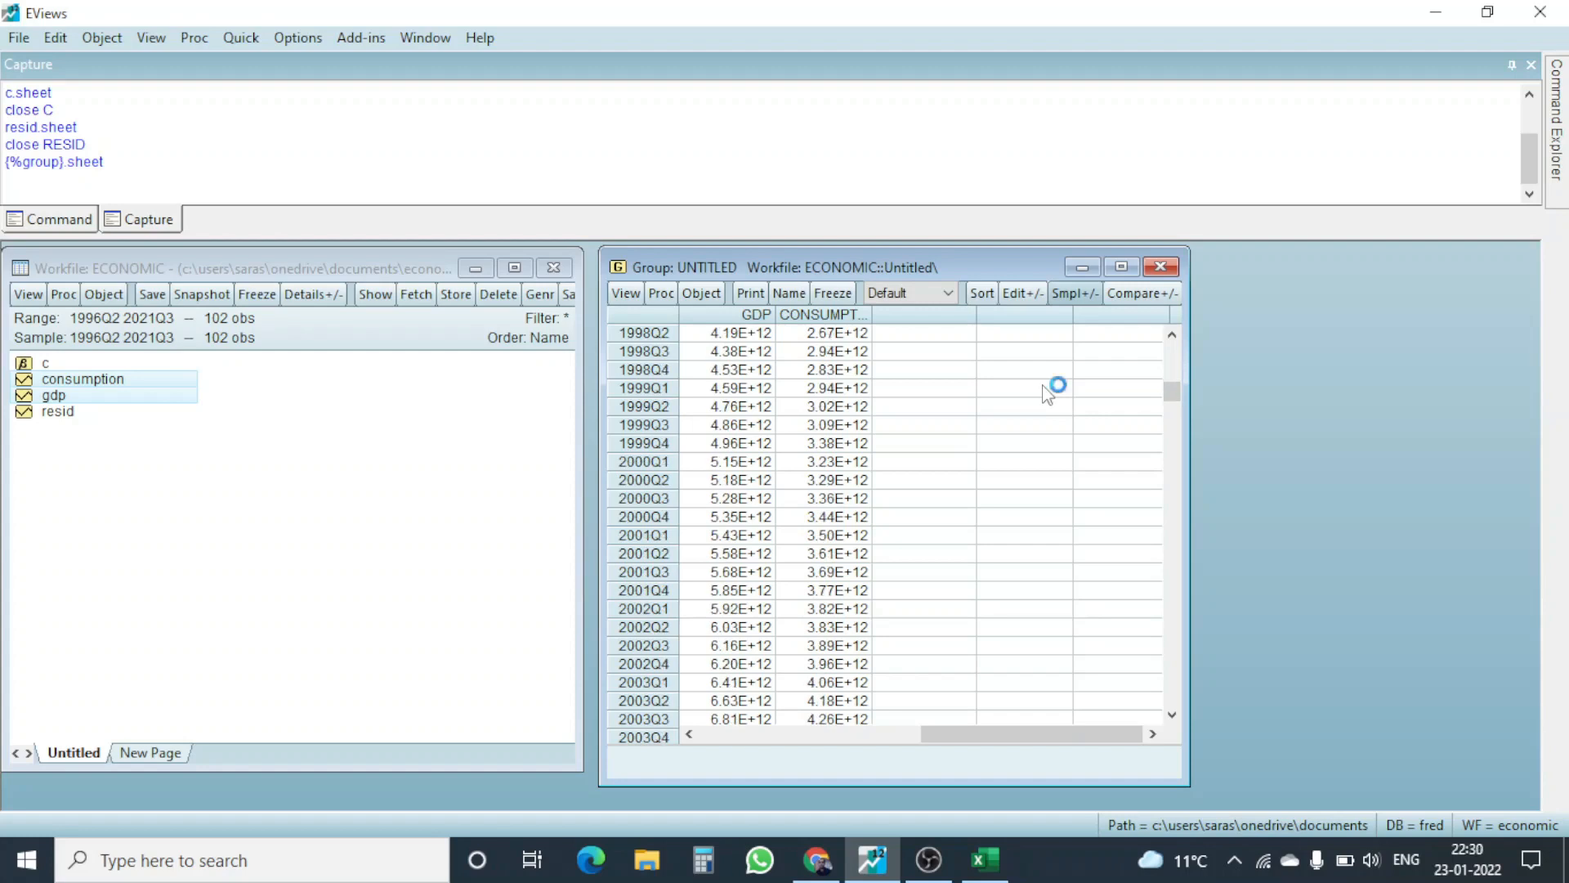
{"action": "scroll", "coordinate": [948, 429], "scroll_direction": "up", "scroll_amount": 4}
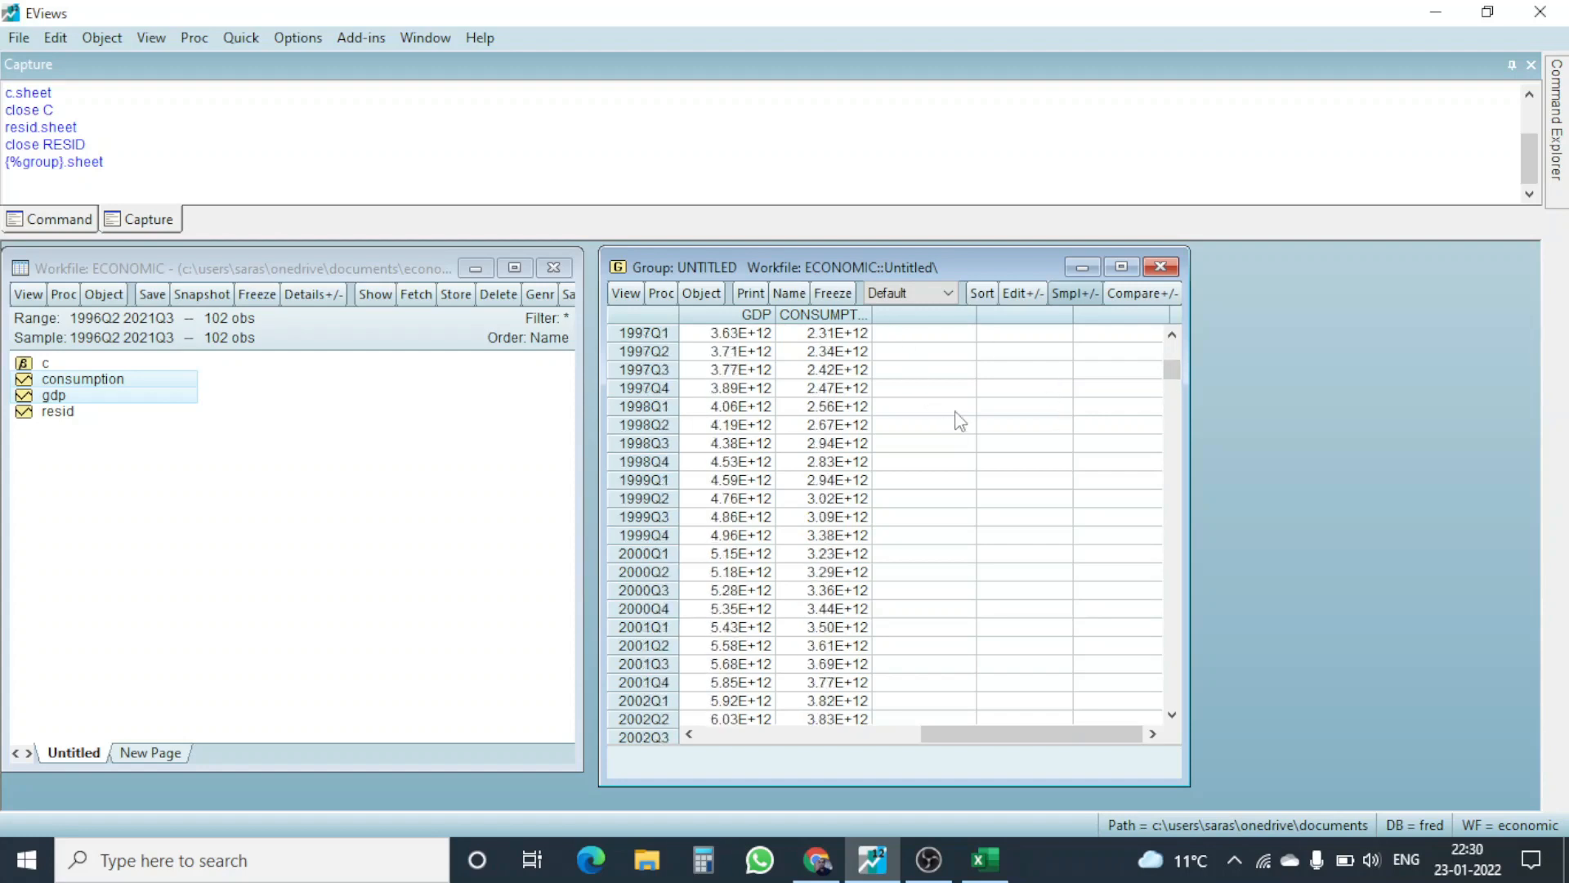
{"action": "scroll", "coordinate": [957, 418], "scroll_direction": "up", "scroll_amount": 2}
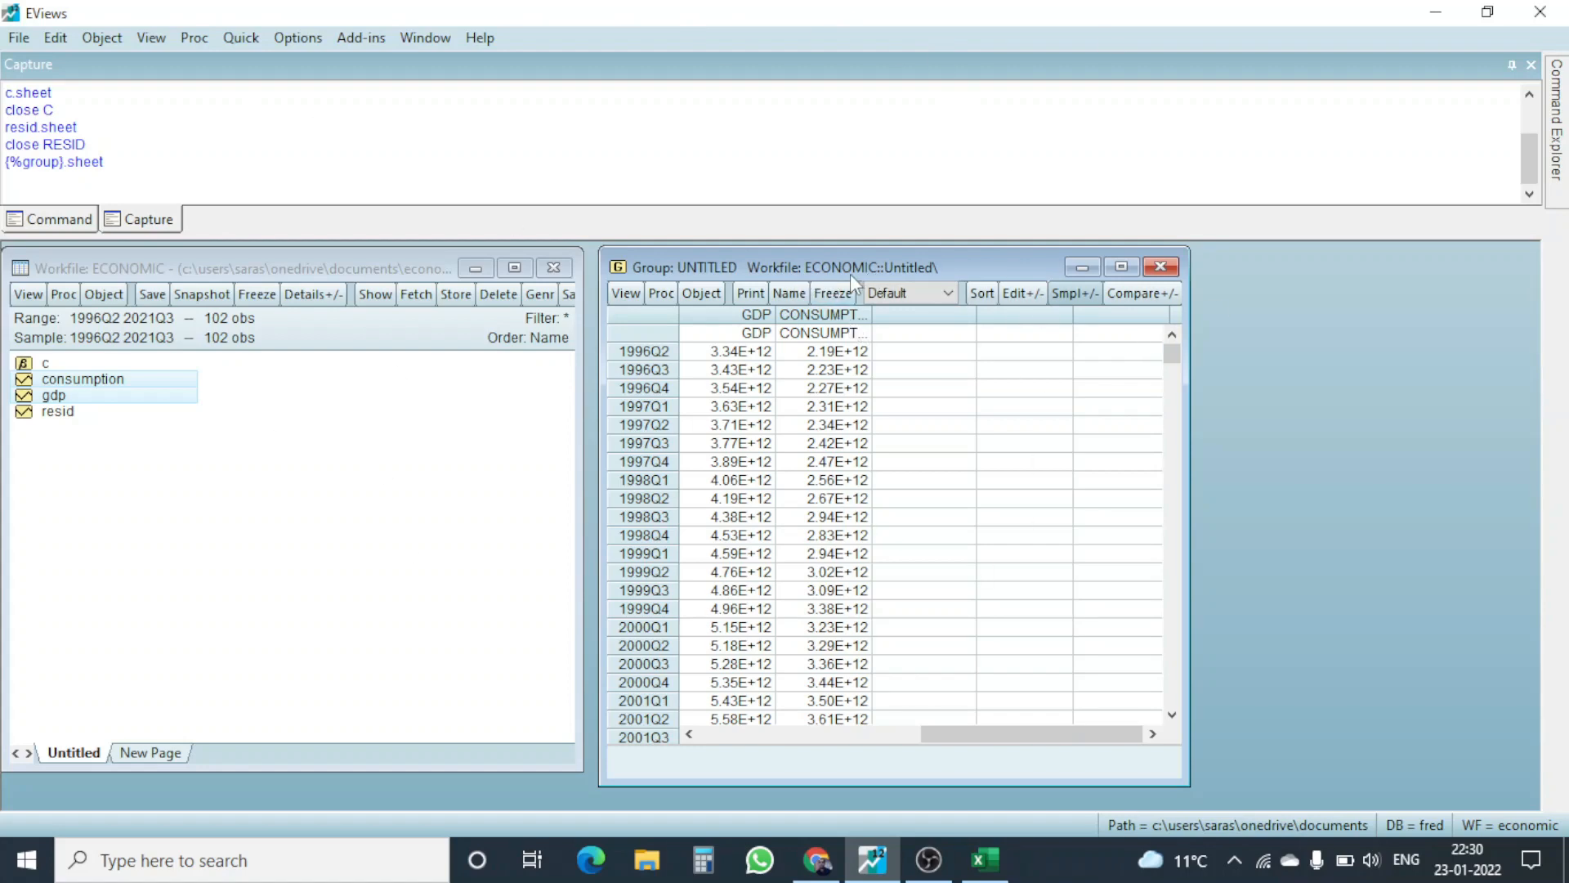
- Rename the Untitled workfile page as Economic_GDP
{"action": "right_click", "coordinate": [90, 753]}
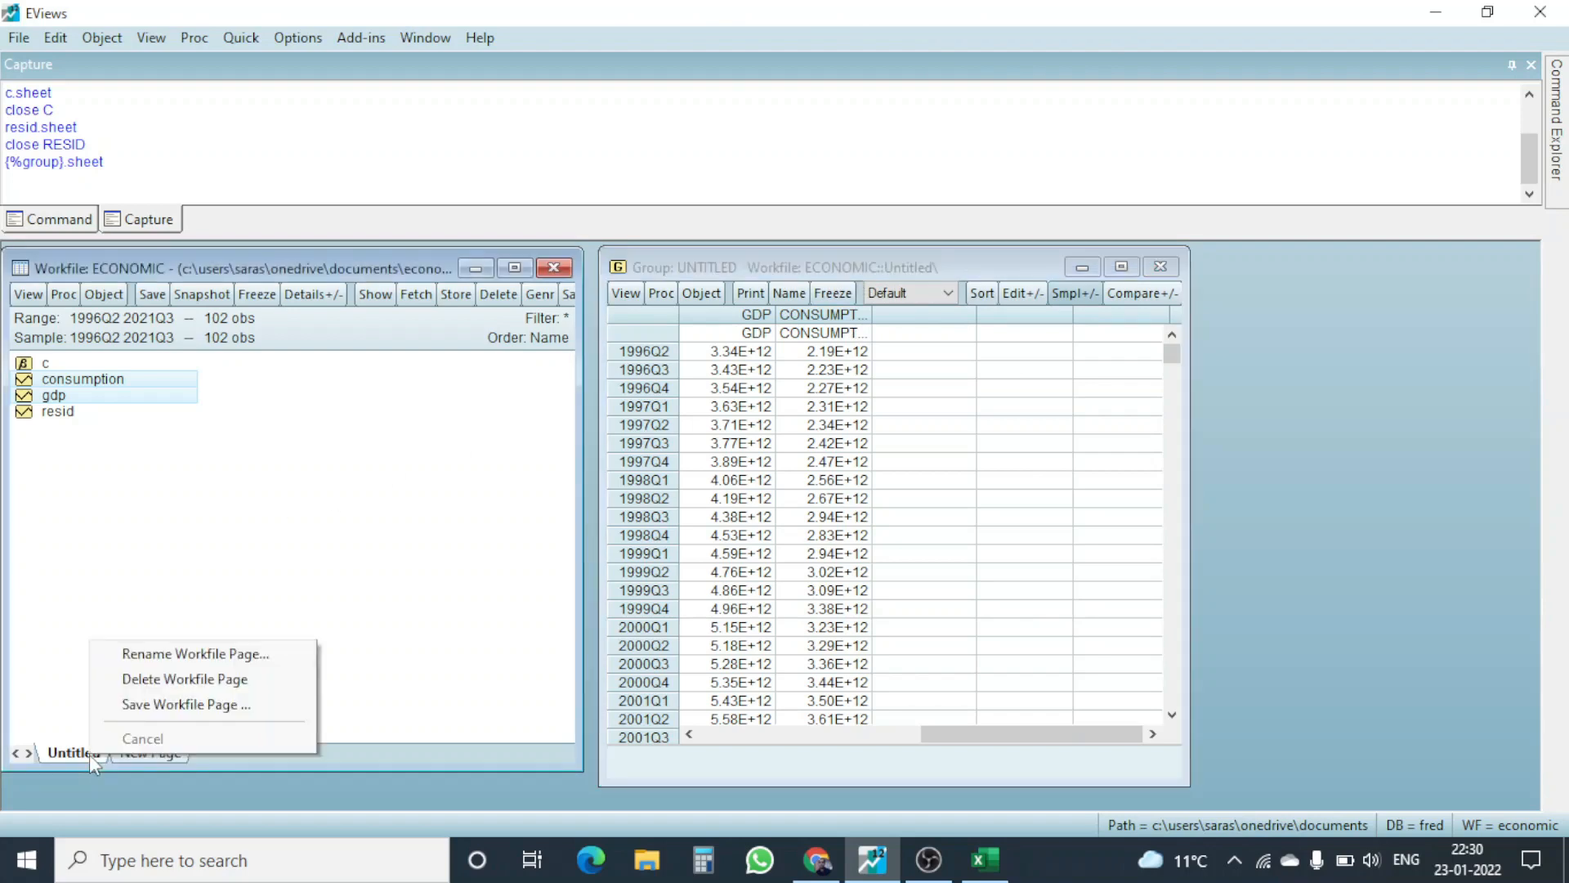
{"action": "left_click", "coordinate": [131, 654]}
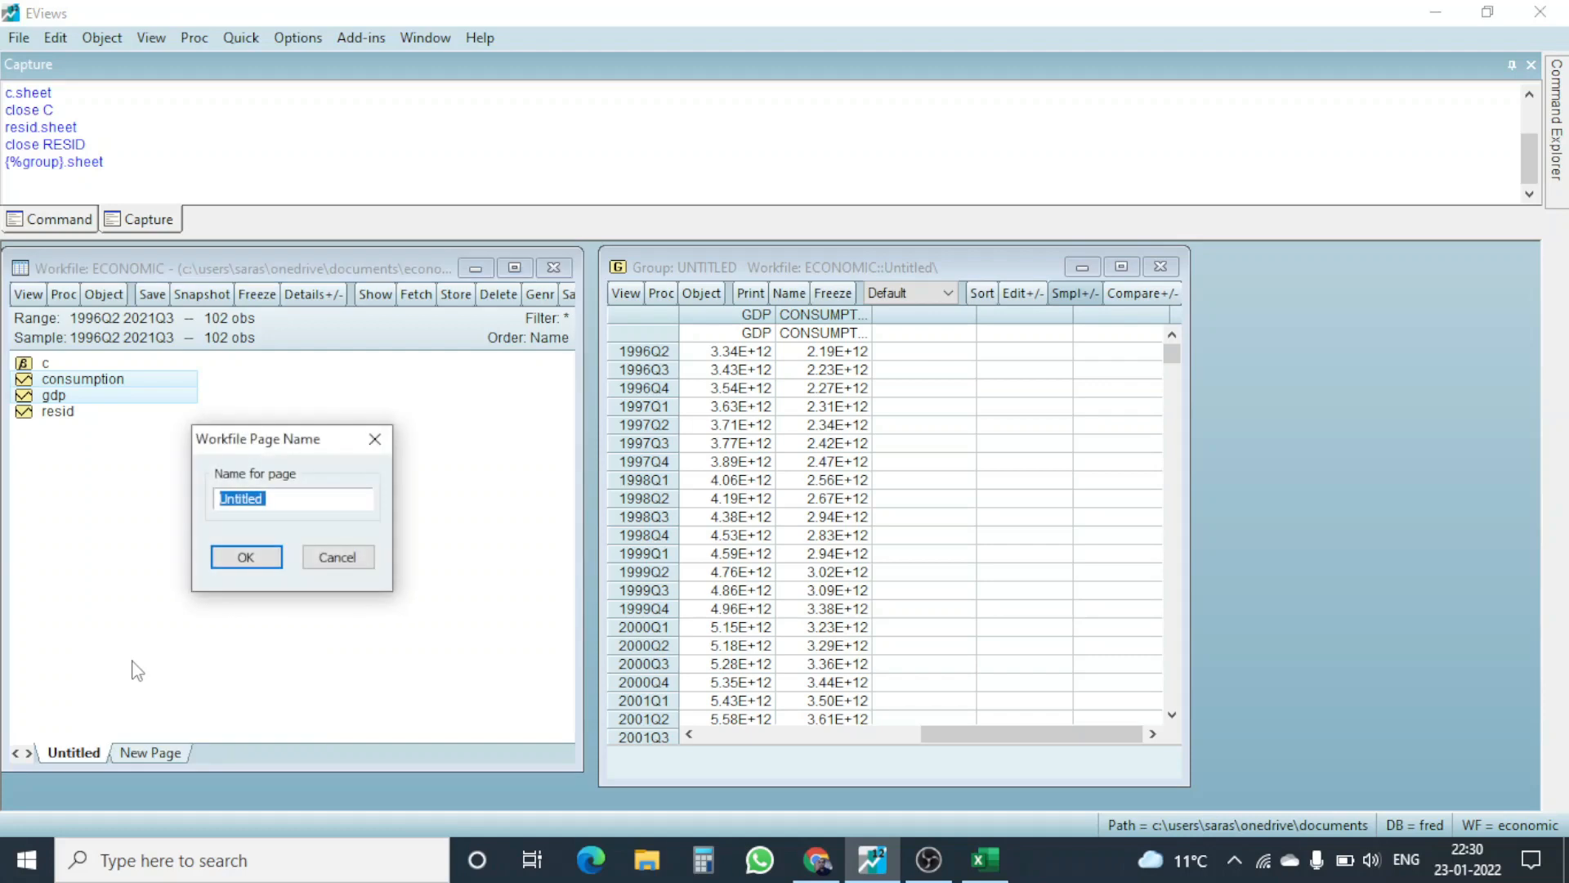
{"action": "type", "text": "Economic_GDP"}
{"action": "key", "text": "Return"}
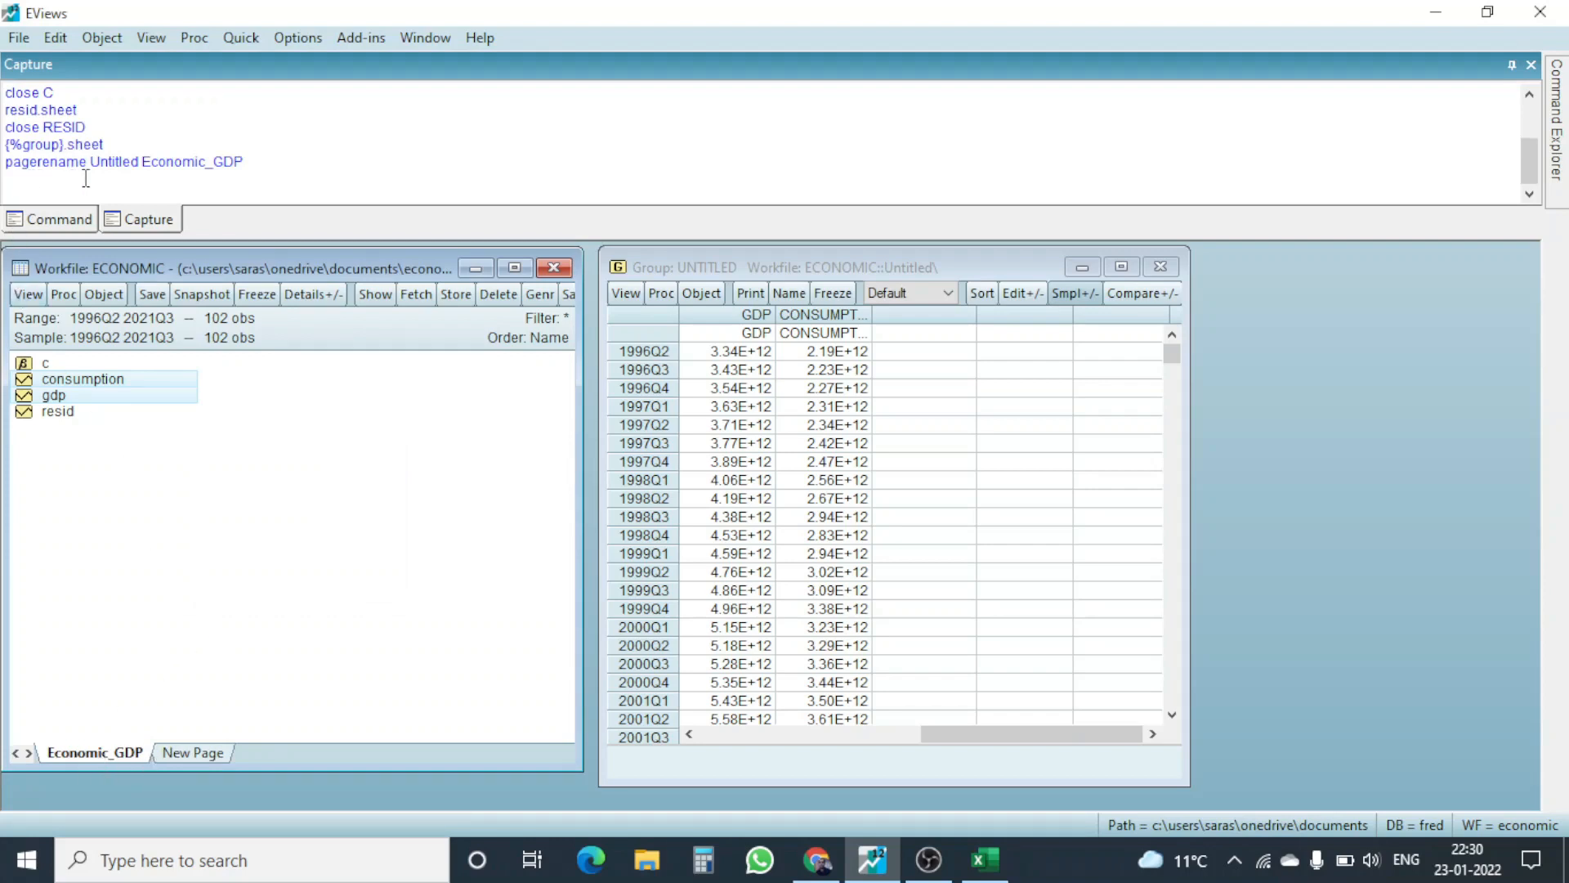
- Highlight the captured pagerename command and compare the Capture pane's history with the Command pane
{"action": "left_click", "coordinate": [248, 168]}
{"action": "left_click_drag", "start_coordinate": [248, 169], "coordinate": [3, 168]}
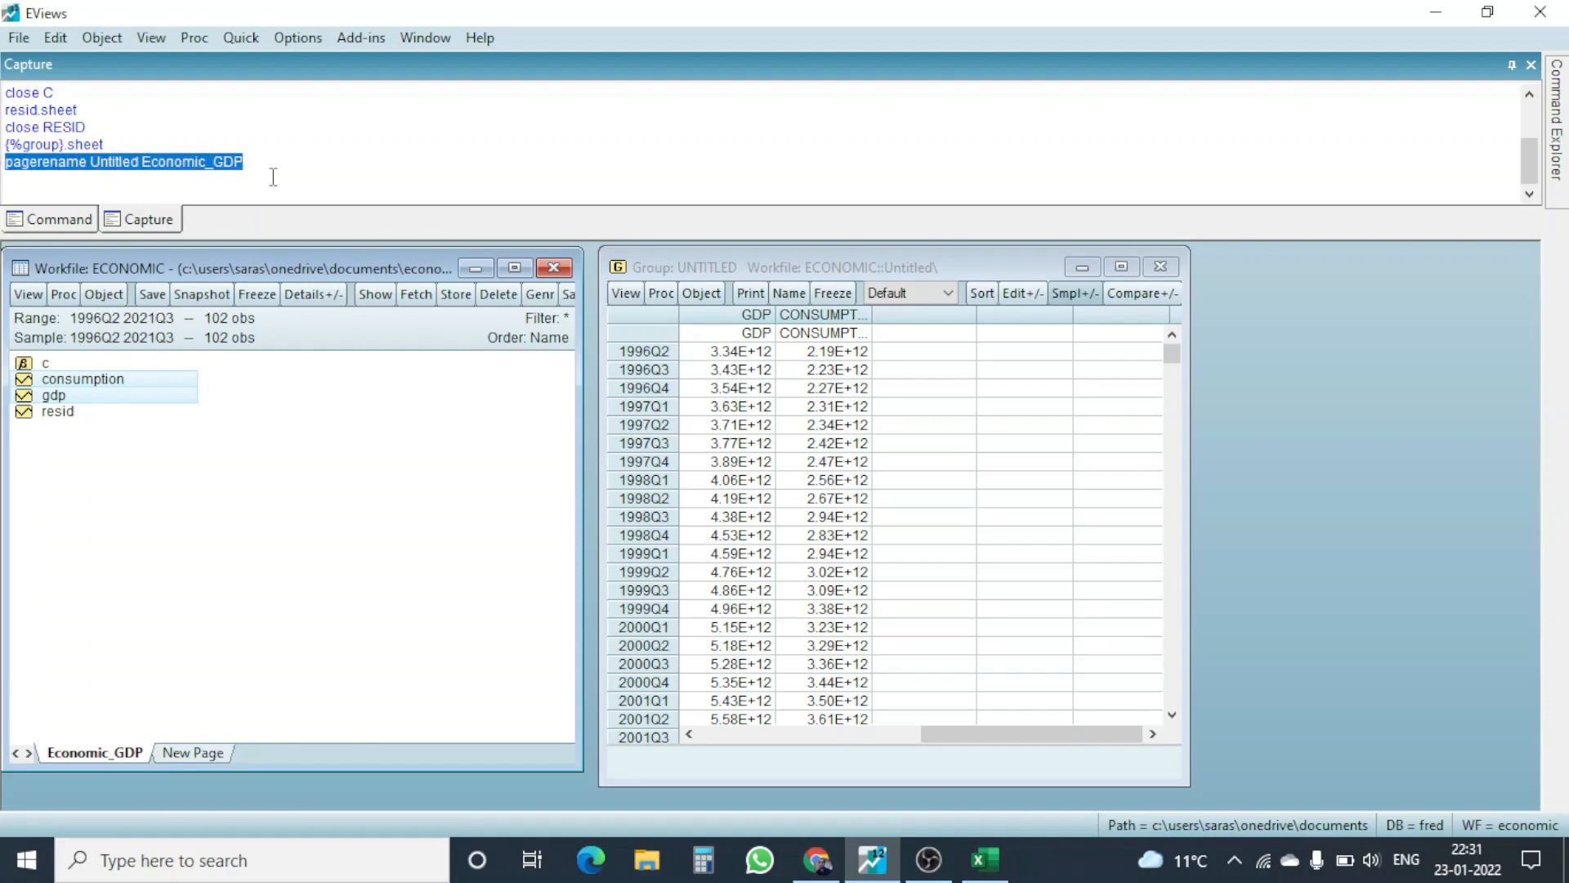
{"action": "key", "text": "Return"}
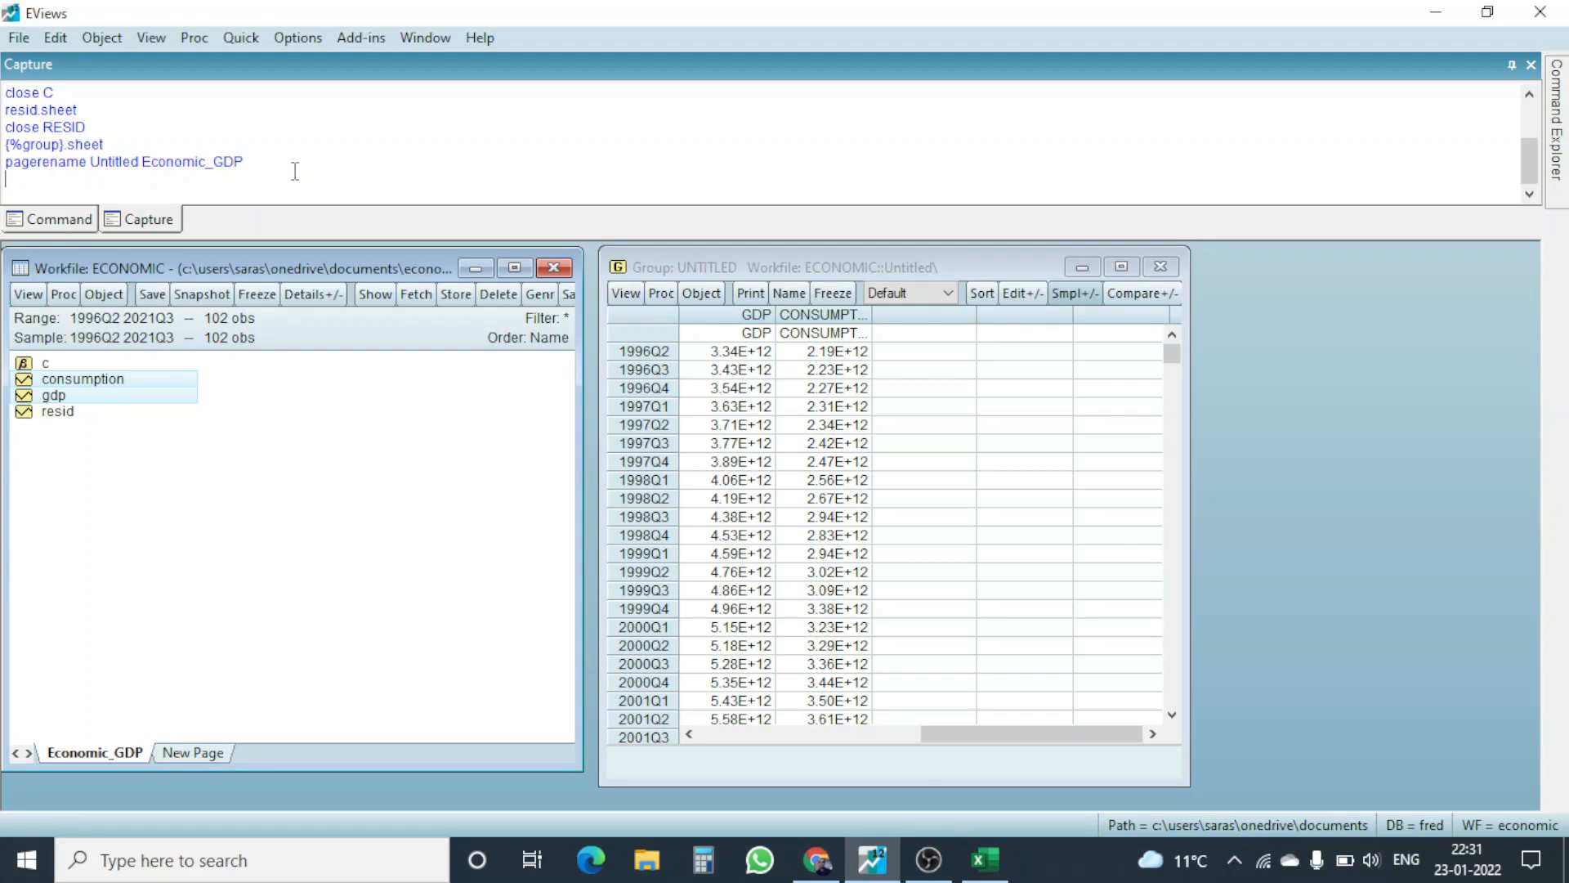
{"action": "left_click", "coordinate": [78, 221]}
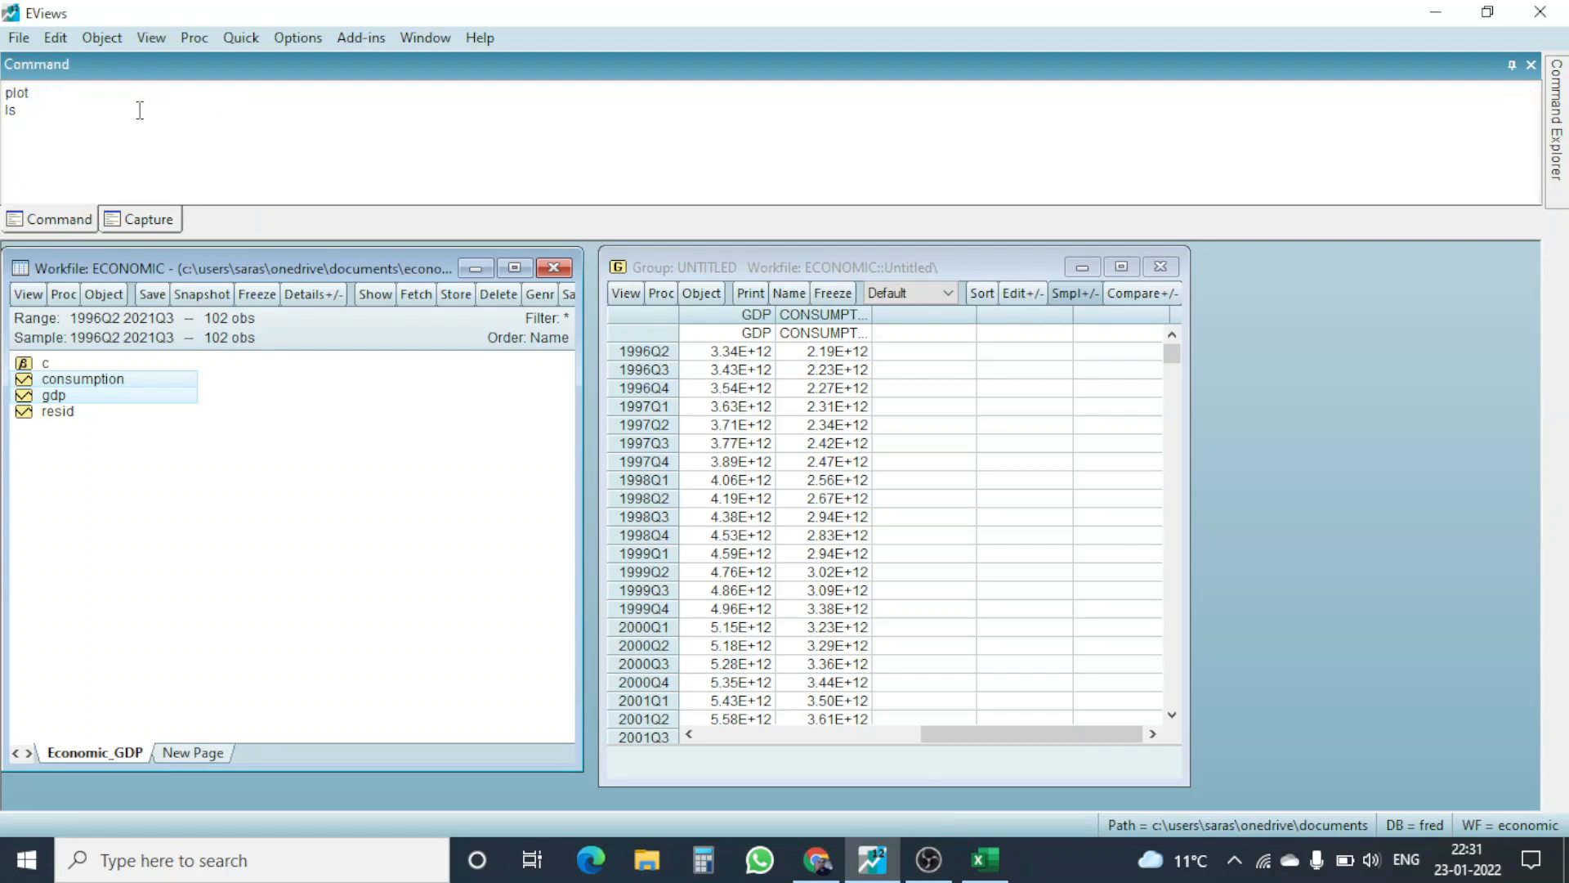
{"action": "left_click", "coordinate": [164, 226]}
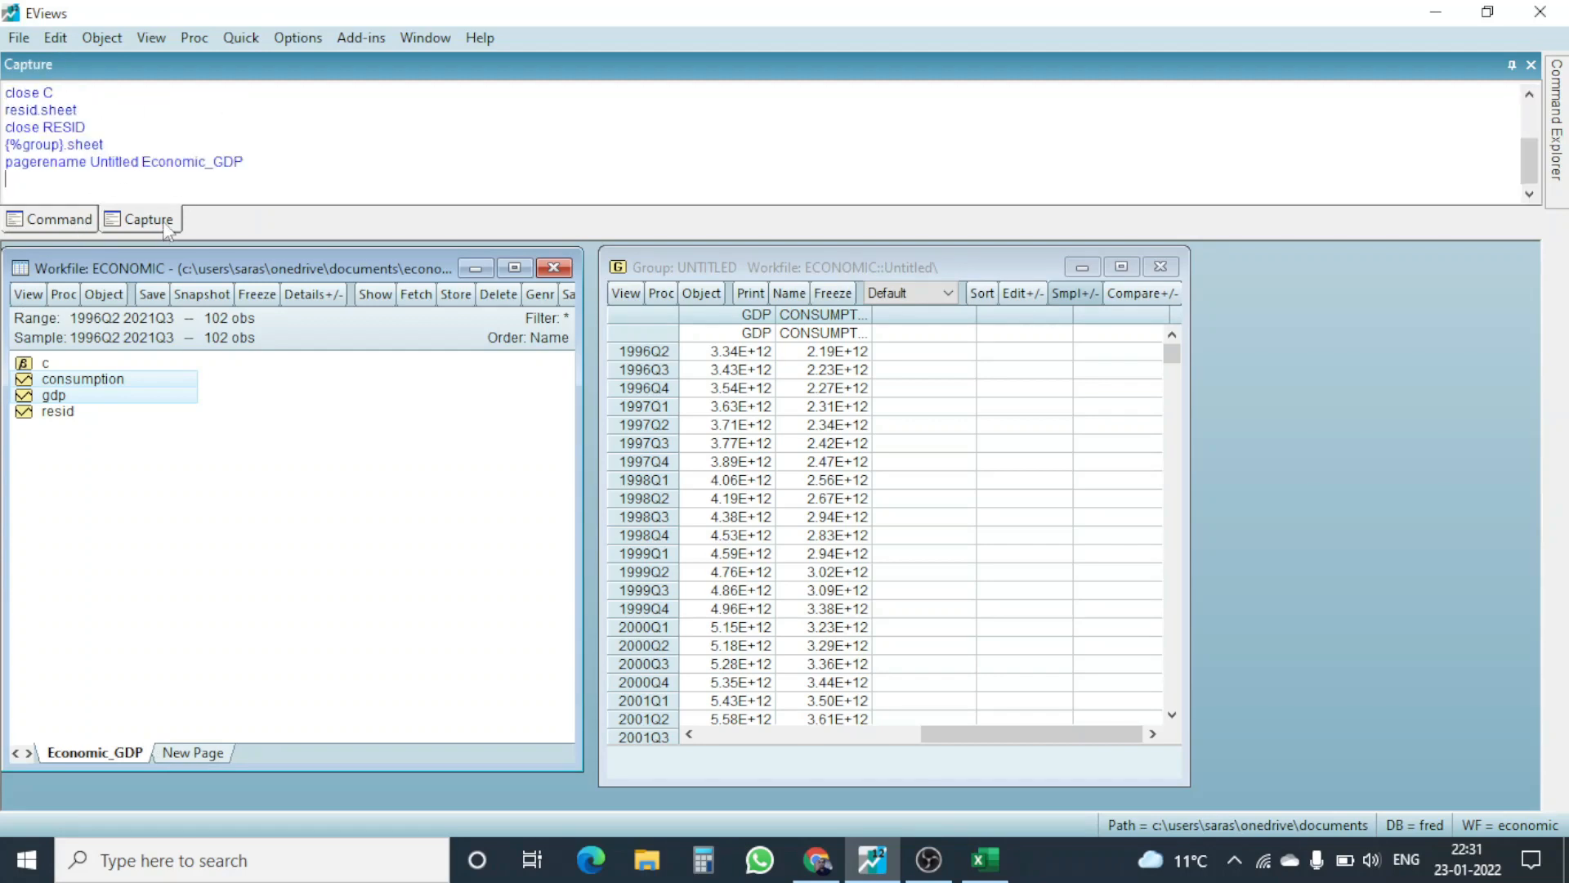
{"action": "scroll", "coordinate": [247, 183], "scroll_direction": "up", "scroll_amount": 3}
{"action": "scroll", "coordinate": [248, 184], "scroll_direction": "down", "scroll_amount": 2}
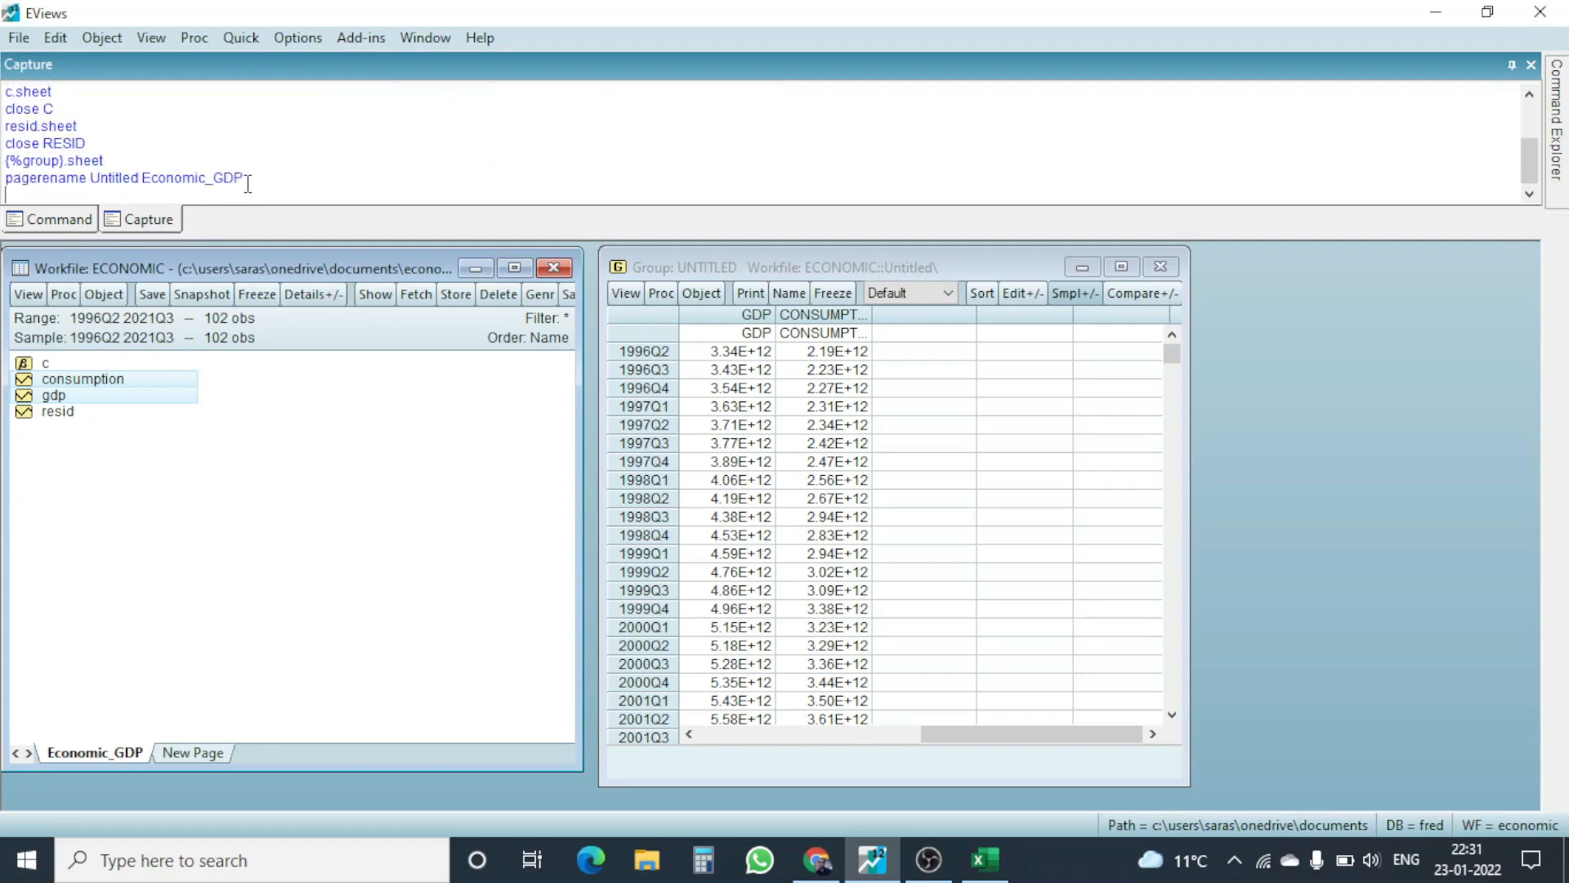
- Highlight the captured commands from pagerename back to the Economic.xlsx import line, and clear the selection
{"action": "left_click_drag", "start_coordinate": [256, 182], "coordinate": [86, 45]}
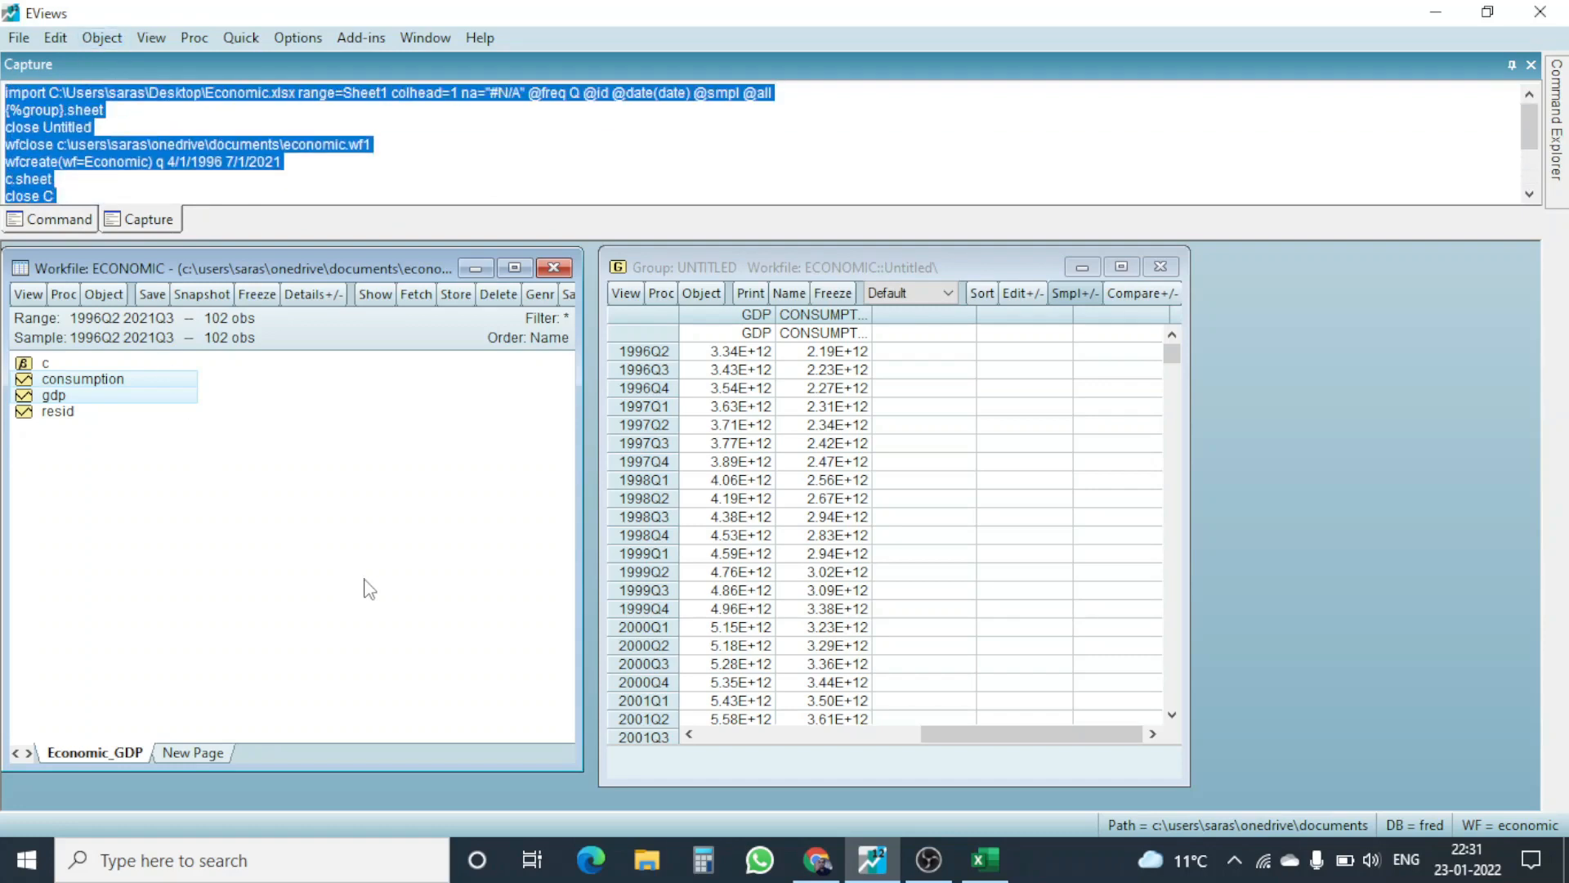
{"action": "right_click", "coordinate": [227, 155]}
{"action": "left_click", "coordinate": [262, 218]}
{"action": "left_click", "coordinate": [587, 151]}
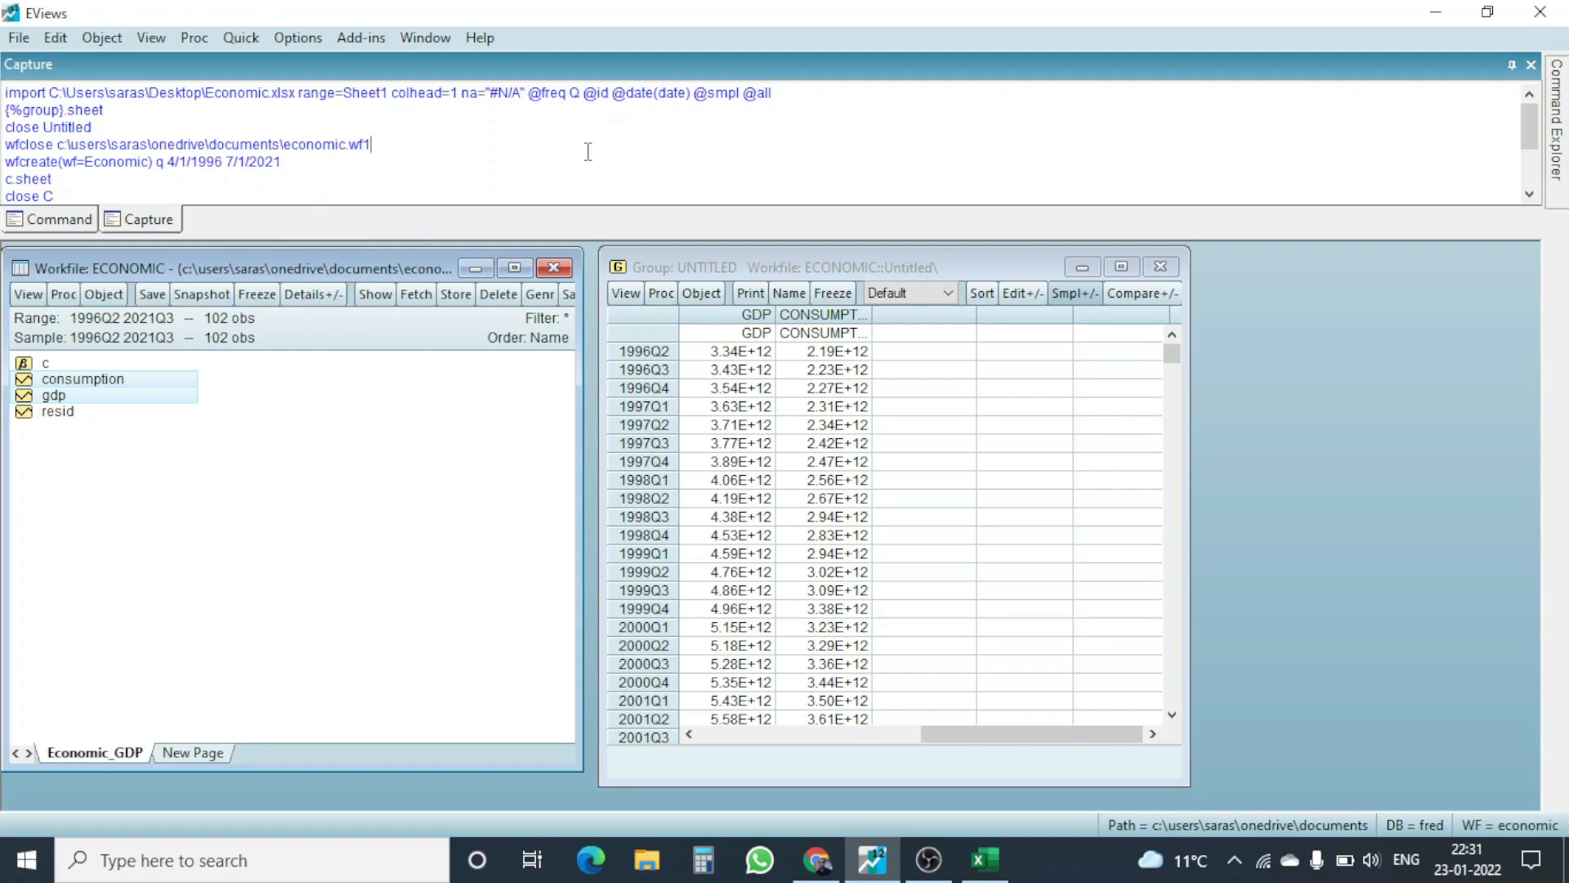
- Clear the series selection in the Economic workfile, select only consumption, and close the untitled GDP and consumption group, deleting it
{"action": "left_click", "coordinate": [296, 445]}
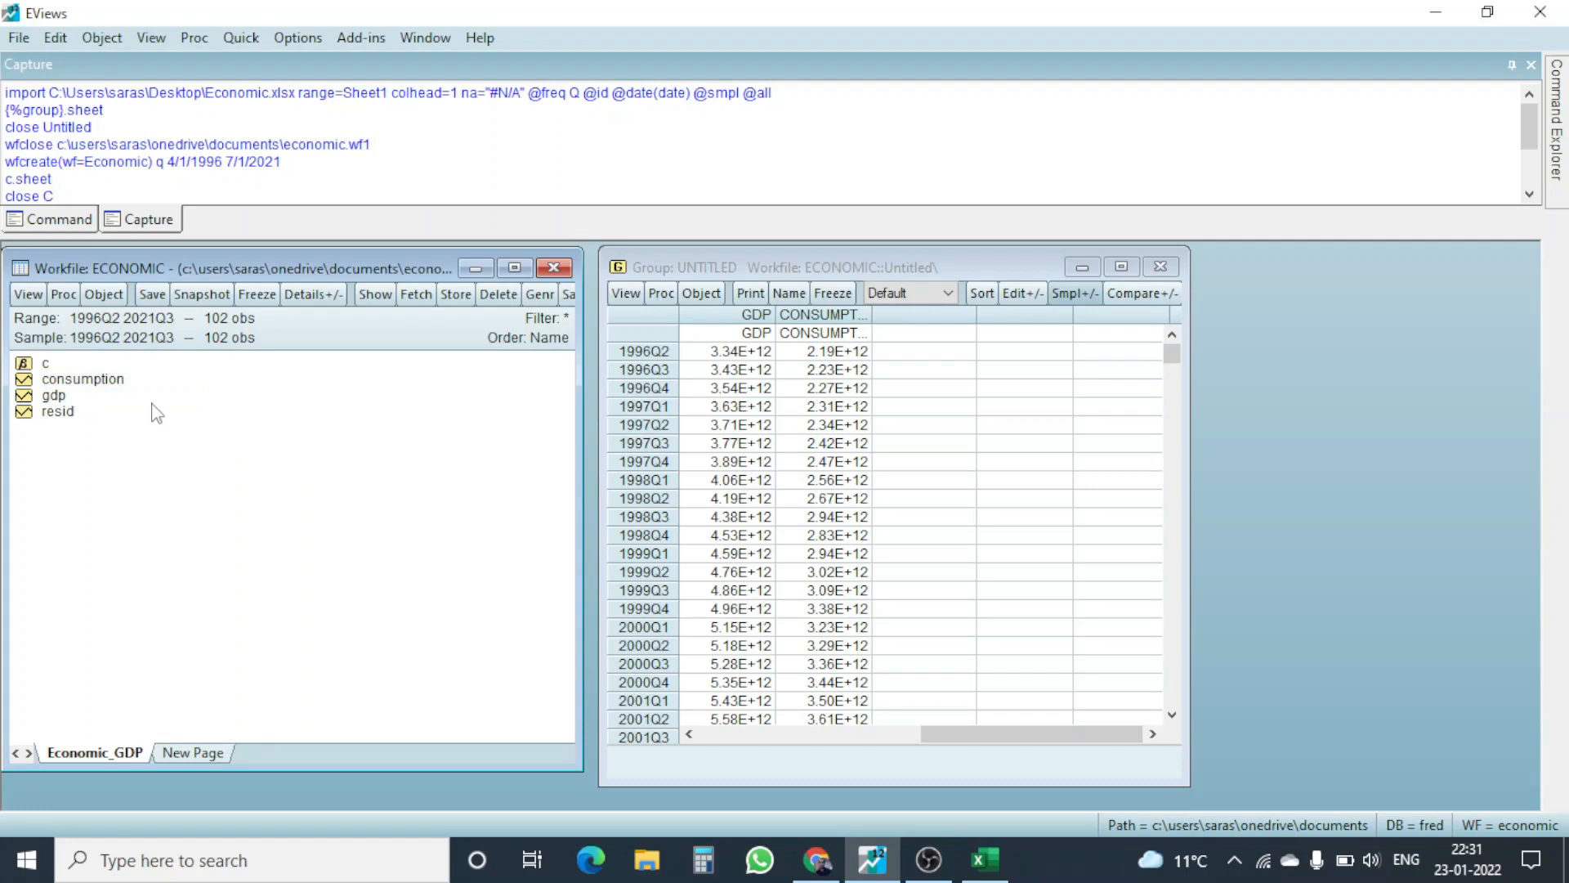
{"action": "left_click", "coordinate": [111, 381]}
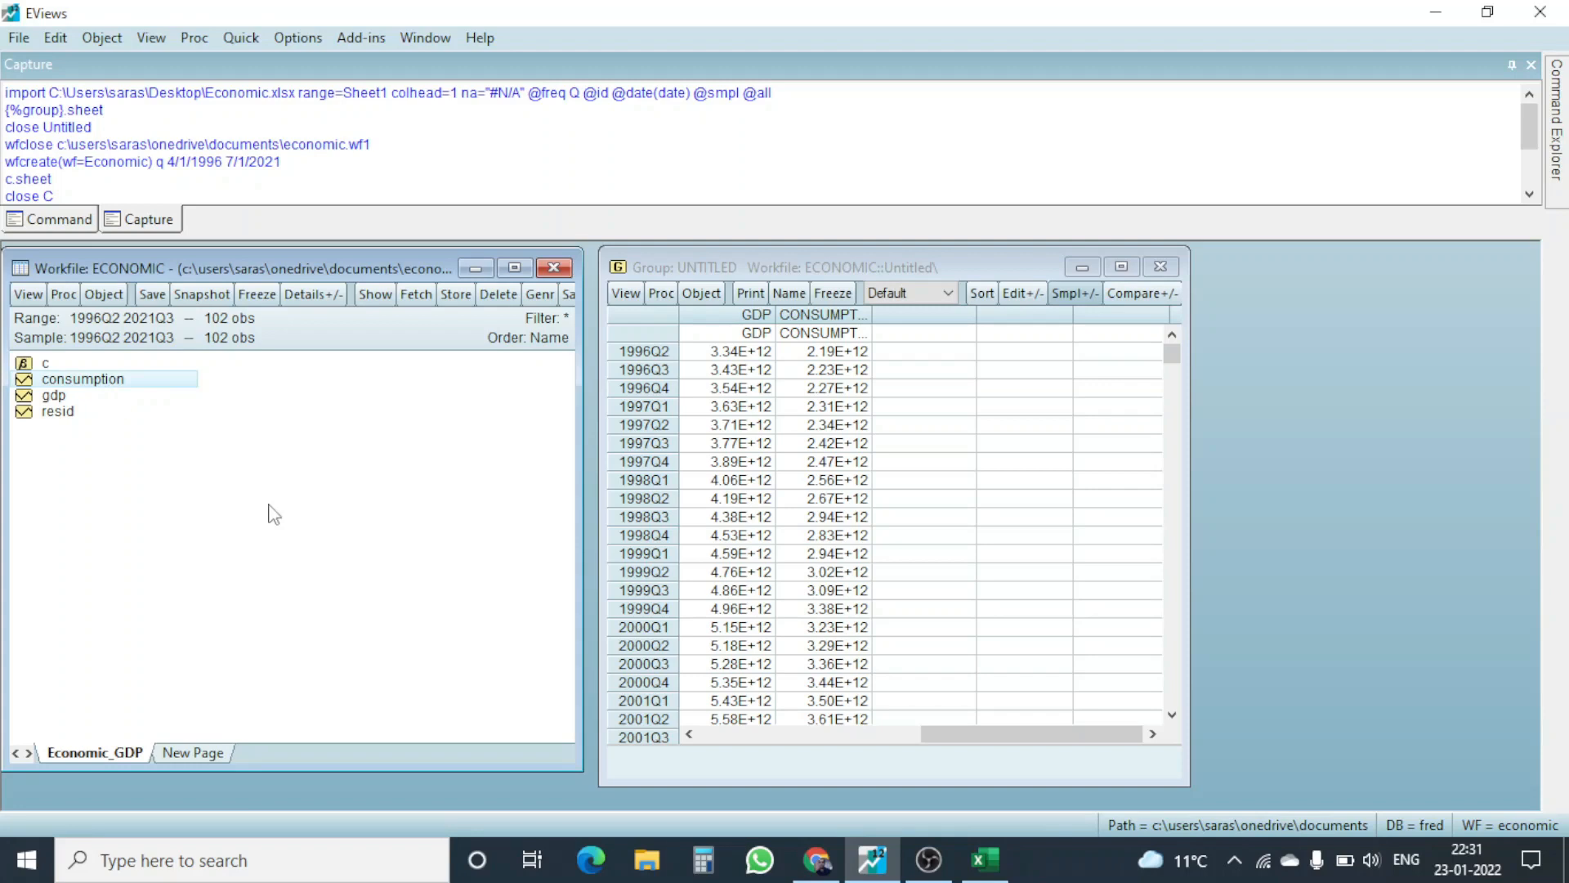
{"action": "left_click", "coordinate": [1169, 265]}
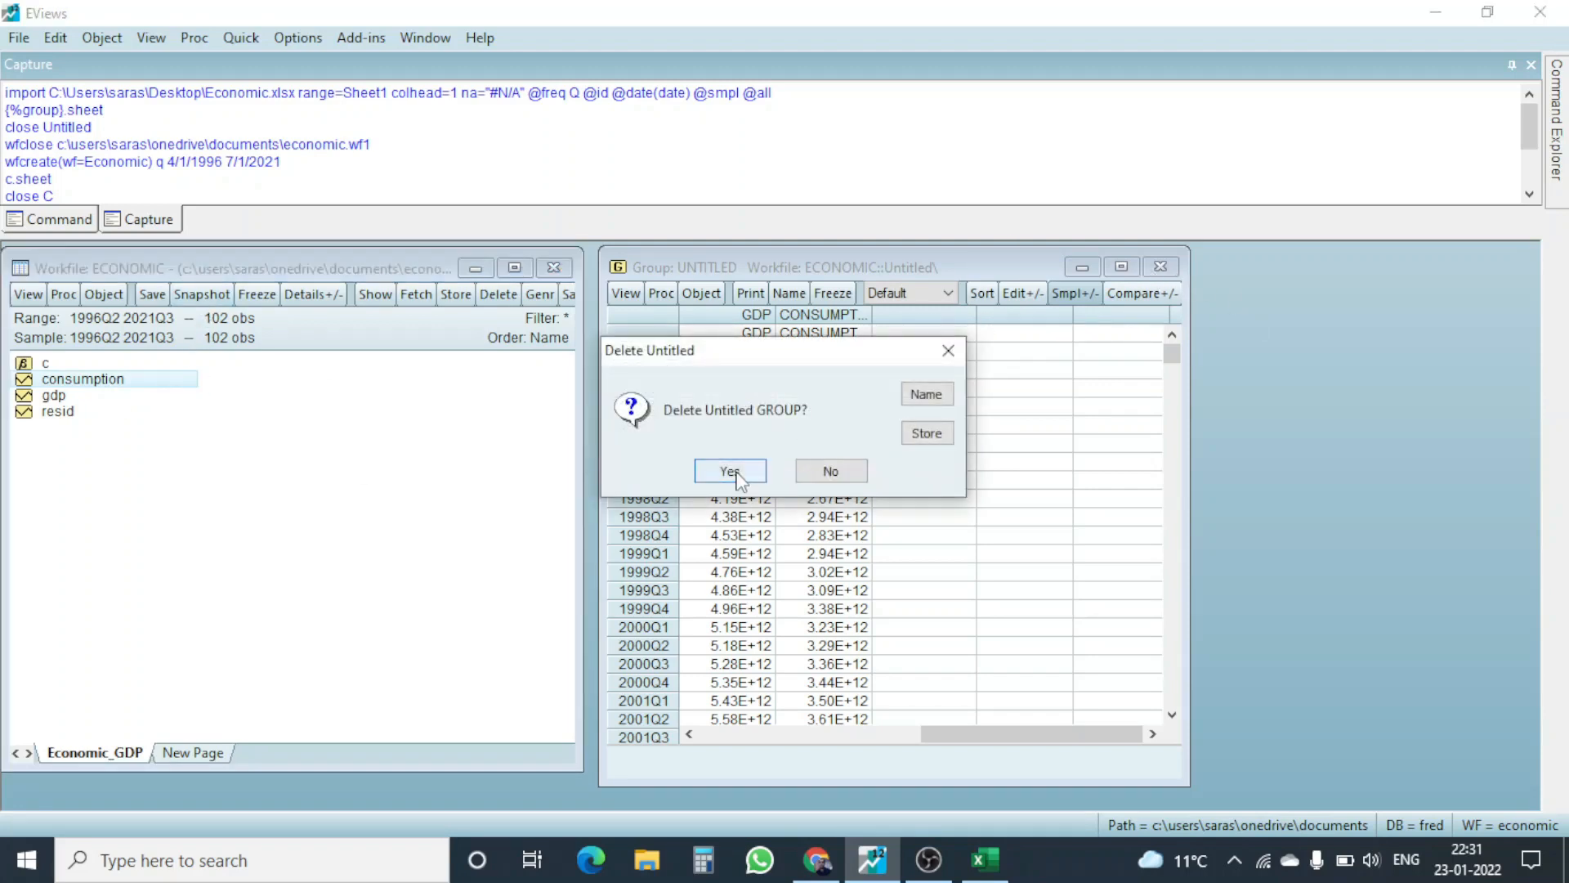
{"action": "left_click", "coordinate": [738, 473]}
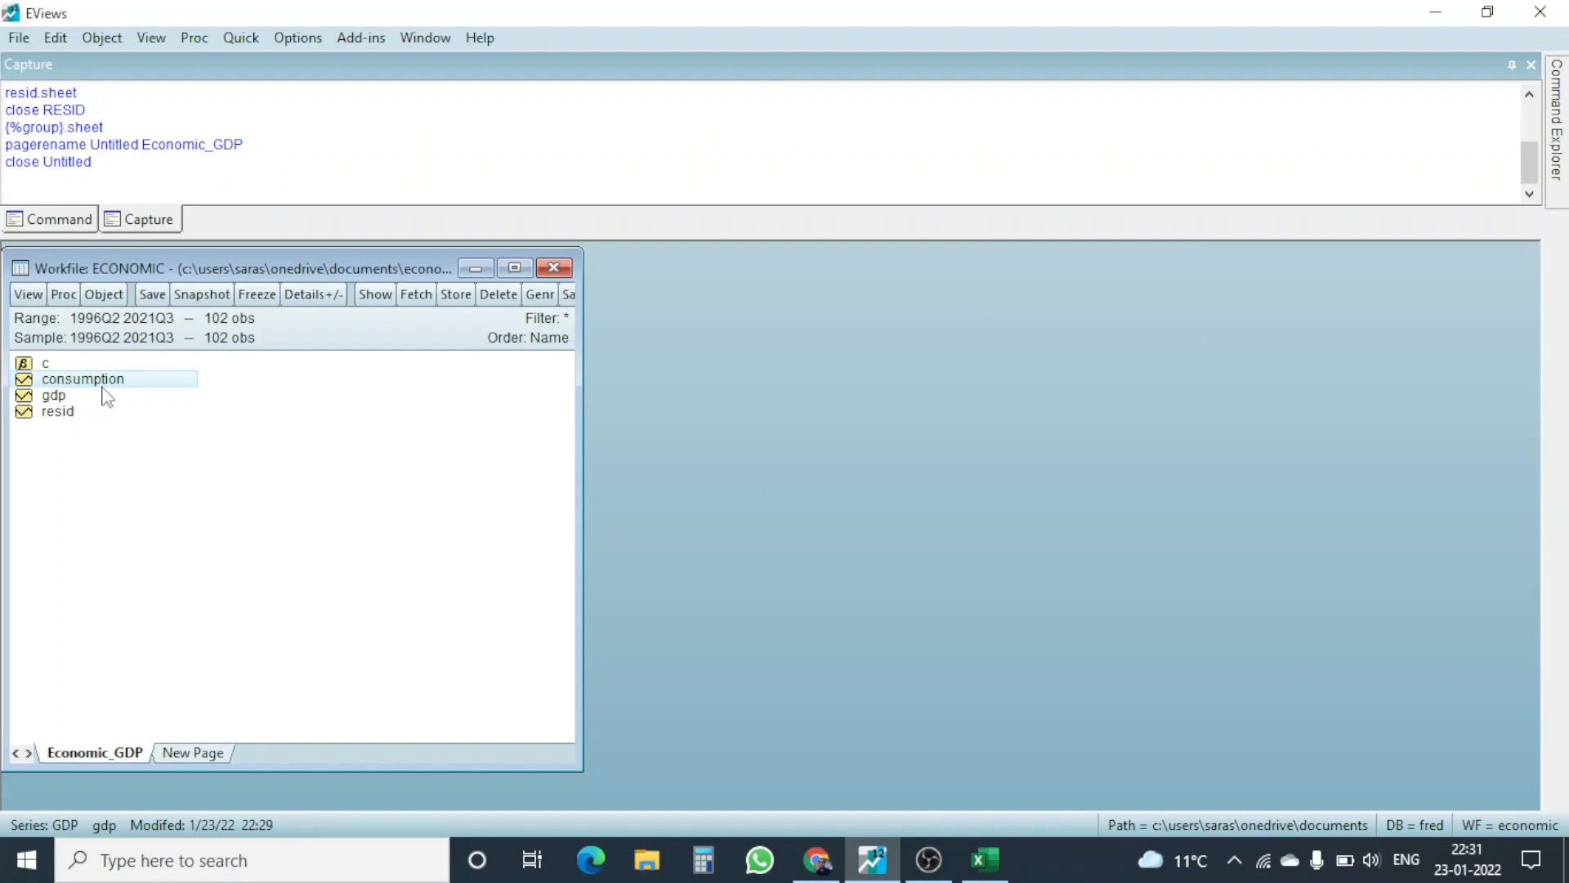
- Preview the consumption series beside the workfile window, examine its details and values back to the earliest quarter, and close the preview
{"action": "double_click", "coordinate": [103, 381]}
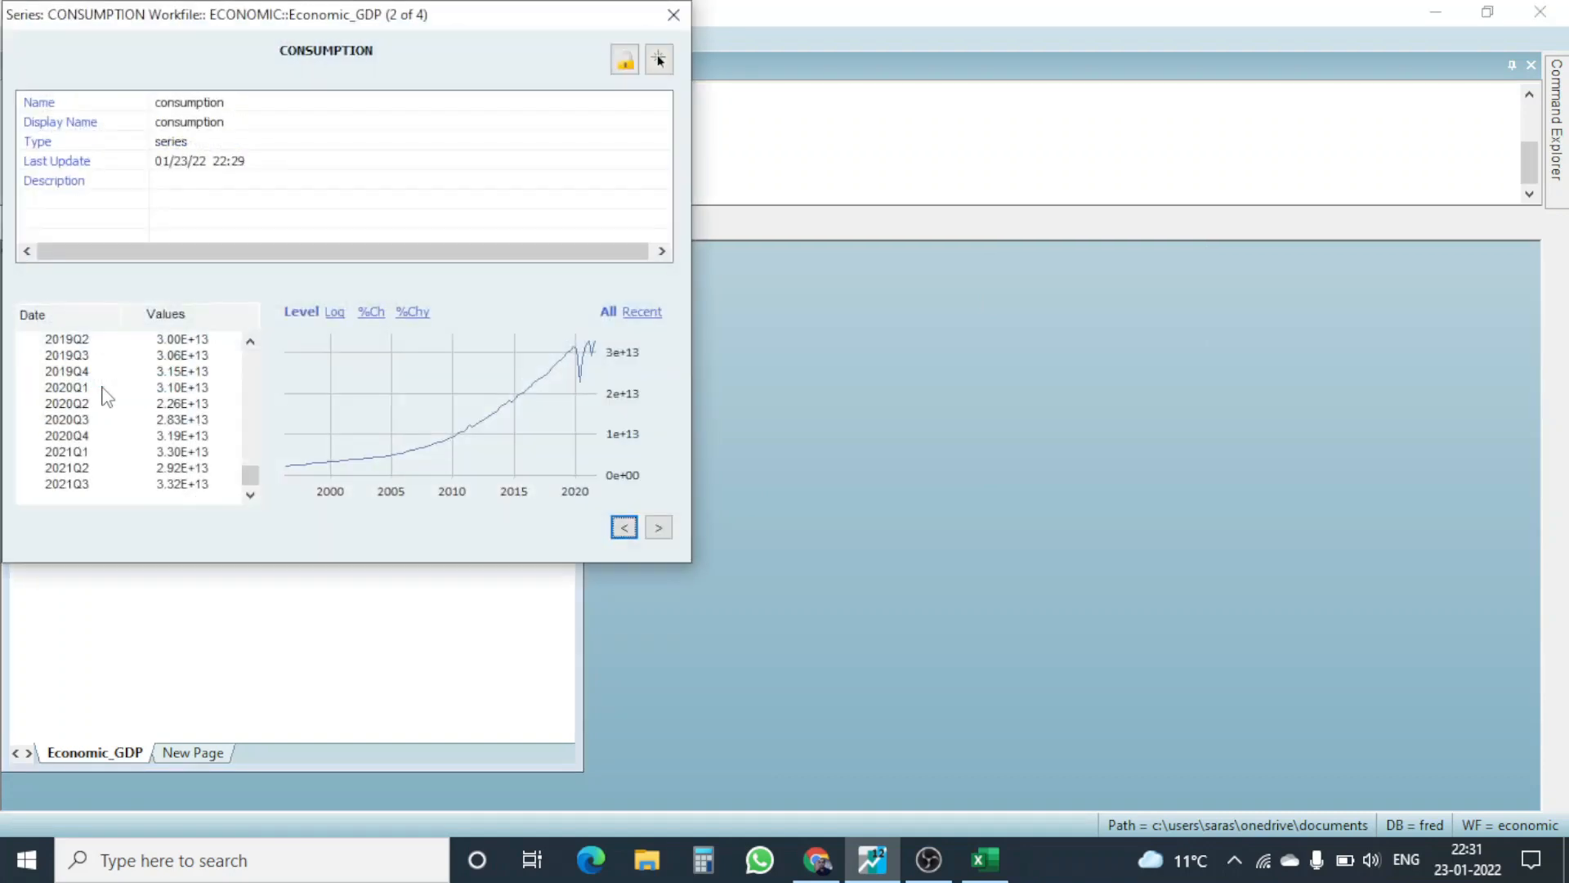
{"action": "left_click_drag", "start_coordinate": [456, 22], "coordinate": [1051, 54]}
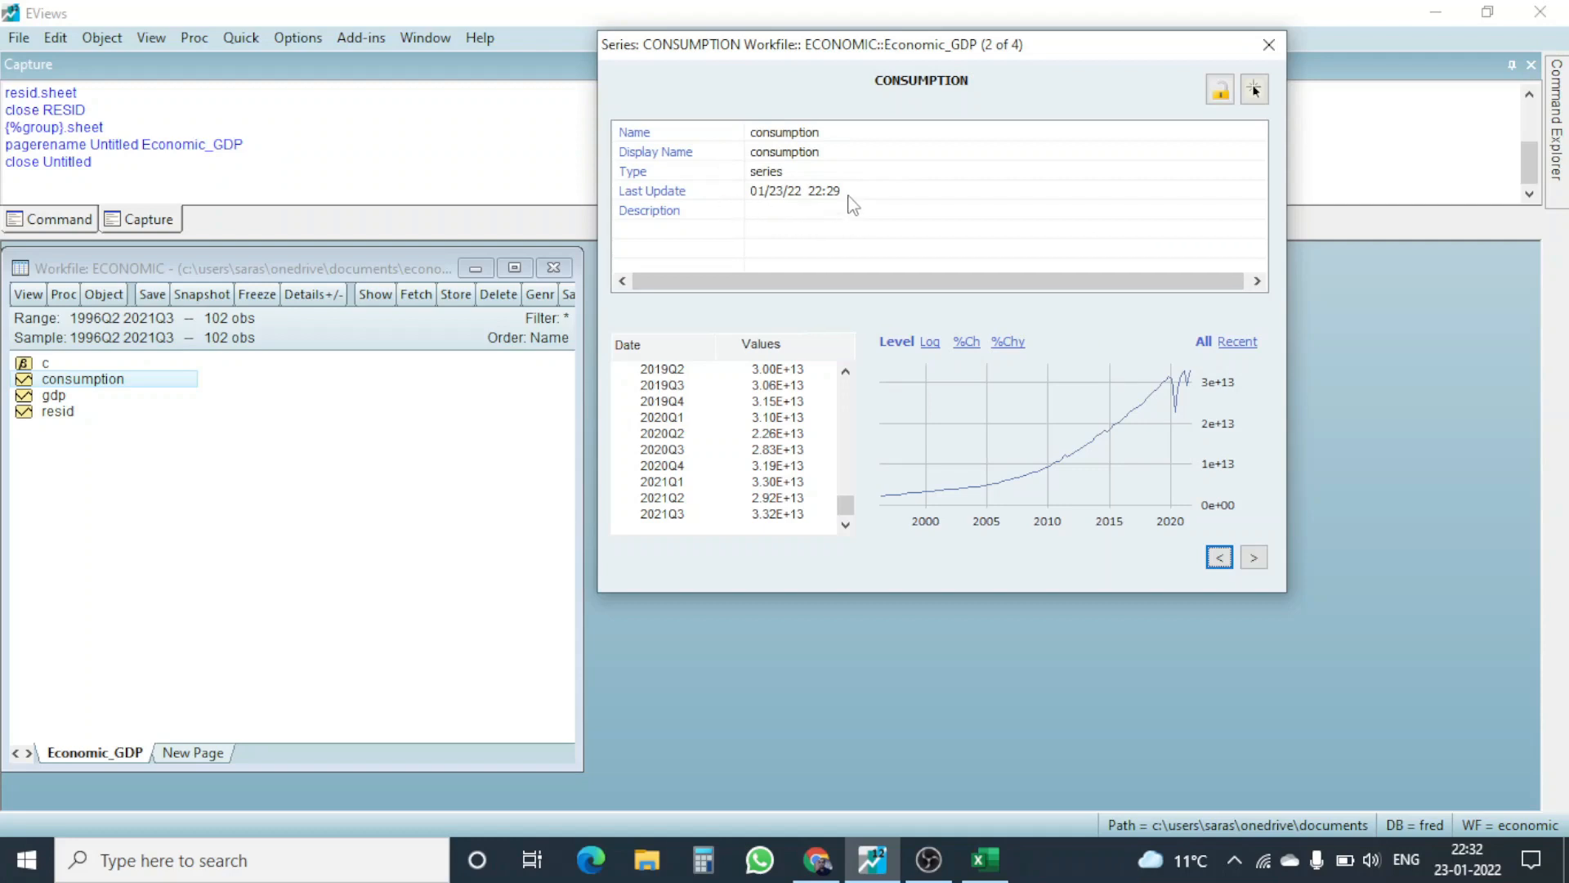
{"action": "left_click_drag", "start_coordinate": [846, 505], "coordinate": [856, 374]}
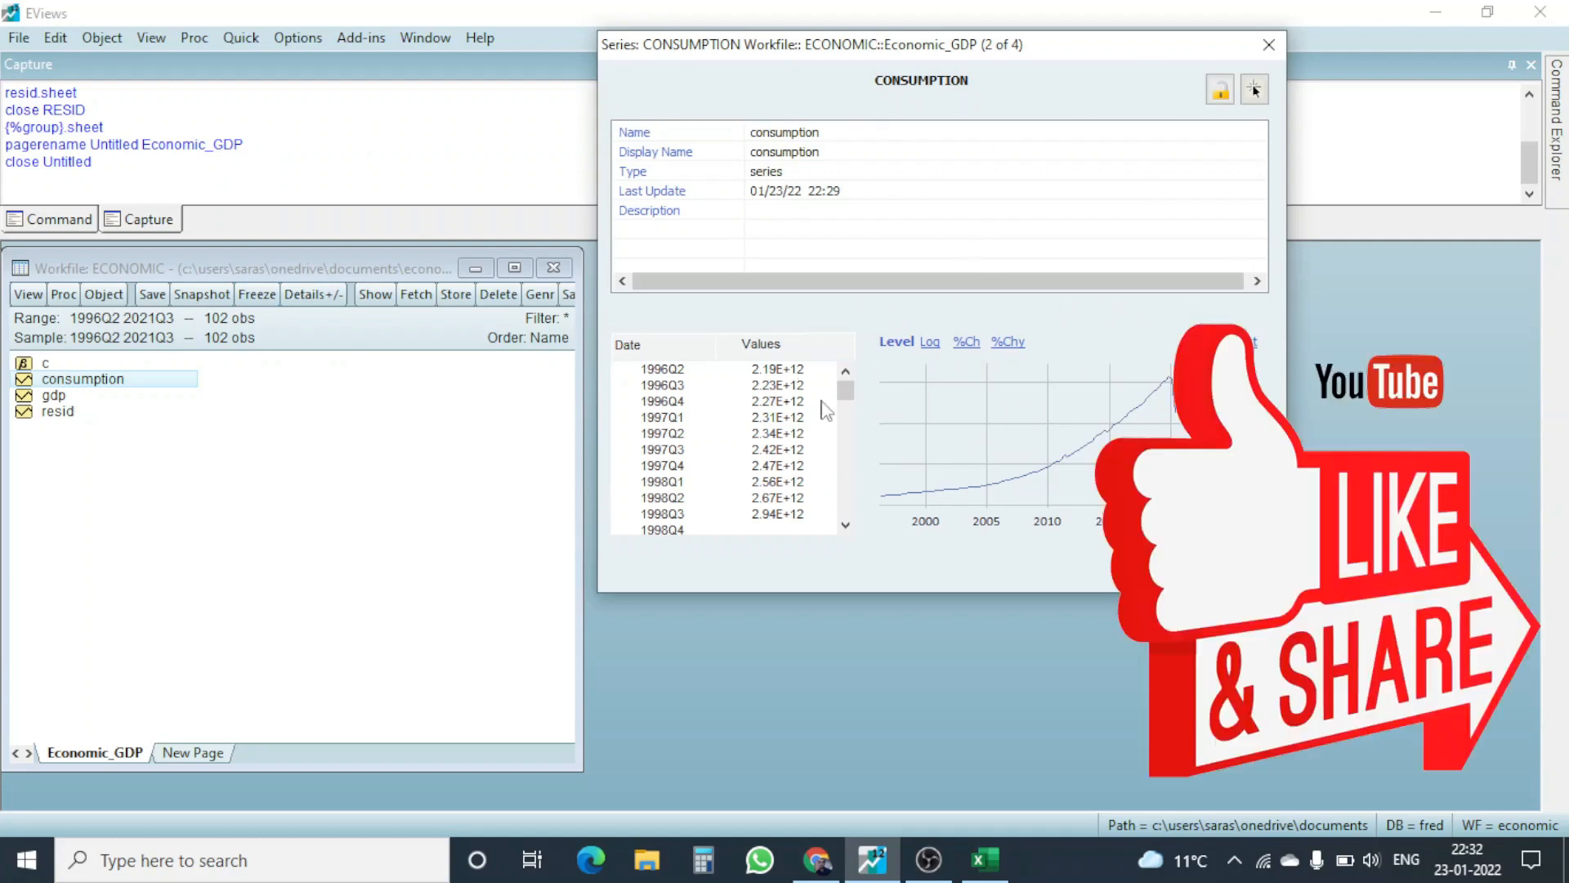
{"action": "left_click", "coordinate": [1269, 45]}
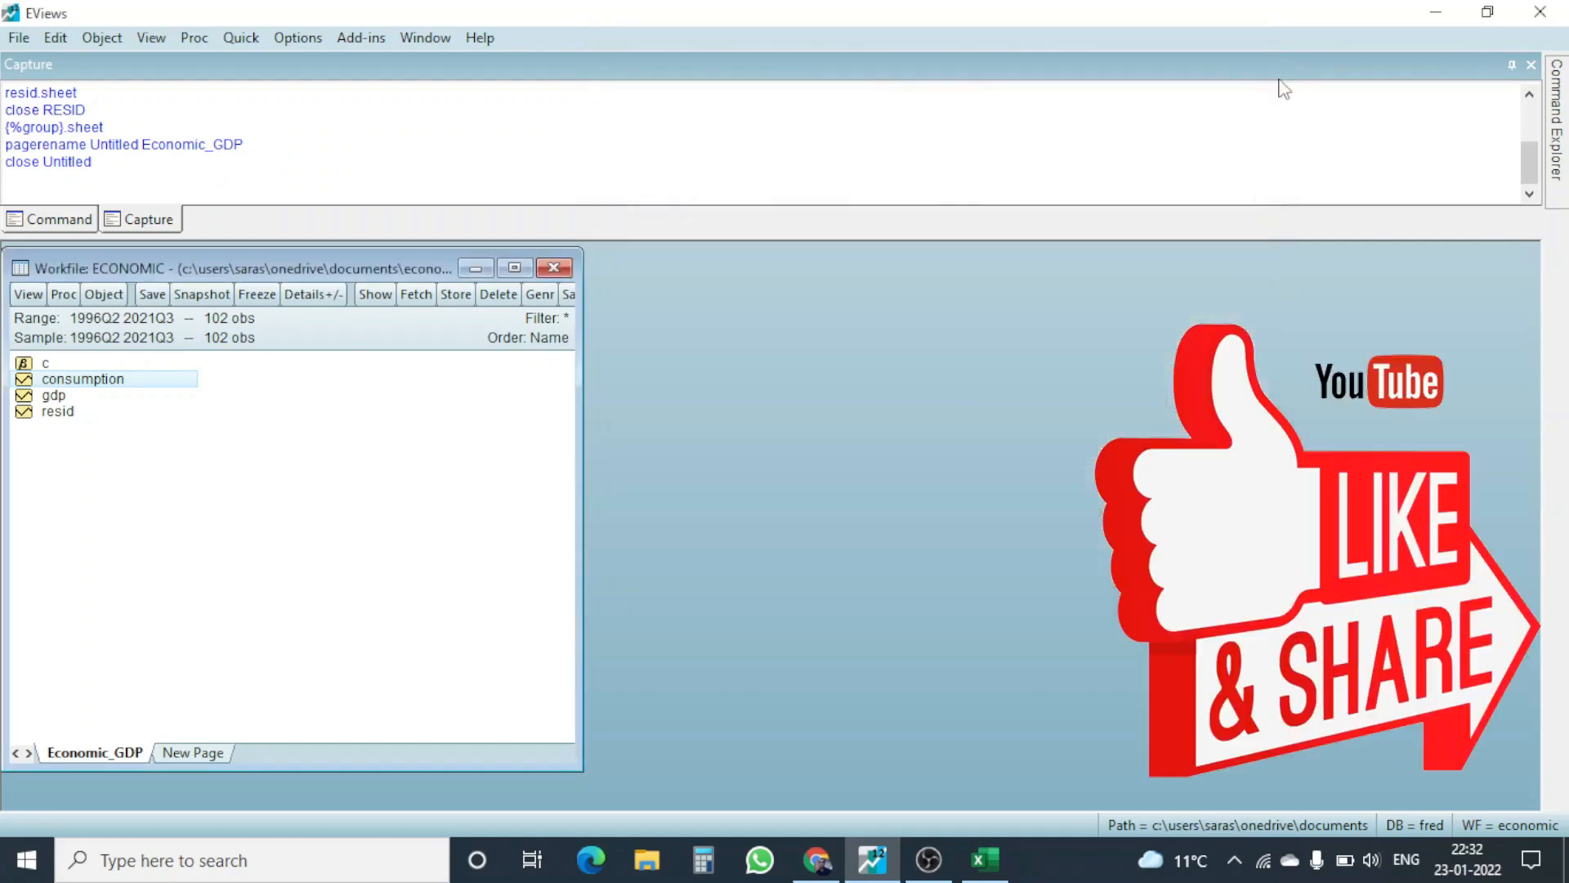